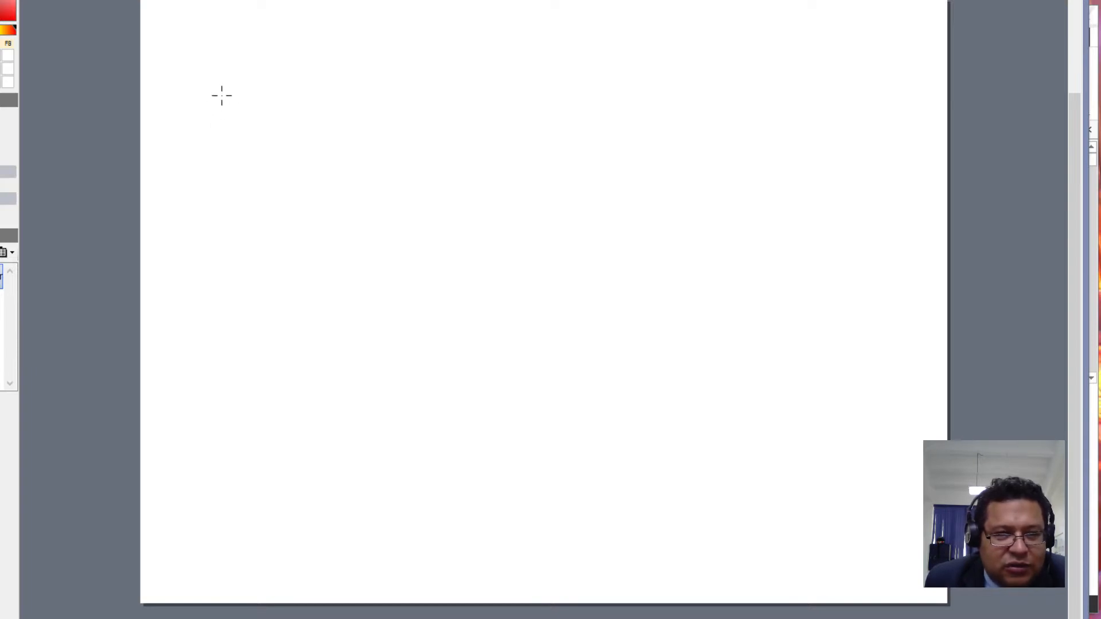
- Handwrite 'Design' at the top, with 'tables' and 'Relationships' side by side beneath it
mouse_move(225, 81)
left_mouse_down()
mouse_move(240, 131)
mouse_move(304, 124)
left_mouse_up()
mouse_move(323, 93)
left_mouse_down()
mouse_move(324, 114)
mouse_move(358, 99)
mouse_move(354, 151)
mouse_move(400, 113)
left_mouse_up()
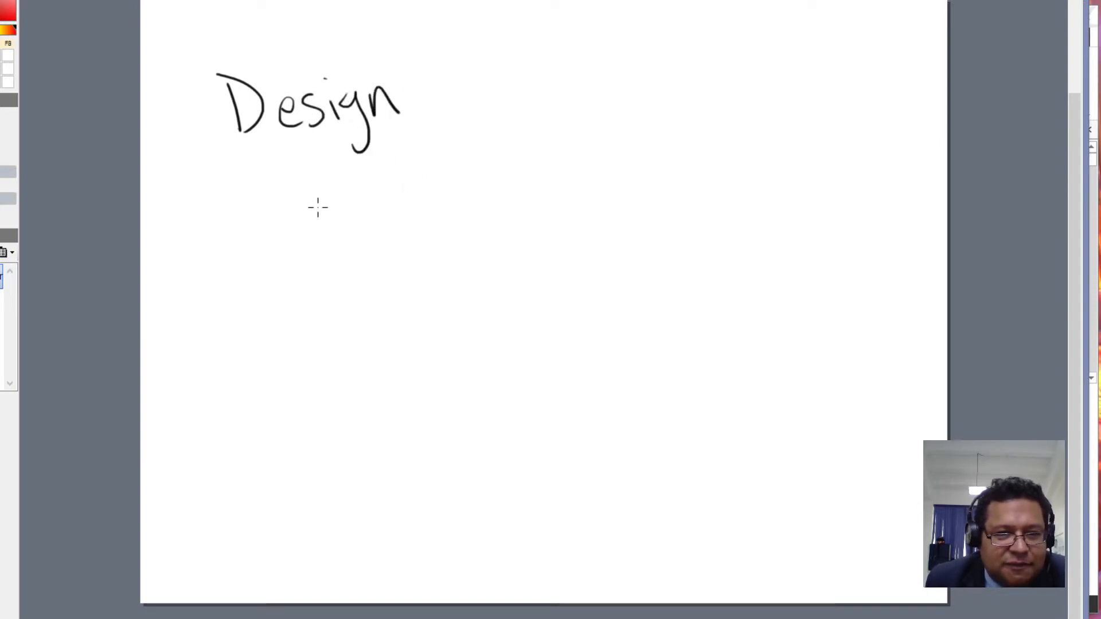
left_click_drag(310, 182, 322, 238)
mouse_move(298, 217)
left_mouse_down()
mouse_move(346, 202)
mouse_move(365, 227)
left_mouse_up()
left_click_drag(365, 185, 444, 217)
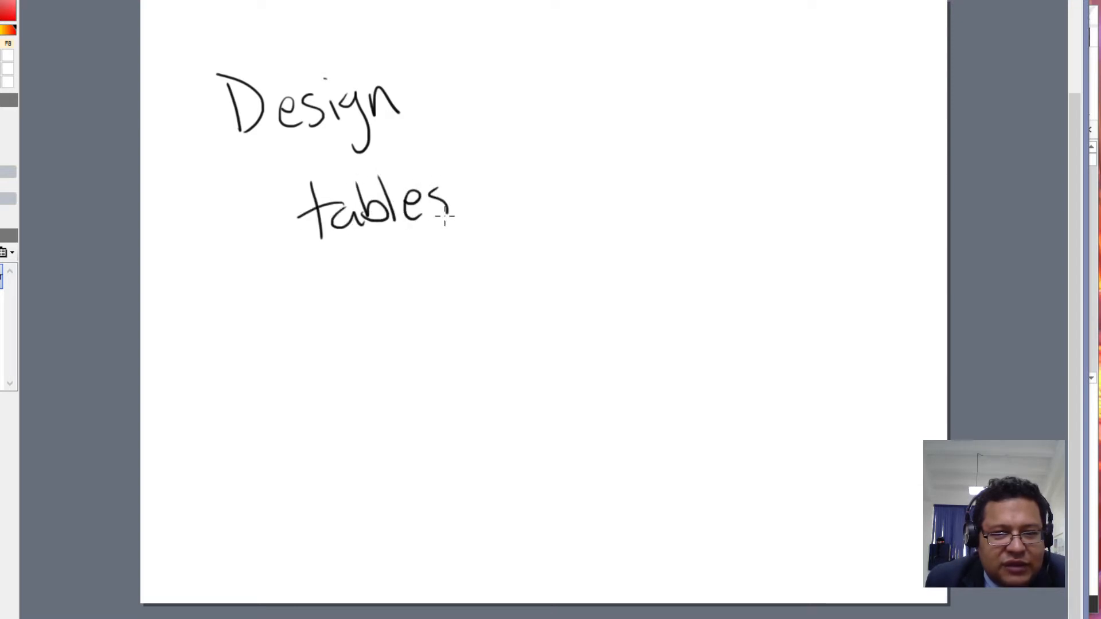
mouse_move(537, 172)
left_mouse_down()
mouse_move(560, 214)
mouse_move(599, 216)
left_mouse_up()
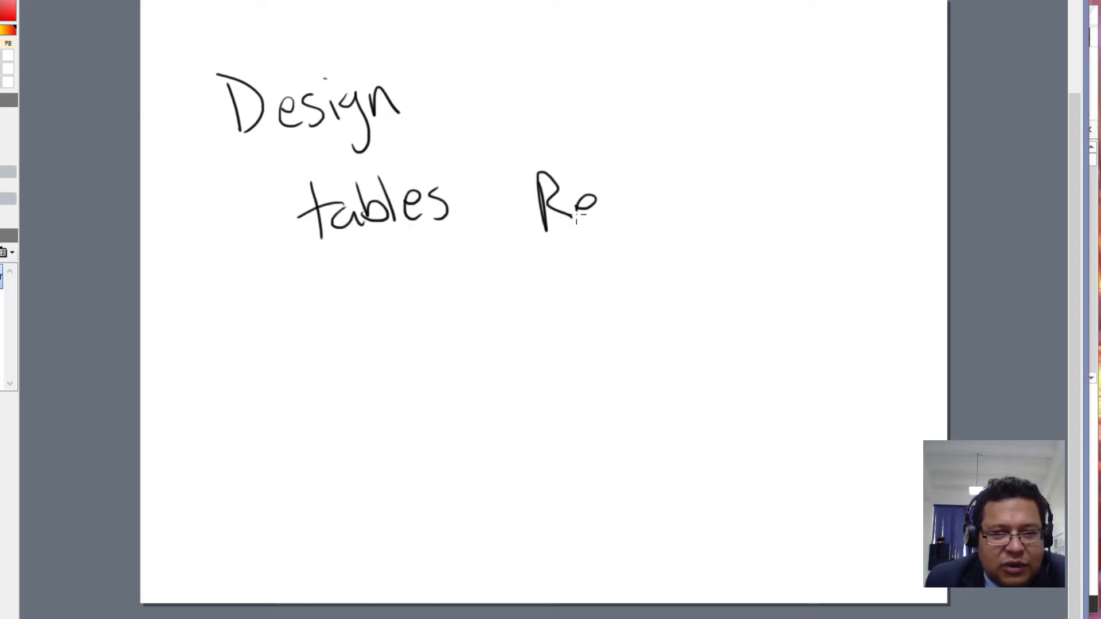
mouse_move(611, 172)
left_mouse_down()
mouse_move(628, 218)
mouse_move(665, 198)
left_mouse_up()
mouse_move(666, 192)
left_mouse_down()
mouse_move(672, 213)
mouse_move(671, 190)
left_mouse_up()
left_click_drag(689, 193, 722, 220)
mouse_move(738, 163)
left_mouse_down()
mouse_move(741, 212)
mouse_move(774, 213)
left_mouse_up()
left_click_drag(767, 172, 803, 214)
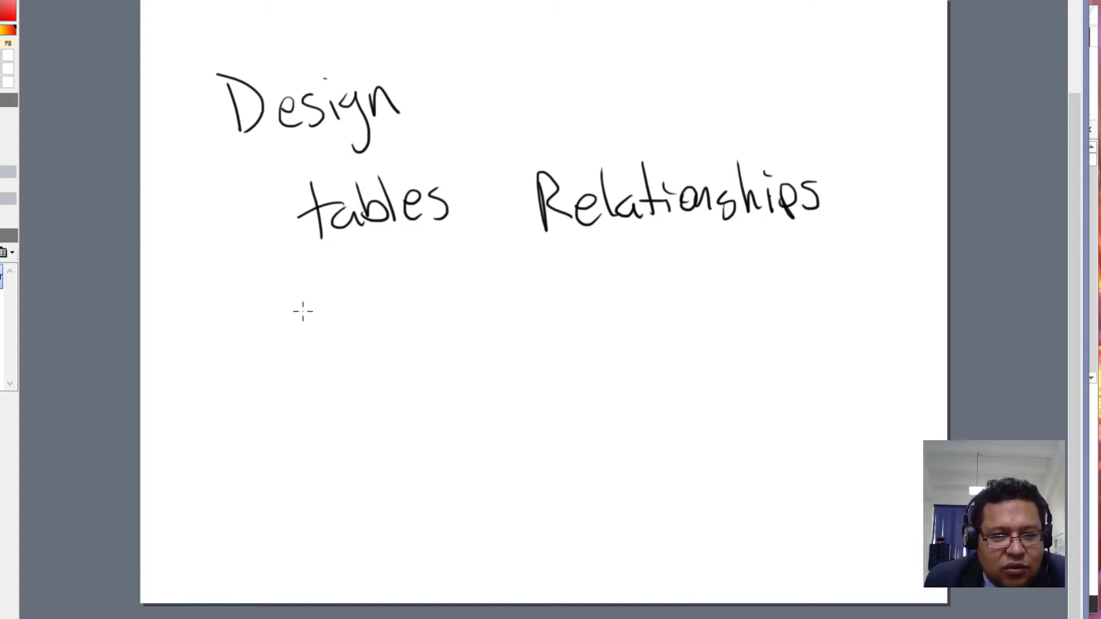
- Write 'Enter data' below 'tables' and draw a loop around it
mouse_move(306, 286)
left_mouse_down()
mouse_move(310, 348)
mouse_move(330, 290)
left_mouse_up()
mouse_move(327, 315)
left_mouse_down()
mouse_move(310, 332)
mouse_move(349, 338)
left_mouse_up()
mouse_move(340, 321)
left_mouse_down()
mouse_move(357, 343)
mouse_move(374, 336)
left_mouse_up()
mouse_move(390, 295)
left_mouse_down()
mouse_move(386, 339)
mouse_move(410, 313)
left_mouse_up()
left_click_drag(409, 324, 431, 321)
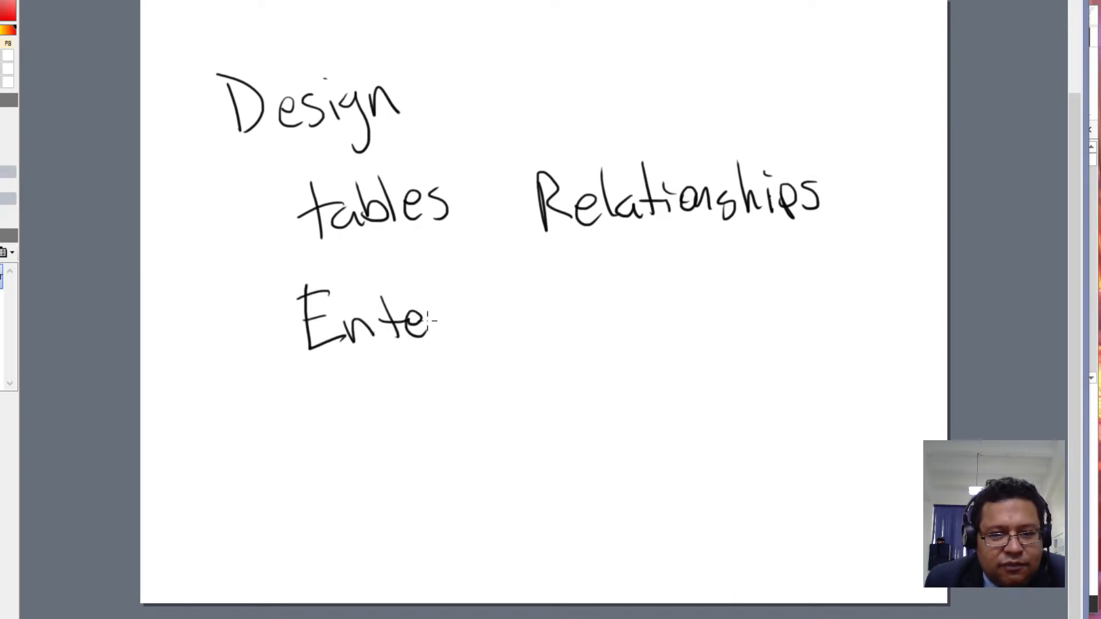
mouse_move(525, 307)
left_mouse_down()
mouse_move(568, 330)
mouse_move(594, 310)
mouse_move(599, 326)
mouse_move(617, 327)
left_mouse_up()
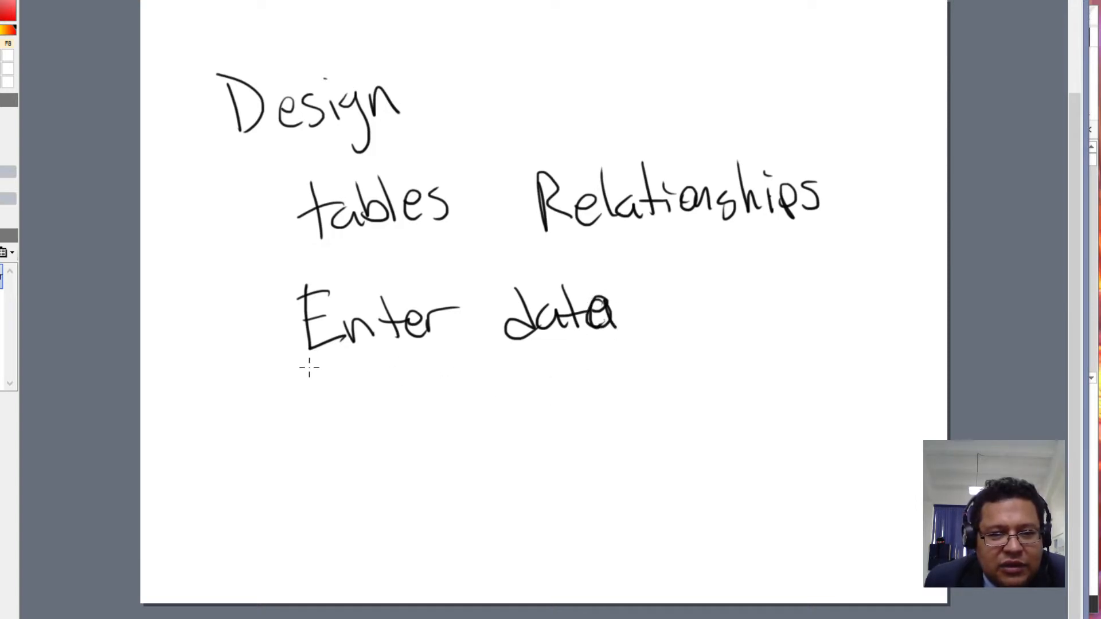
mouse_move(298, 363)
left_mouse_down()
mouse_move(606, 337)
mouse_move(634, 274)
mouse_move(300, 279)
mouse_move(304, 367)
left_mouse_up()
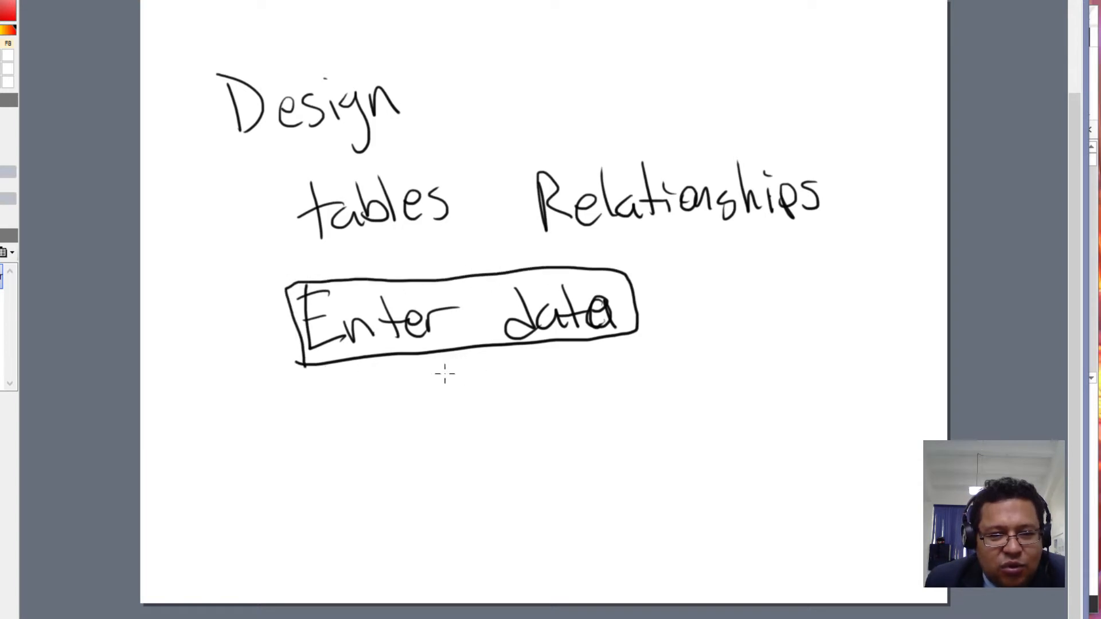
- Draw an arrow from Enter data to 'Reliable Integrity' and a line to 'Masks'
mouse_move(420, 355)
left_mouse_down()
mouse_move(418, 386)
mouse_move(468, 403)
mouse_move(493, 395)
mouse_move(481, 411)
left_mouse_up()
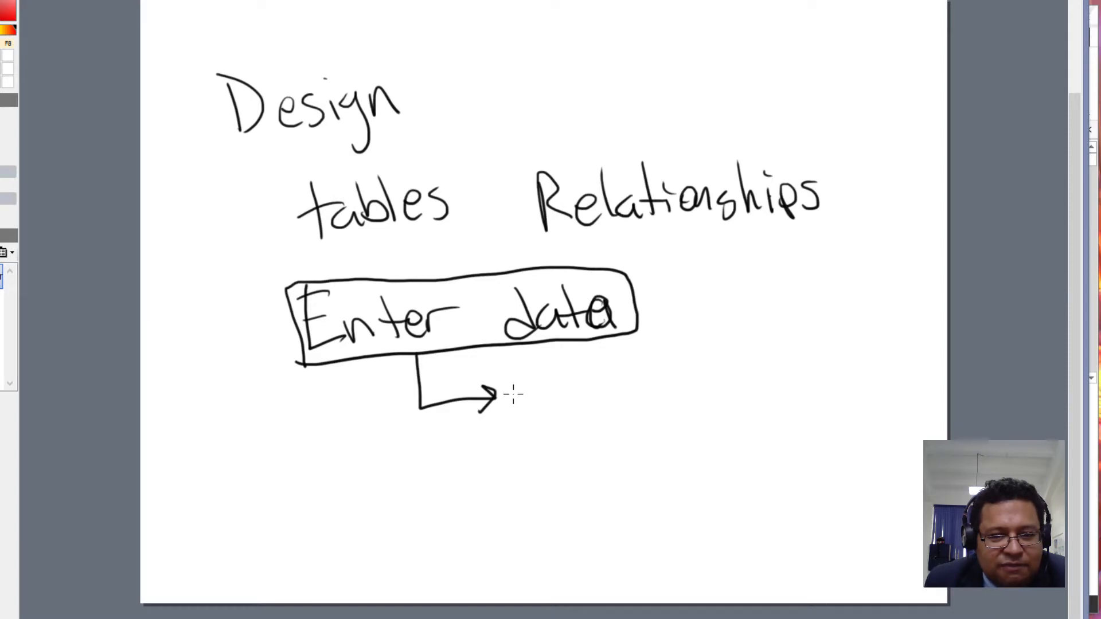
mouse_move(513, 382)
left_mouse_down()
mouse_move(518, 406)
mouse_move(685, 371)
left_mouse_up()
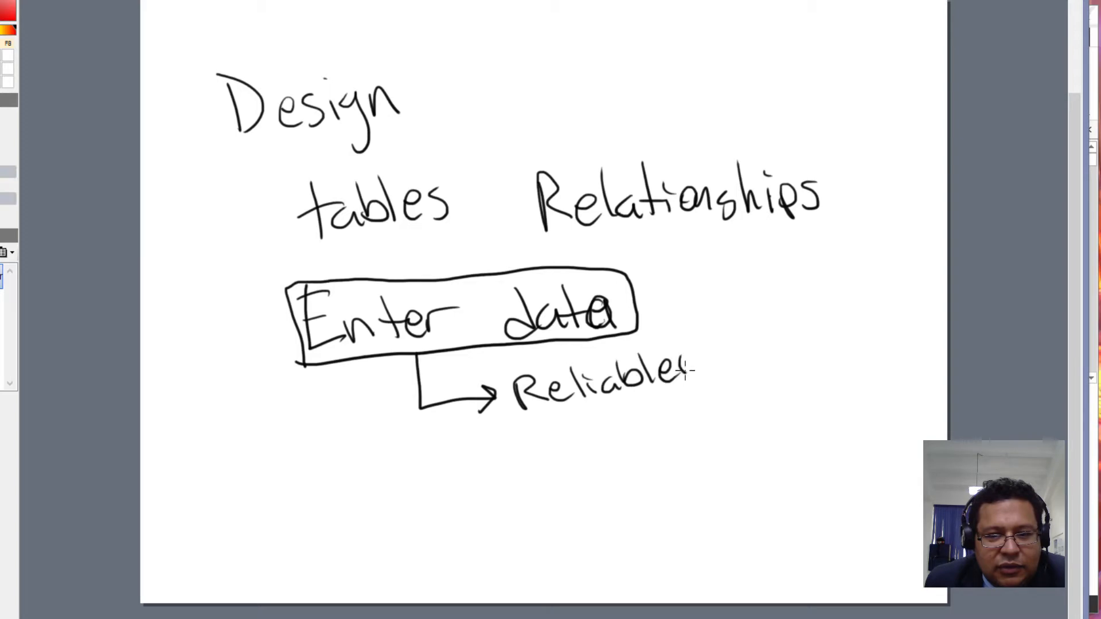
mouse_move(528, 434)
left_mouse_down()
mouse_move(545, 424)
mouse_move(563, 447)
mouse_move(629, 465)
mouse_move(648, 424)
mouse_move(674, 409)
mouse_move(701, 412)
mouse_move(702, 461)
left_mouse_up()
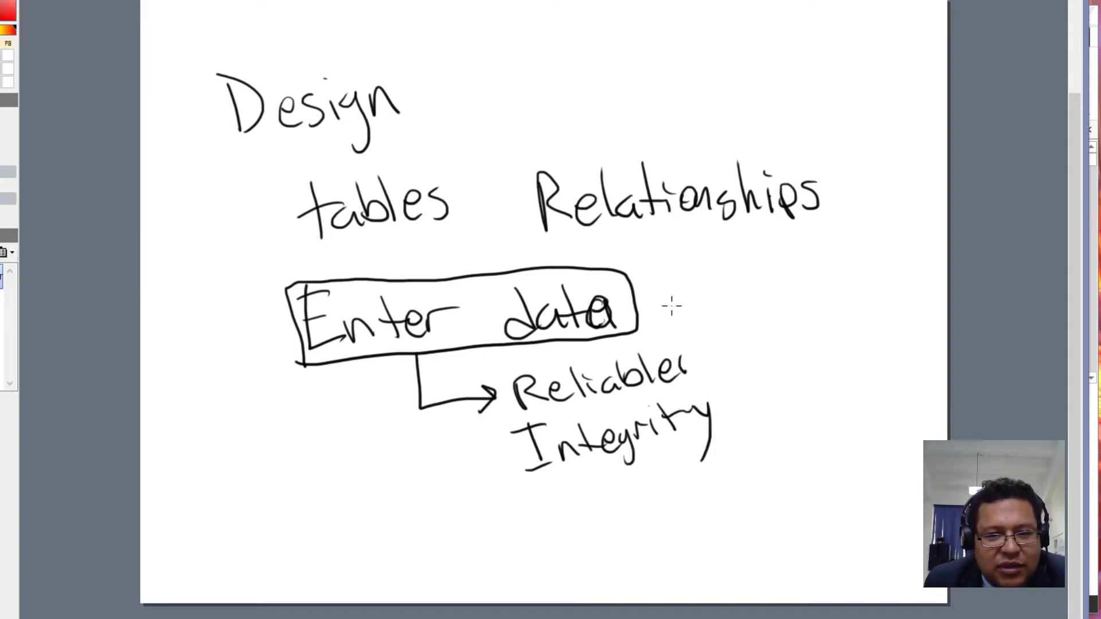
left_click_drag(640, 306, 735, 296)
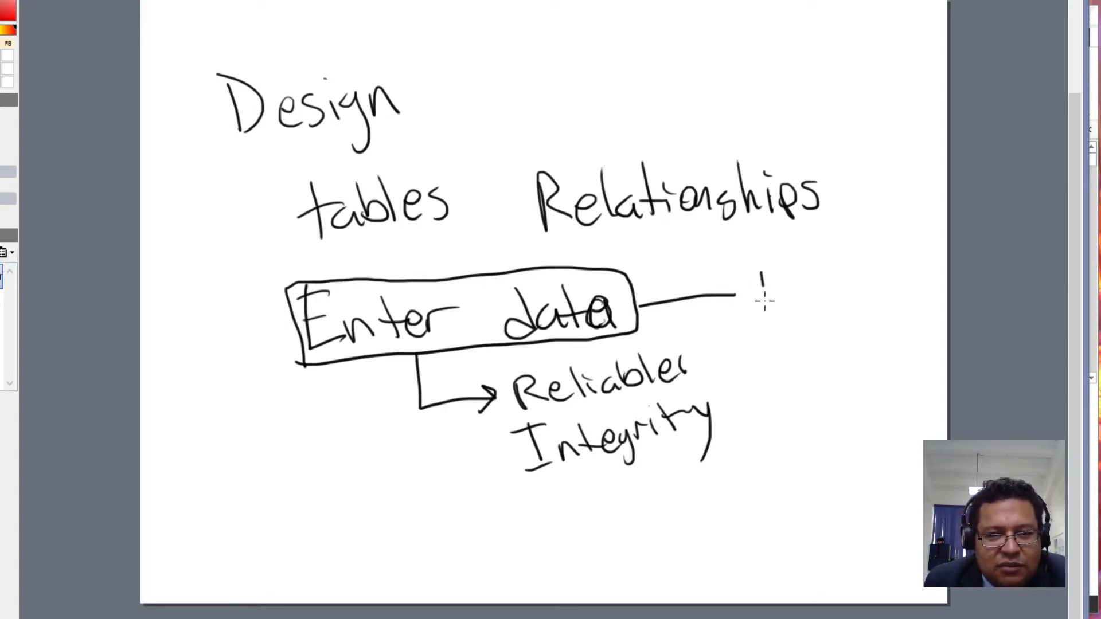
left_click_drag(764, 300, 824, 312)
left_click_drag(843, 269, 841, 312)
left_click_drag(864, 293, 866, 301)
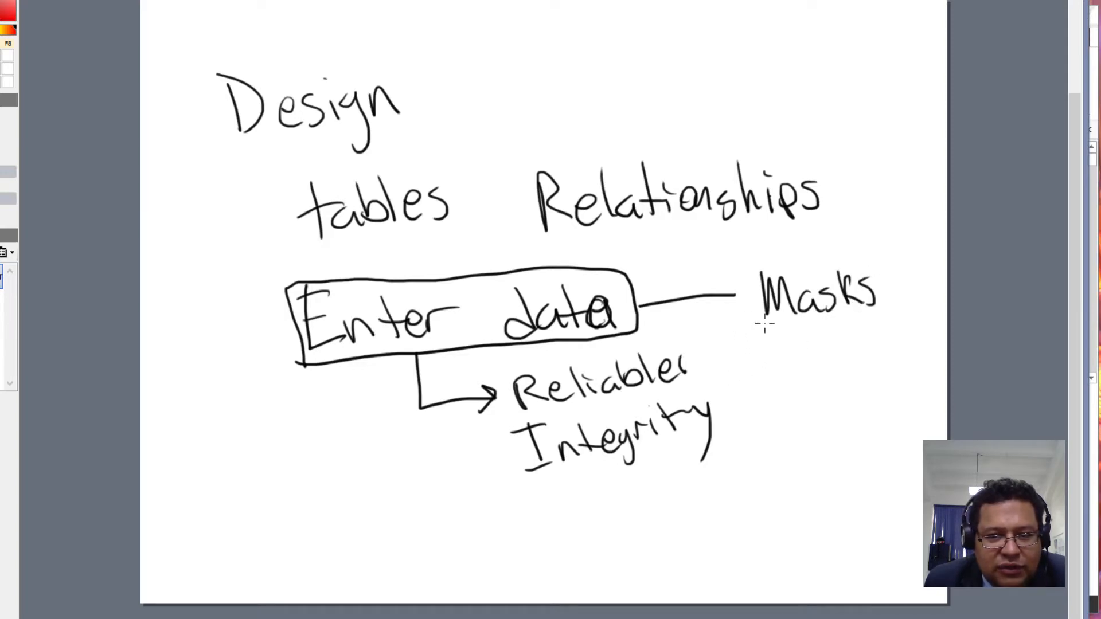
- Add a bracket to 'Validation rules' and 'lists', plus an arrow from tables to Enter data
mouse_move(757, 300)
left_mouse_down()
mouse_move(736, 366)
mouse_move(747, 383)
mouse_move(799, 351)
mouse_move(824, 382)
left_mouse_up()
mouse_move(826, 342)
left_mouse_down()
mouse_move(833, 382)
mouse_move(877, 370)
mouse_move(922, 332)
left_mouse_up()
left_click_drag(817, 404, 901, 398)
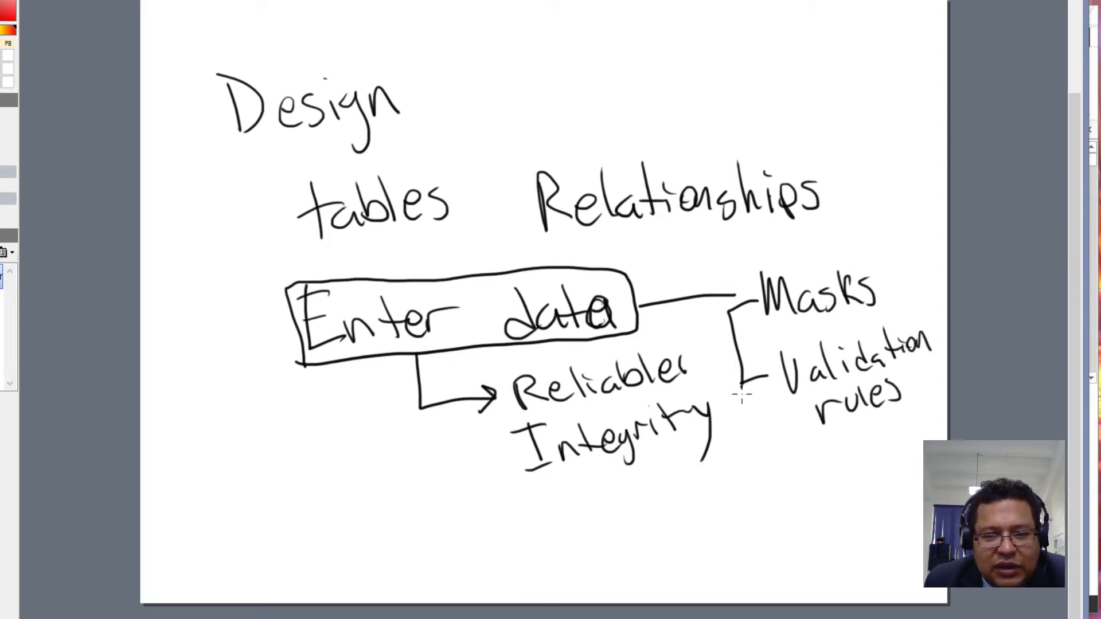
mouse_move(742, 396)
left_mouse_down()
mouse_move(738, 480)
mouse_move(782, 467)
mouse_move(777, 479)
mouse_move(802, 484)
mouse_move(846, 453)
mouse_move(863, 459)
mouse_move(854, 472)
left_mouse_up()
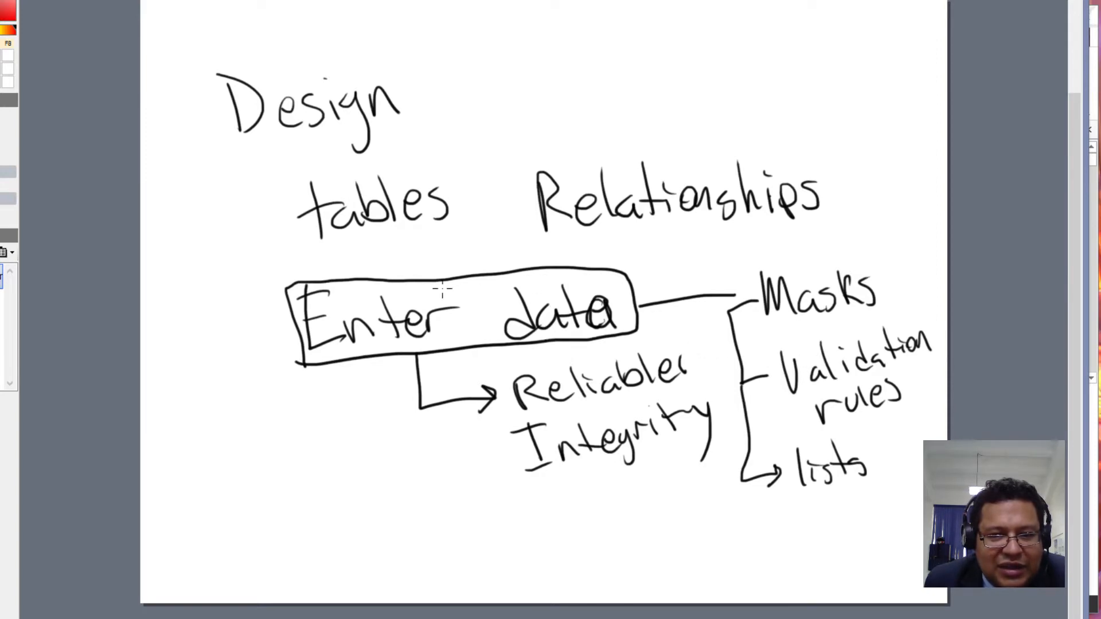
mouse_move(432, 235)
left_mouse_down()
mouse_move(405, 281)
mouse_move(431, 267)
left_mouse_up()
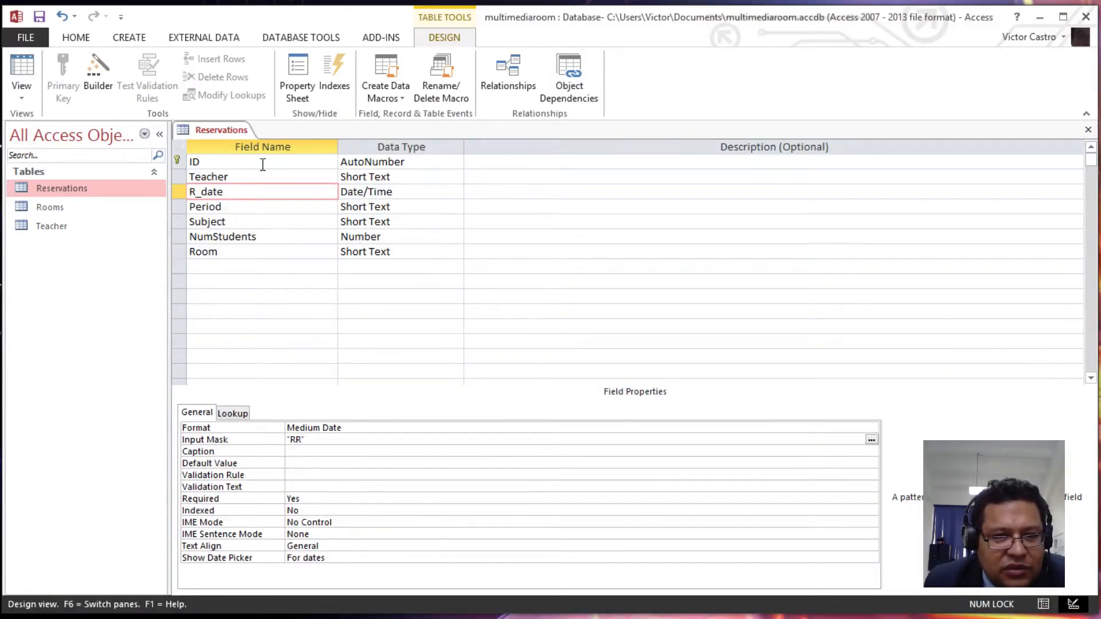
- Save the Reservations table and switch it to Datasheet view
left_click(226, 132)
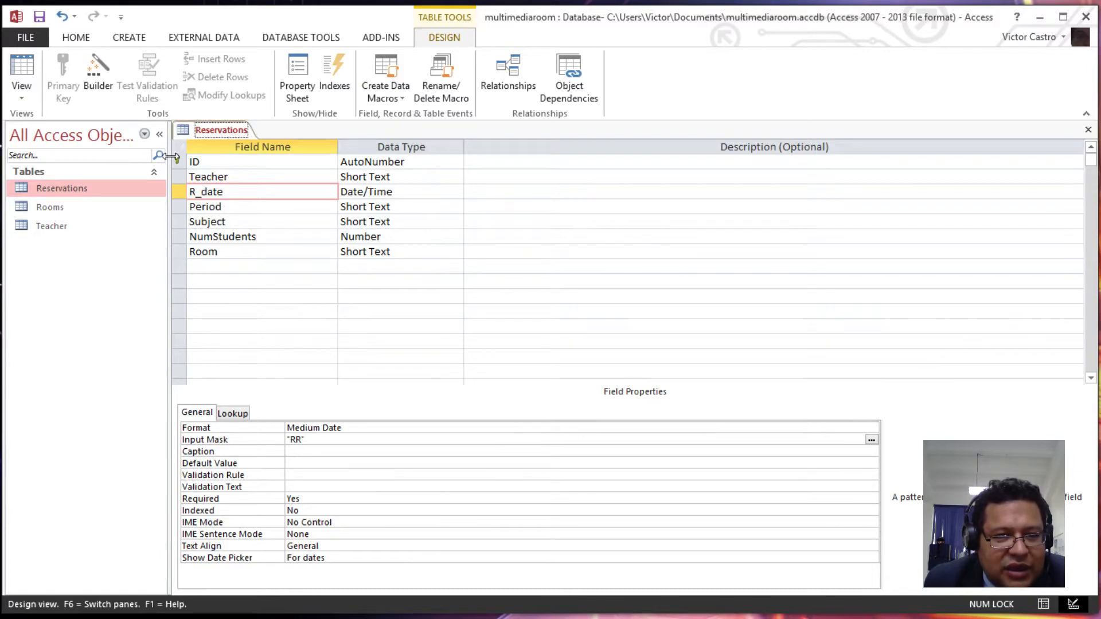
left_click(24, 75)
left_click(631, 363)
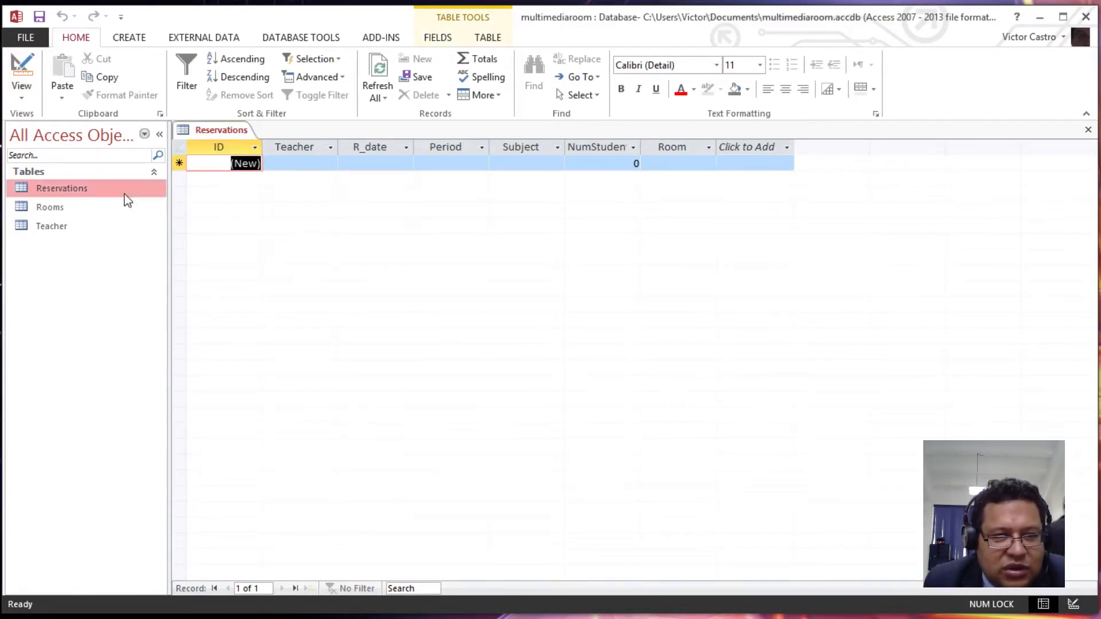
- Open the Rooms and Teacher tables, browse their cells, and return to Reservations
double_click(83, 209)
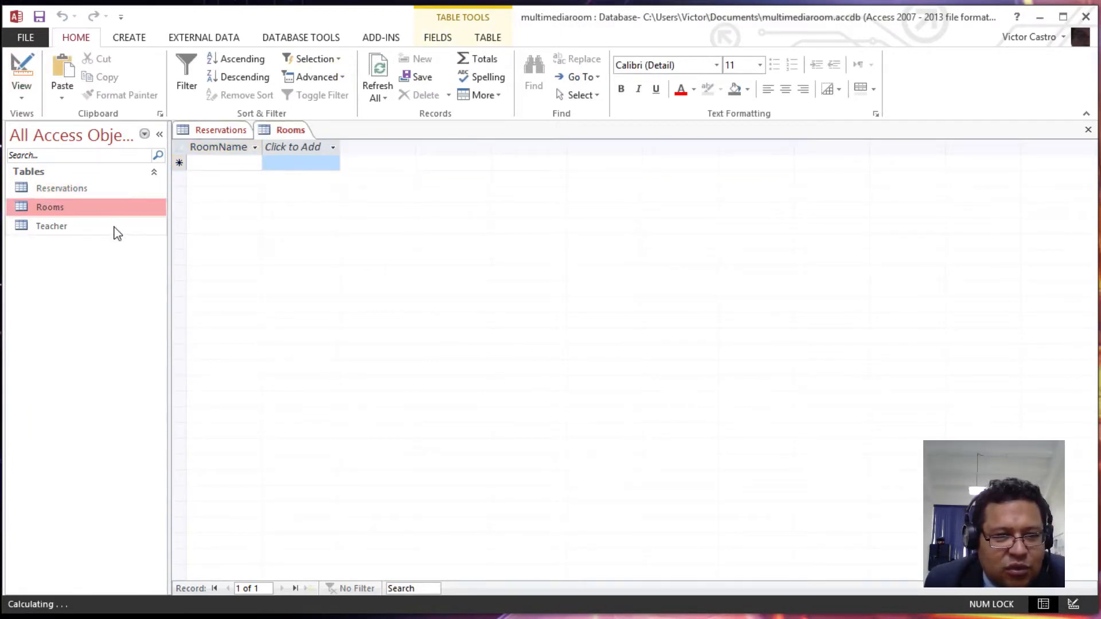
double_click(101, 228)
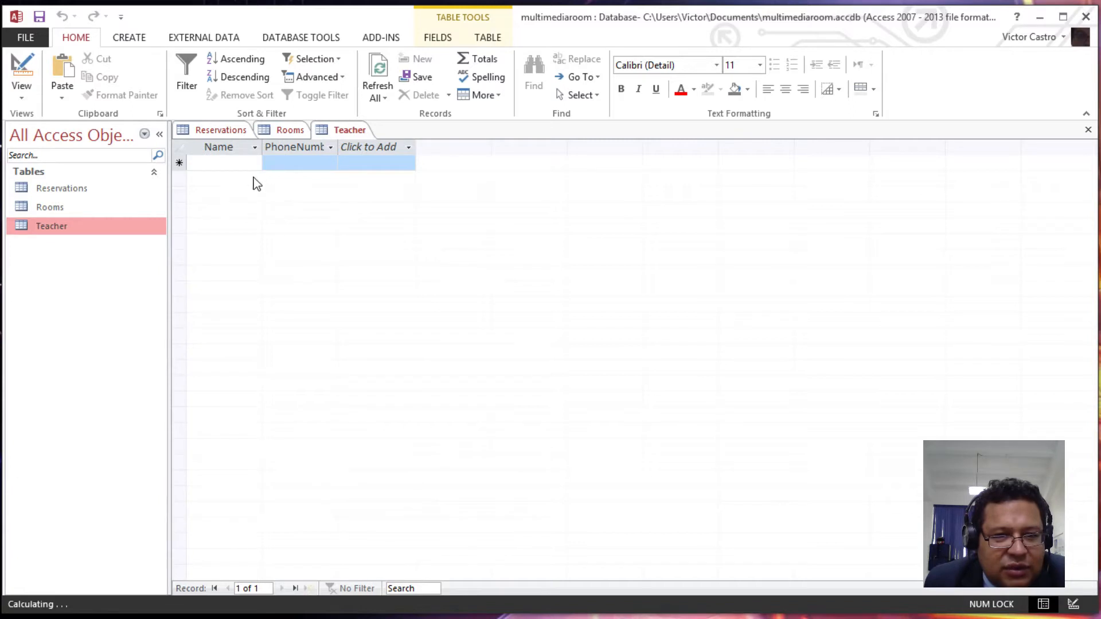
left_click(294, 161)
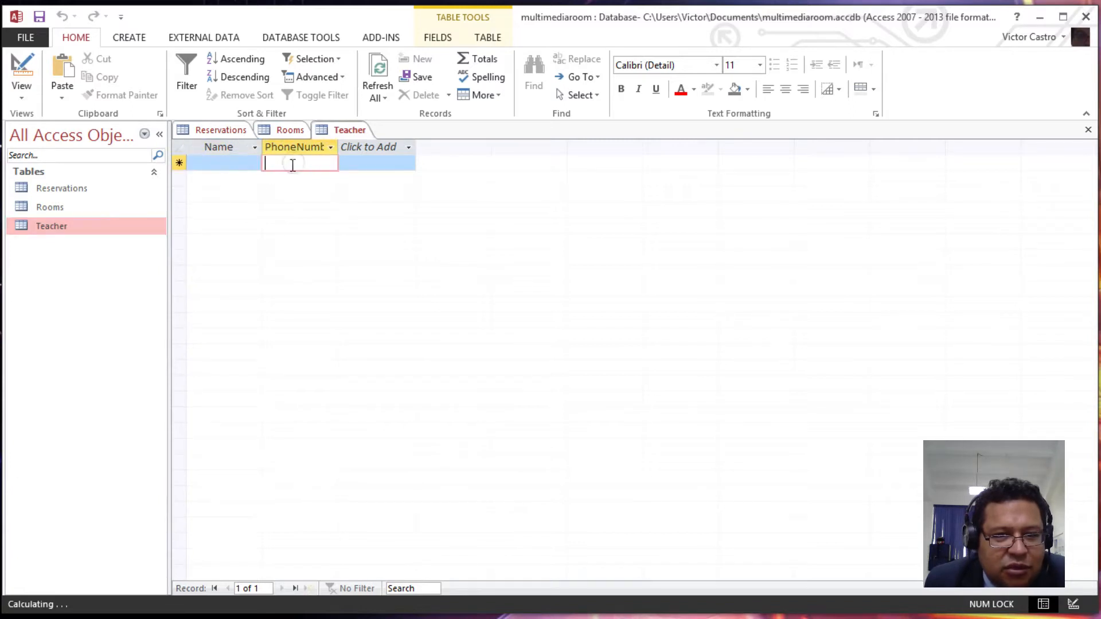
left_click(287, 130)
left_click(233, 165)
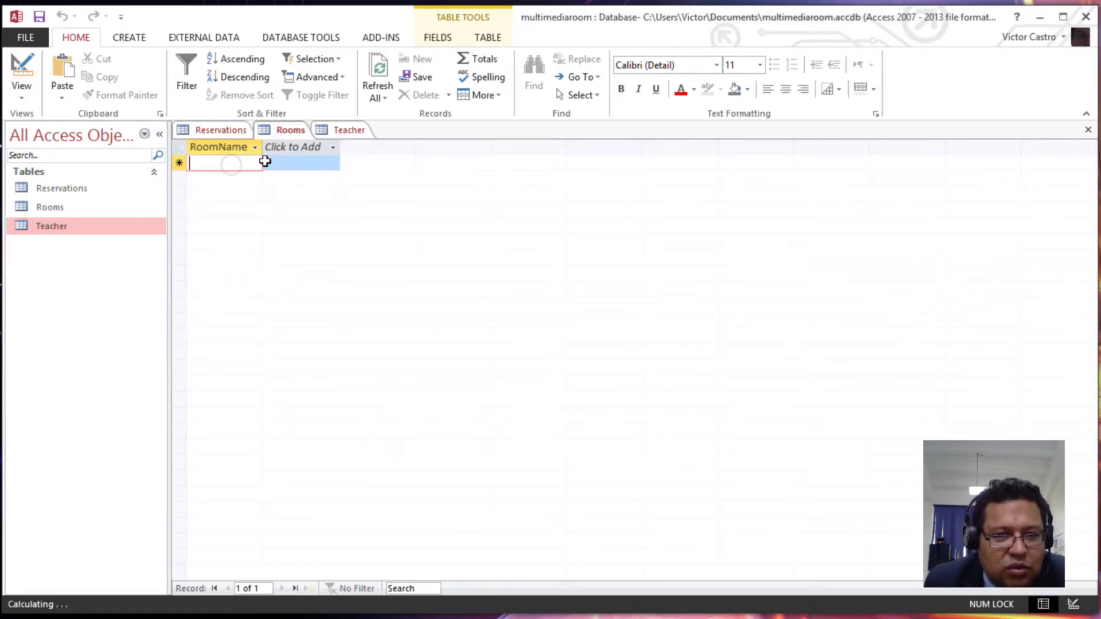
left_click(287, 162)
left_click(232, 165)
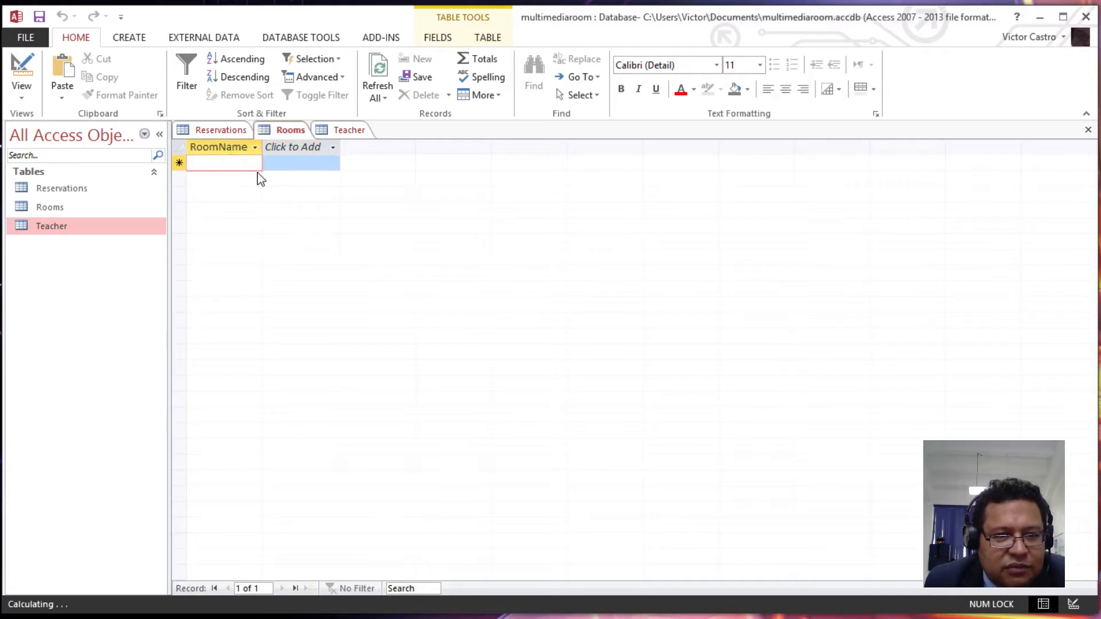
left_click(216, 132)
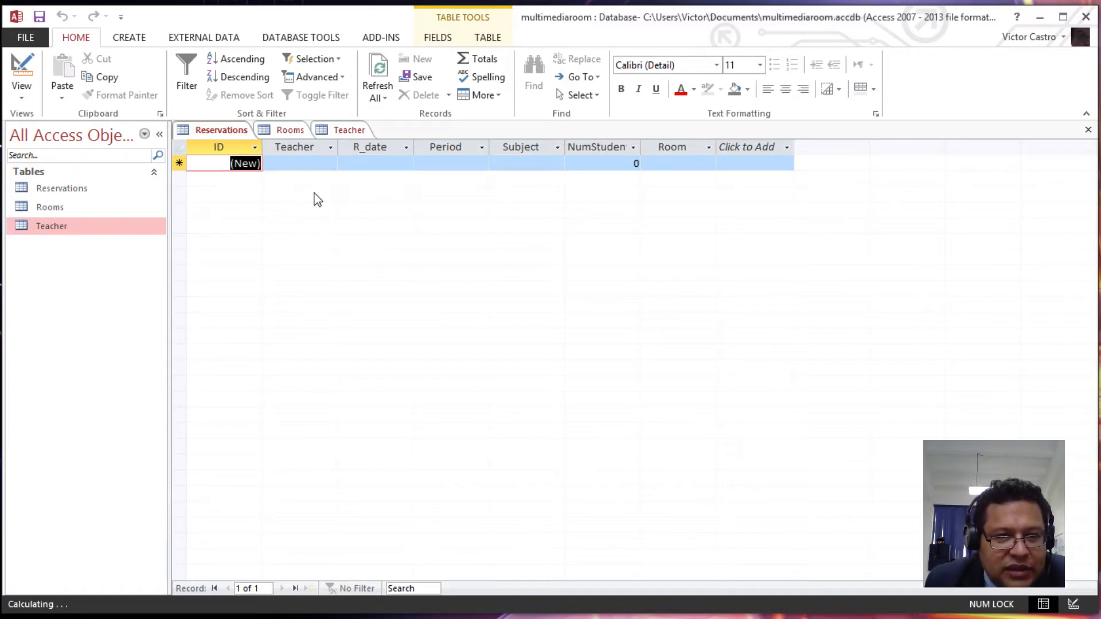
left_click(346, 131)
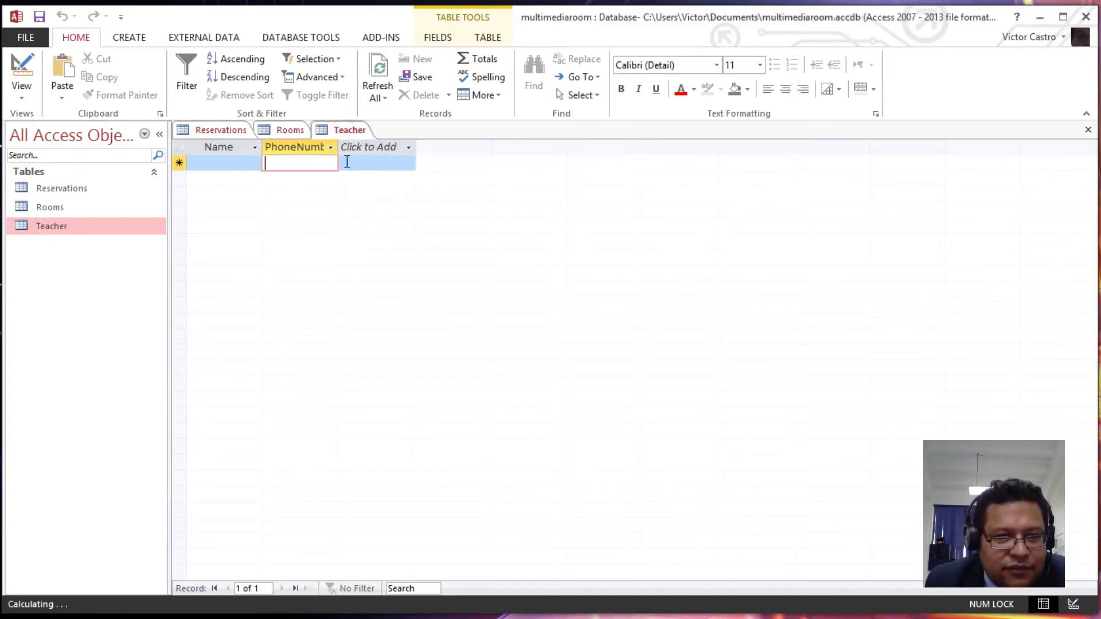
left_click(229, 132)
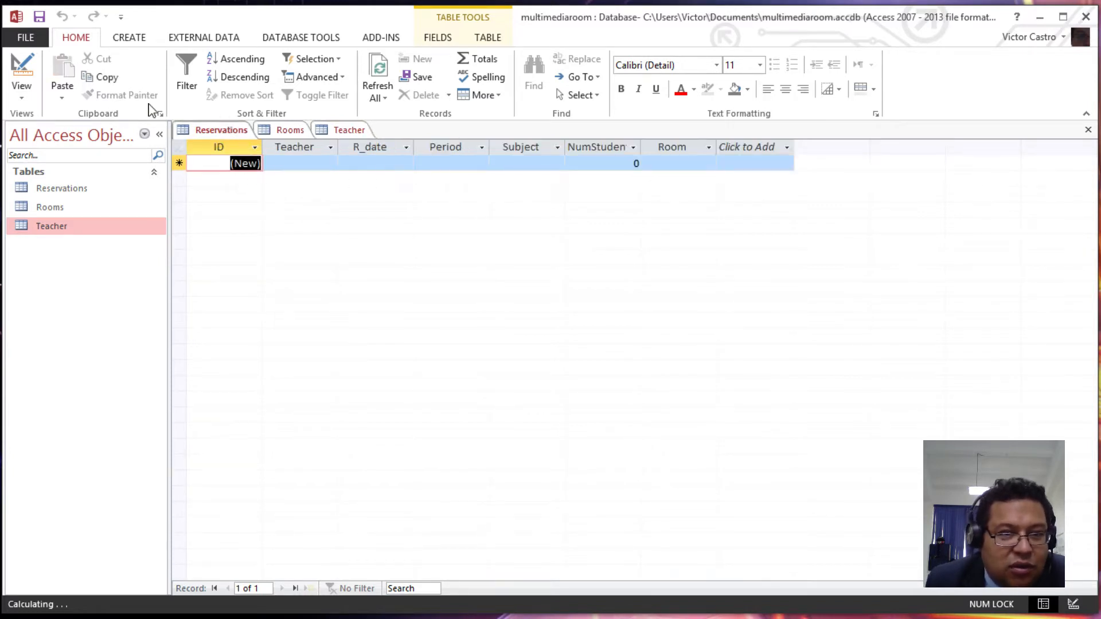
- Put Reservations in Design view, inspect its Teacher field, then view the Teacher table
left_click(26, 73)
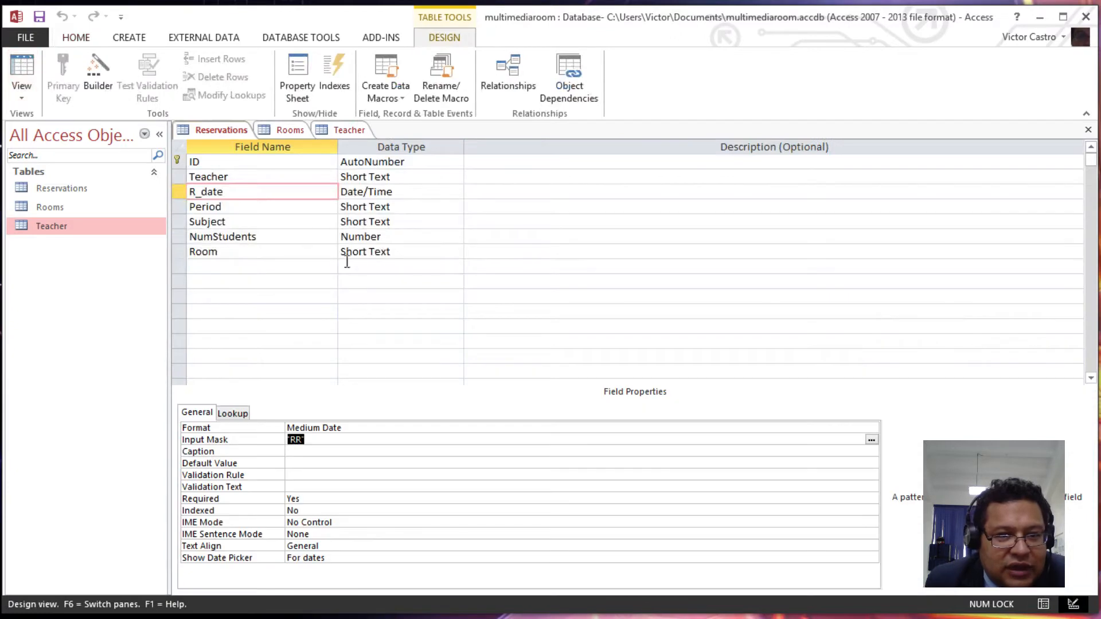
left_click(258, 177)
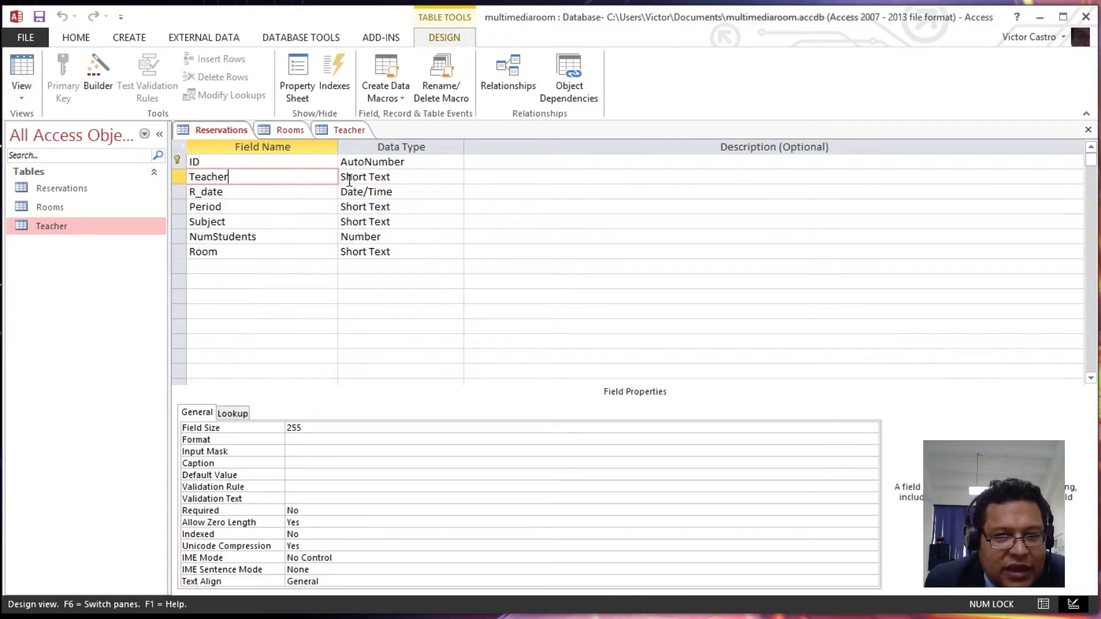
left_click(347, 132)
- Check in Relationships that Reservations.Teacher links to Teacher.Name, then return to Reservations design
left_click(298, 39)
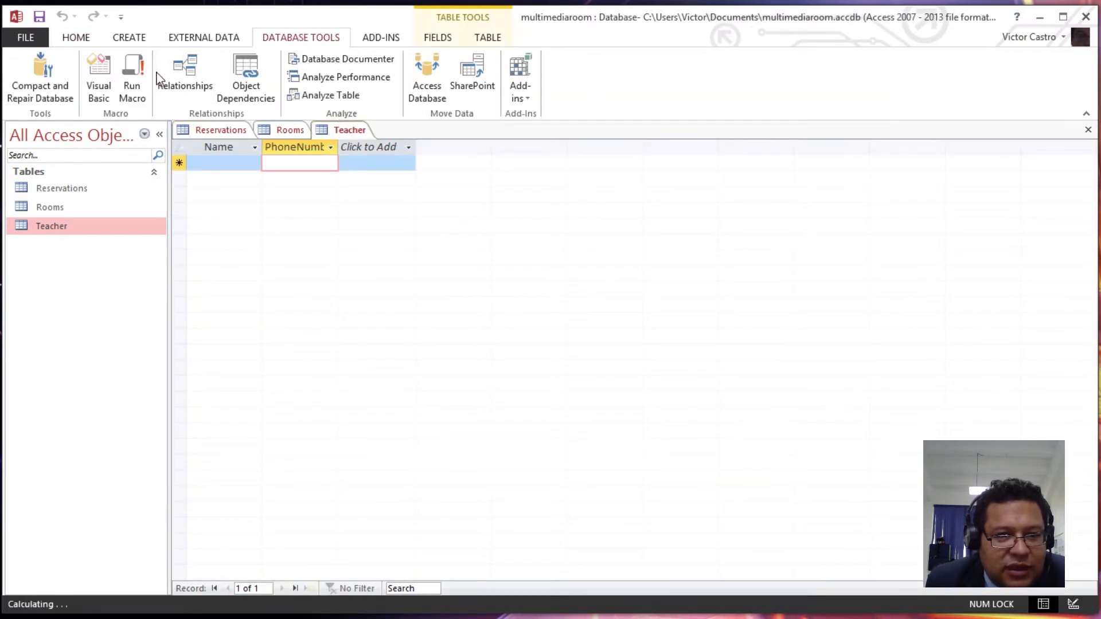
left_click(161, 78)
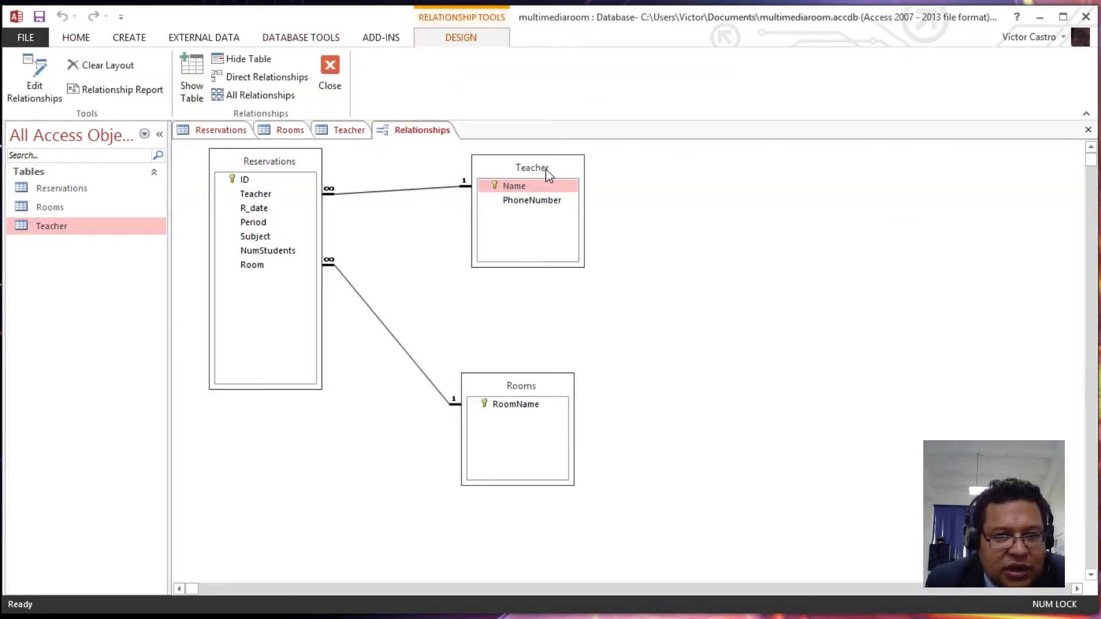
left_click(284, 195)
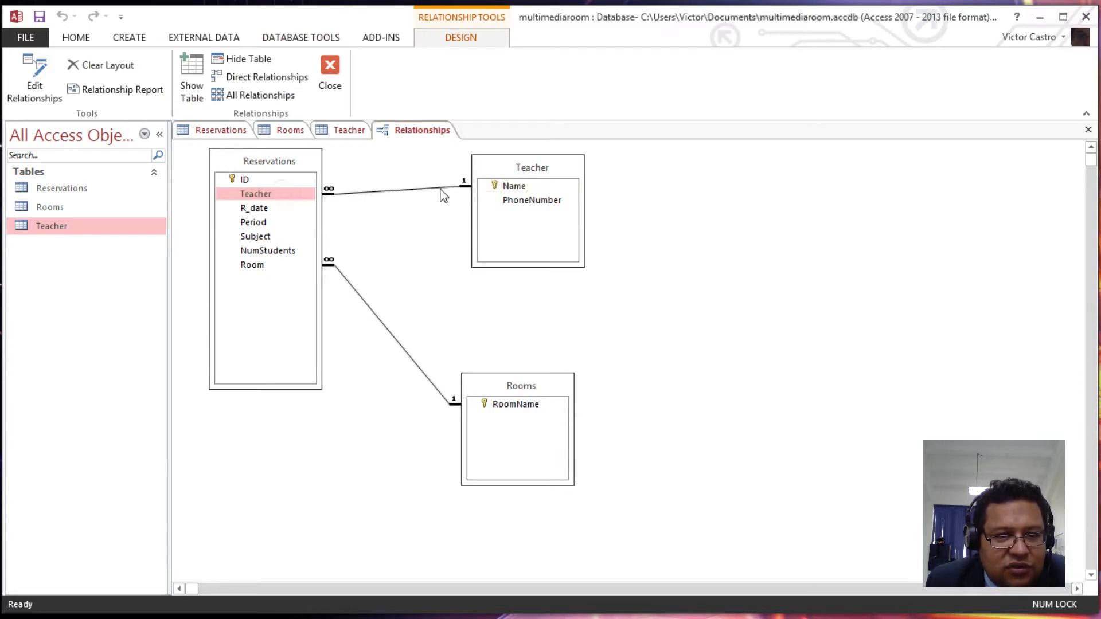
left_click(523, 190)
left_click(344, 131)
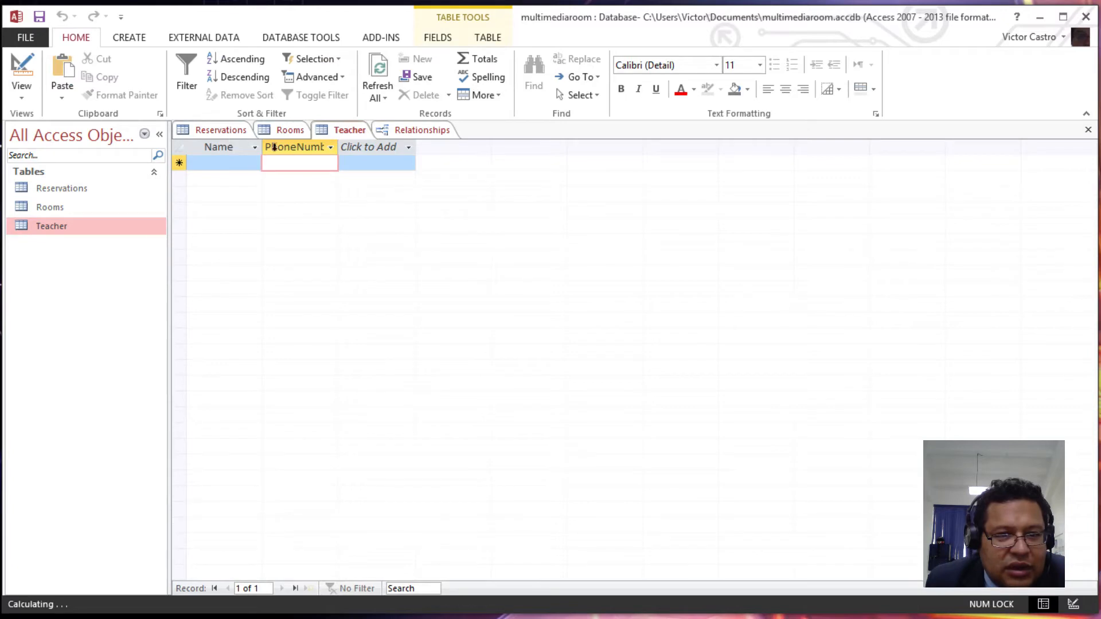
left_click(226, 131)
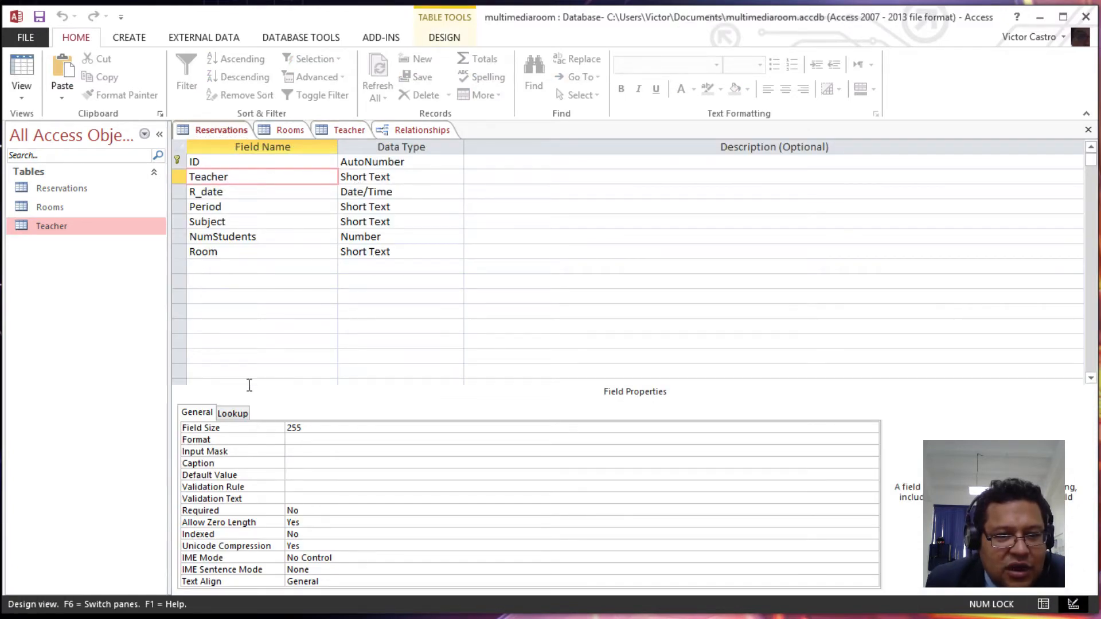
- Give the Teacher field a Combo Box lookup with Row Source Teacher, then switch to Datasheet view
left_click(234, 413)
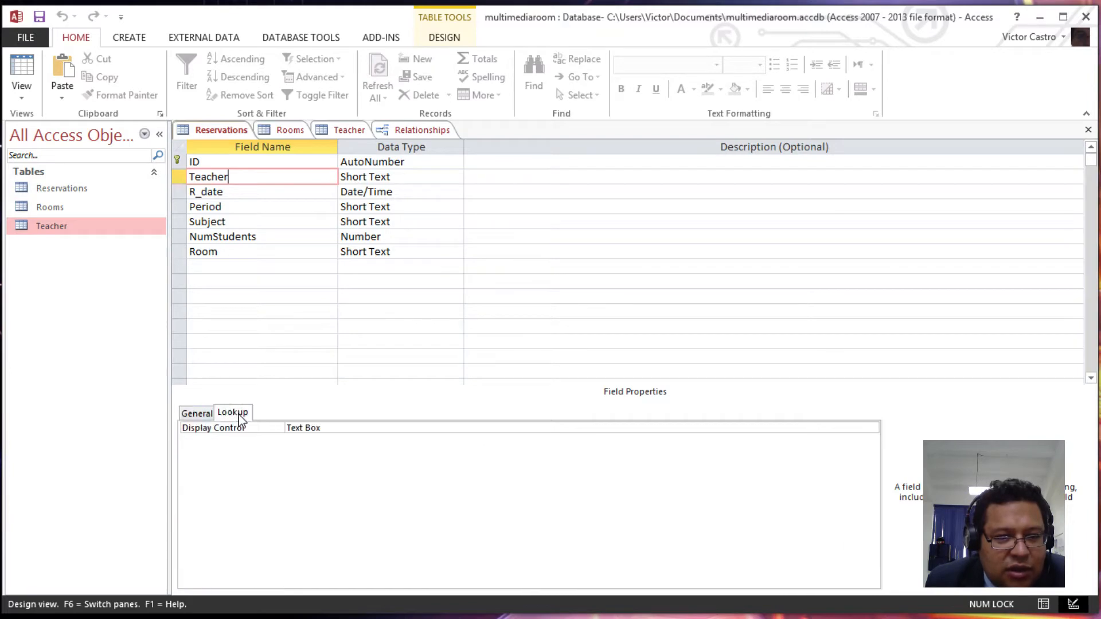
left_click(795, 428)
left_click(872, 429)
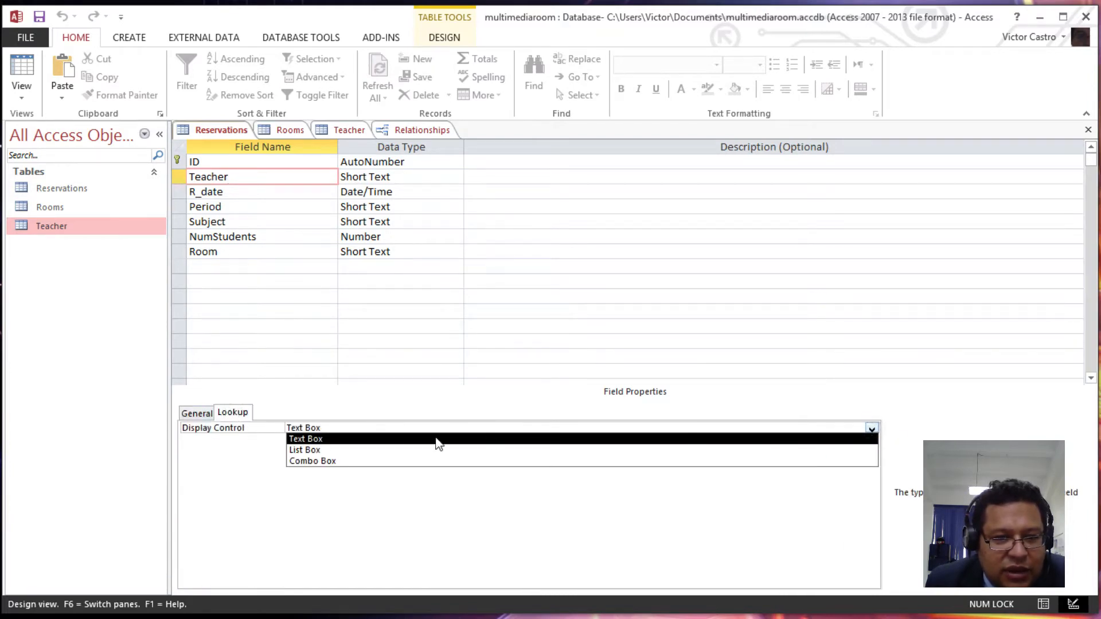
left_click(325, 462)
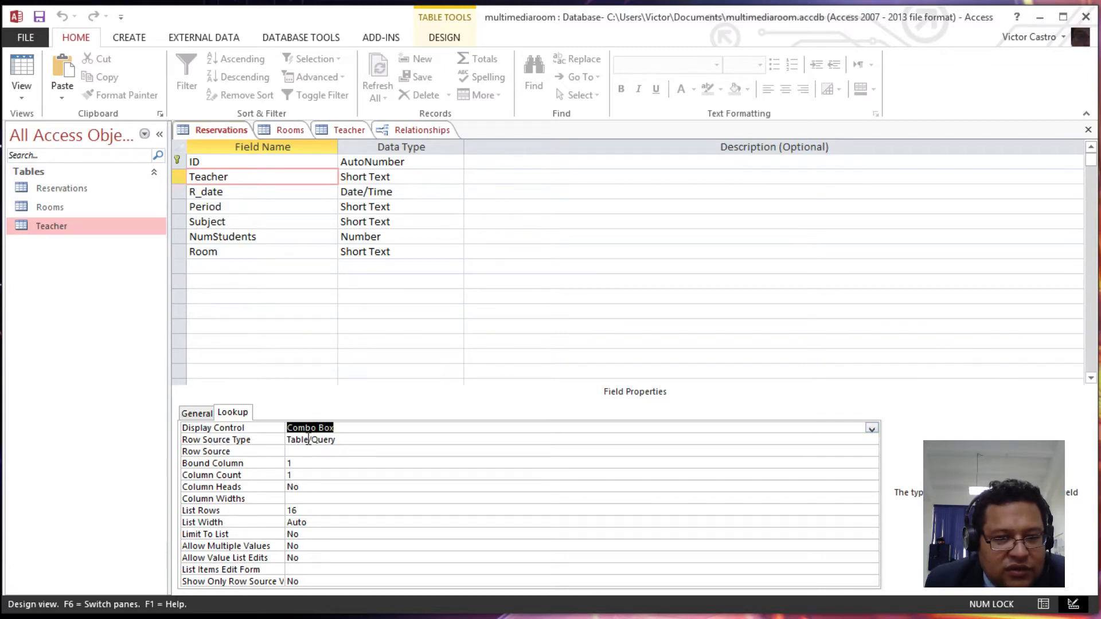
left_click(305, 452)
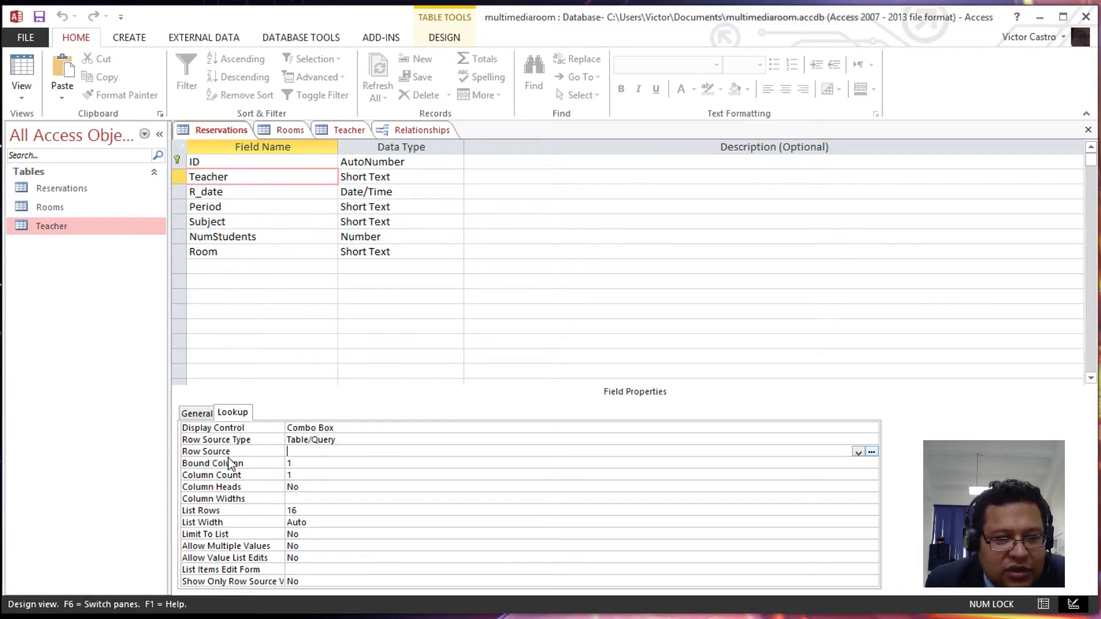
left_click(859, 453)
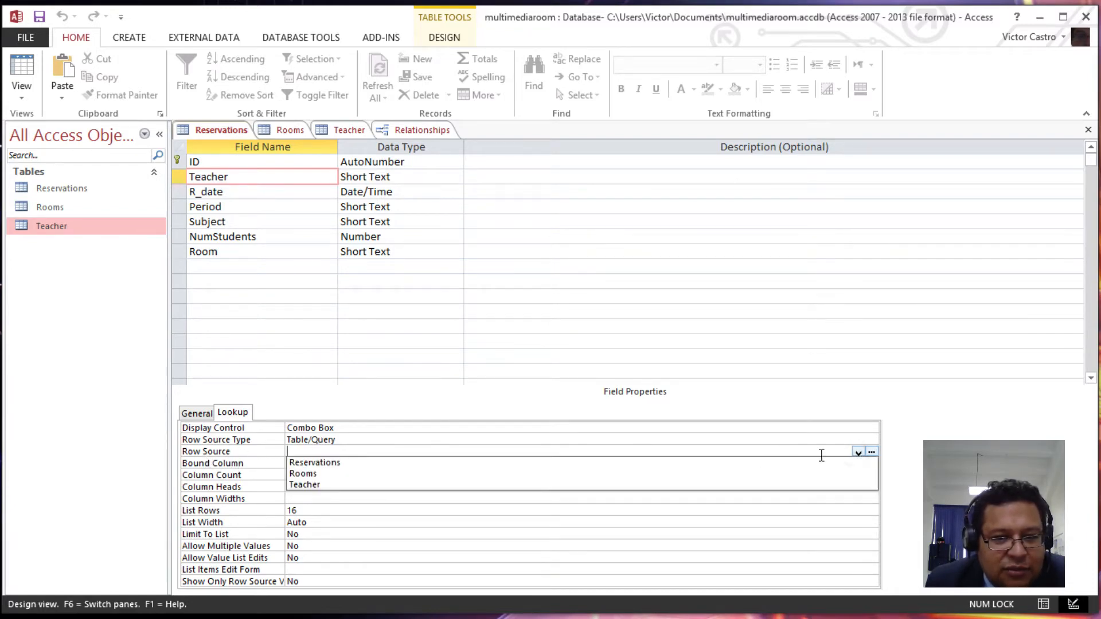
left_click(316, 486)
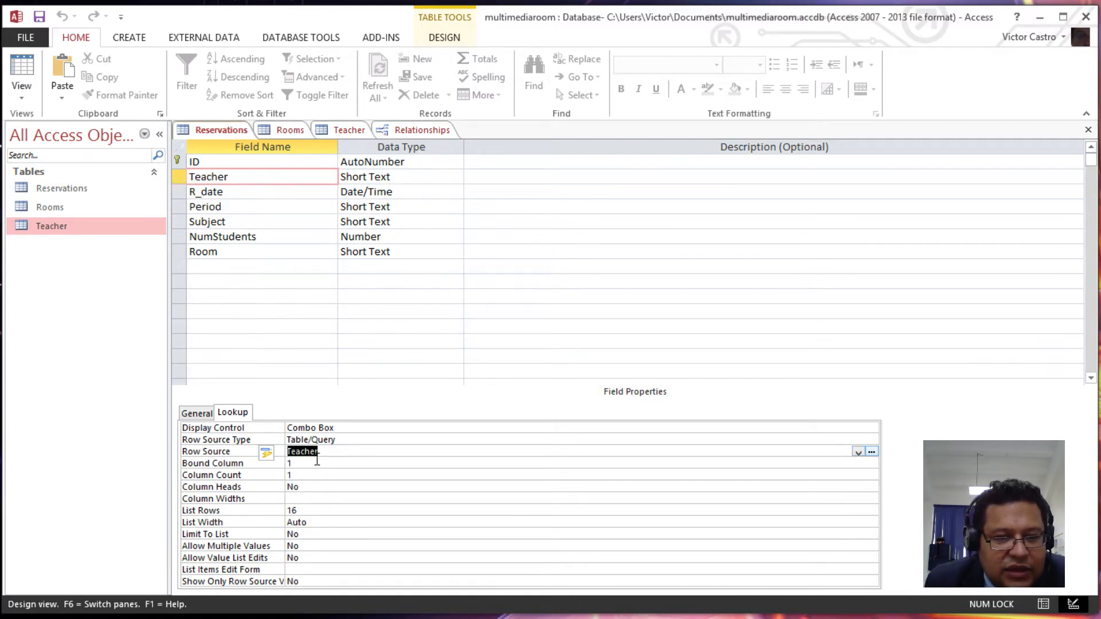
left_click(22, 72)
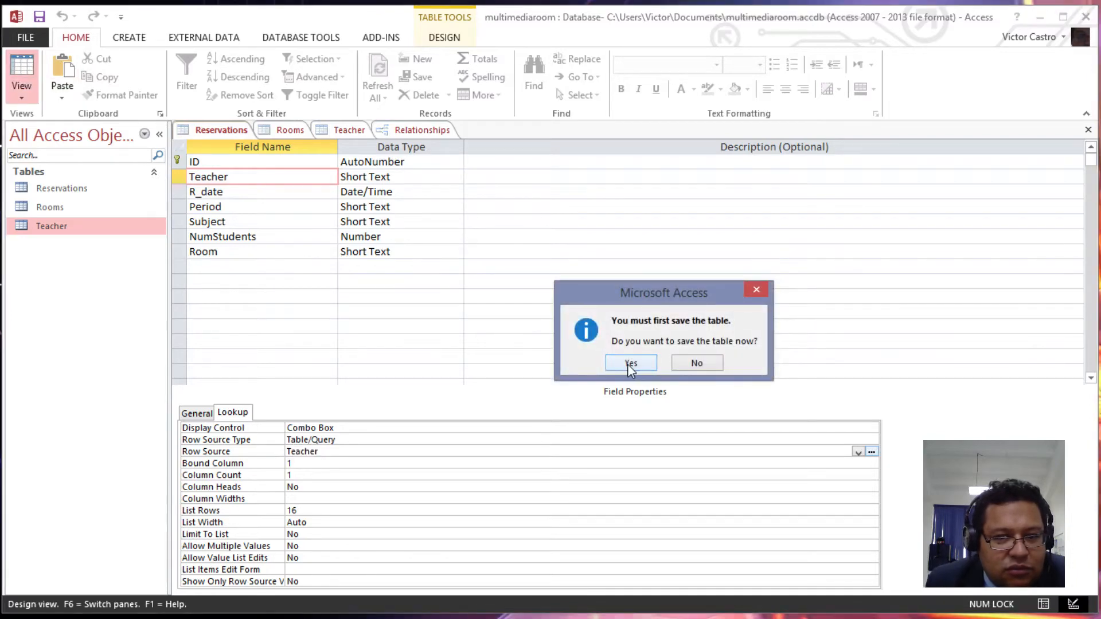
- Save the table and test the Teacher combo box by typing 'dsf', then erase it
left_click(631, 363)
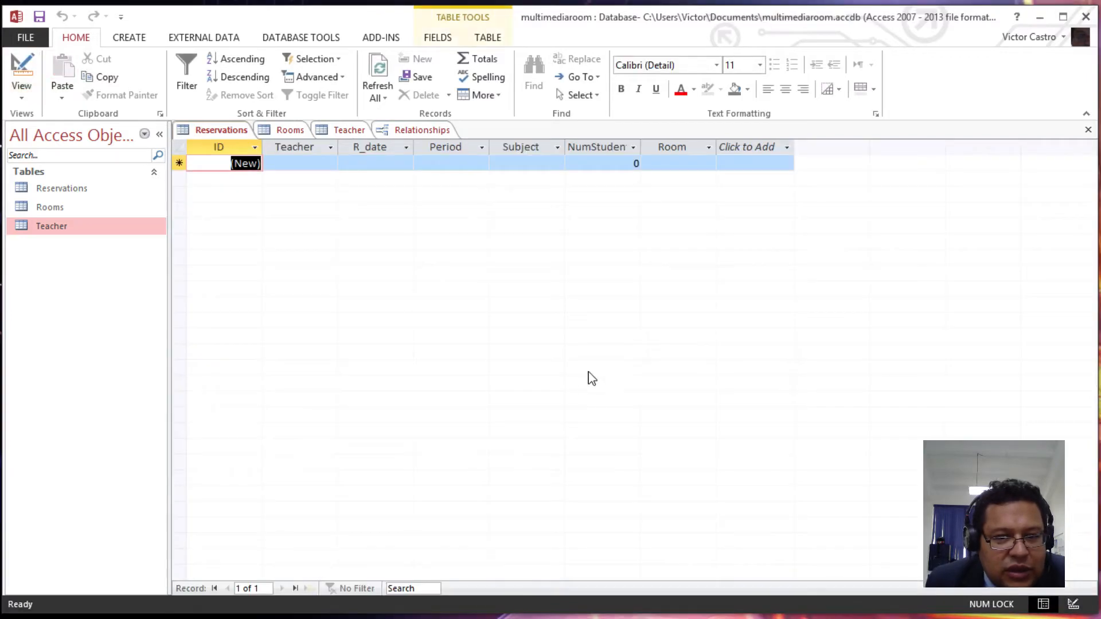
left_click(312, 163)
type("dsf")
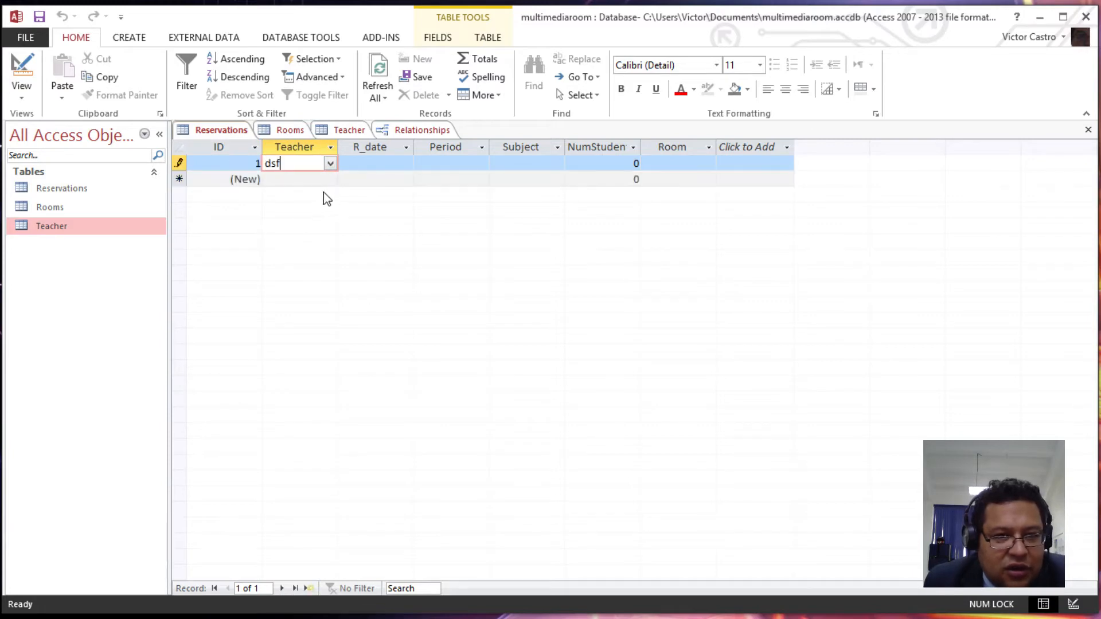
left_click(330, 164)
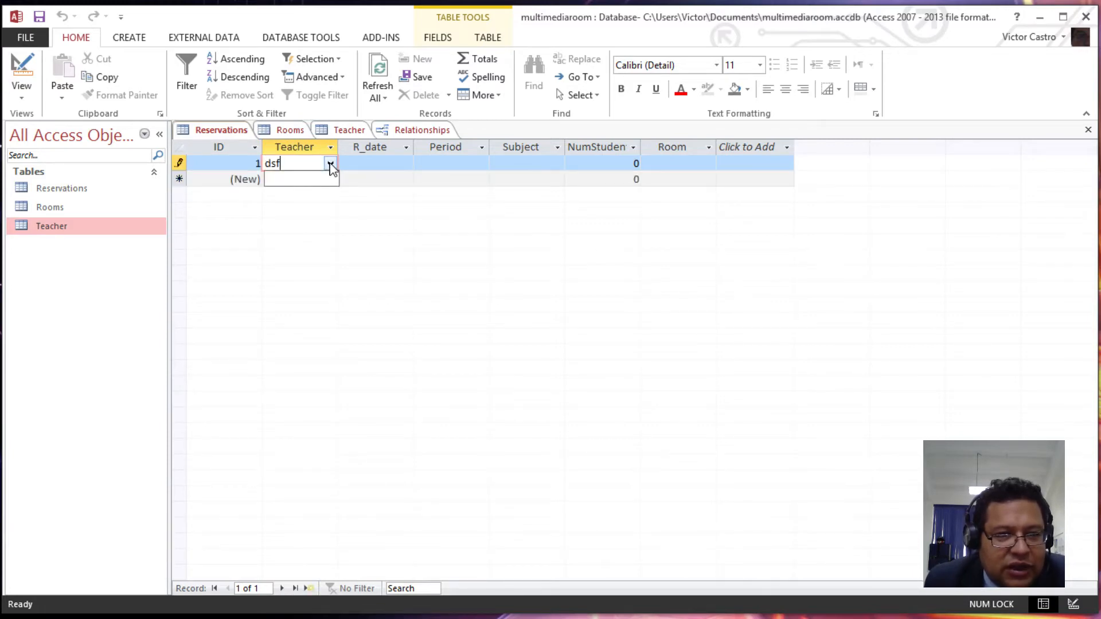
left_click(330, 163)
left_click(330, 165)
key("BackSpace")
key("BackSpace")
key("BackSpace")
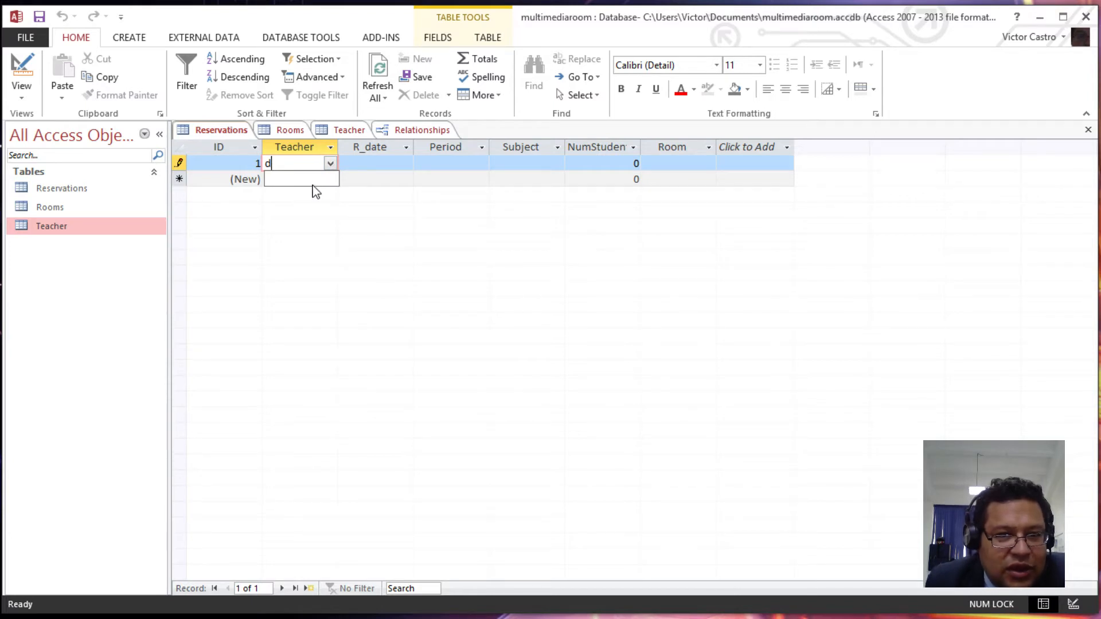
left_click(313, 224)
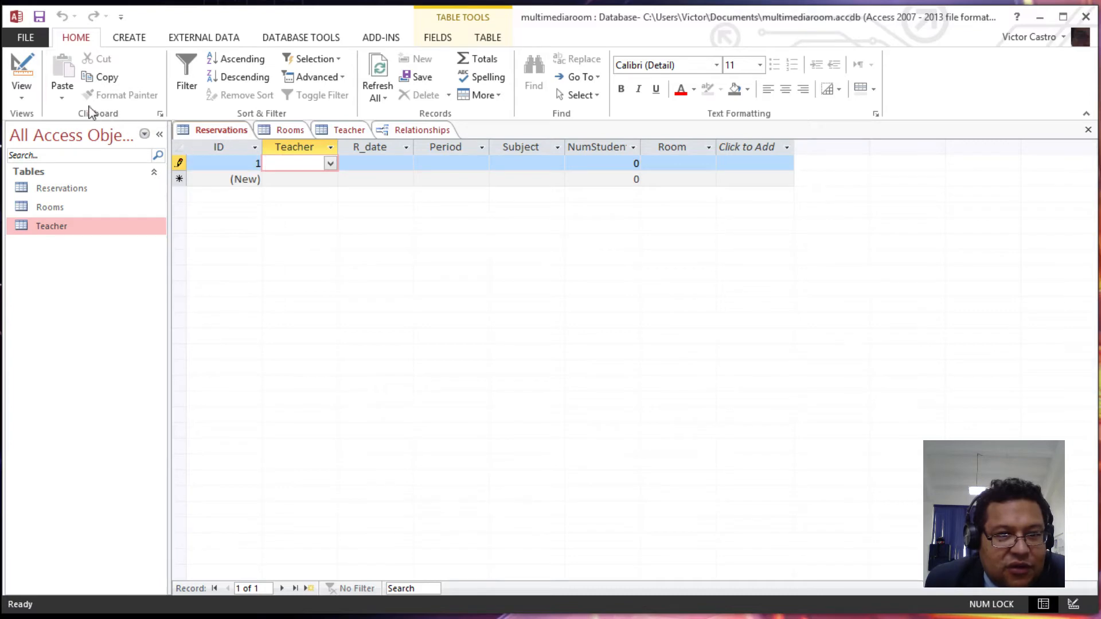
- Dismiss the required R_date warning, discard the test record, and return to Design view
left_click(22, 73)
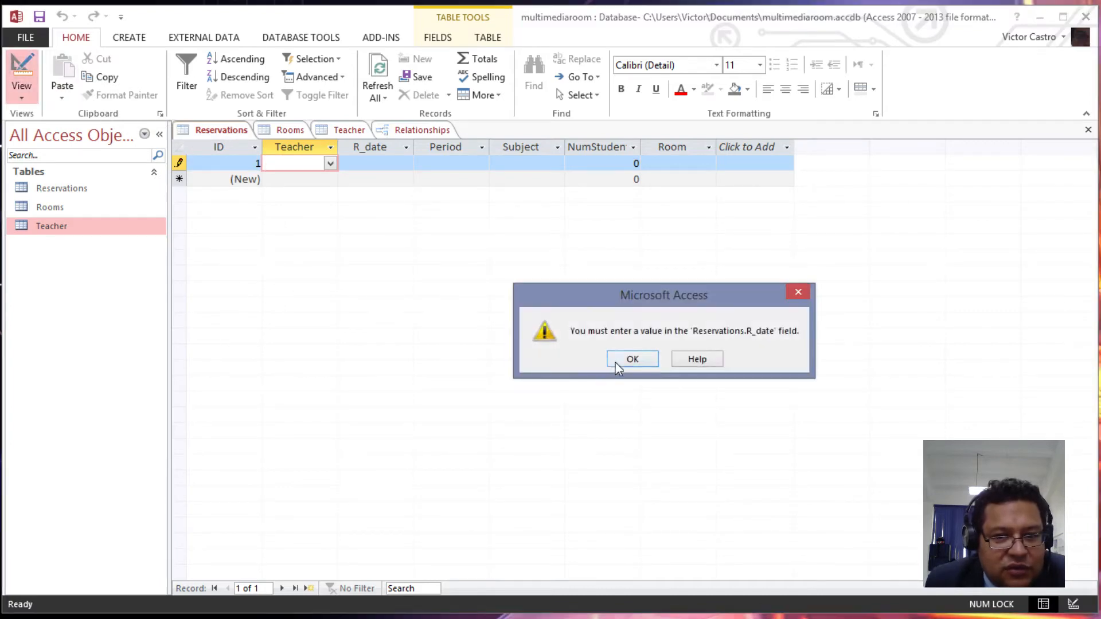
left_click(630, 364)
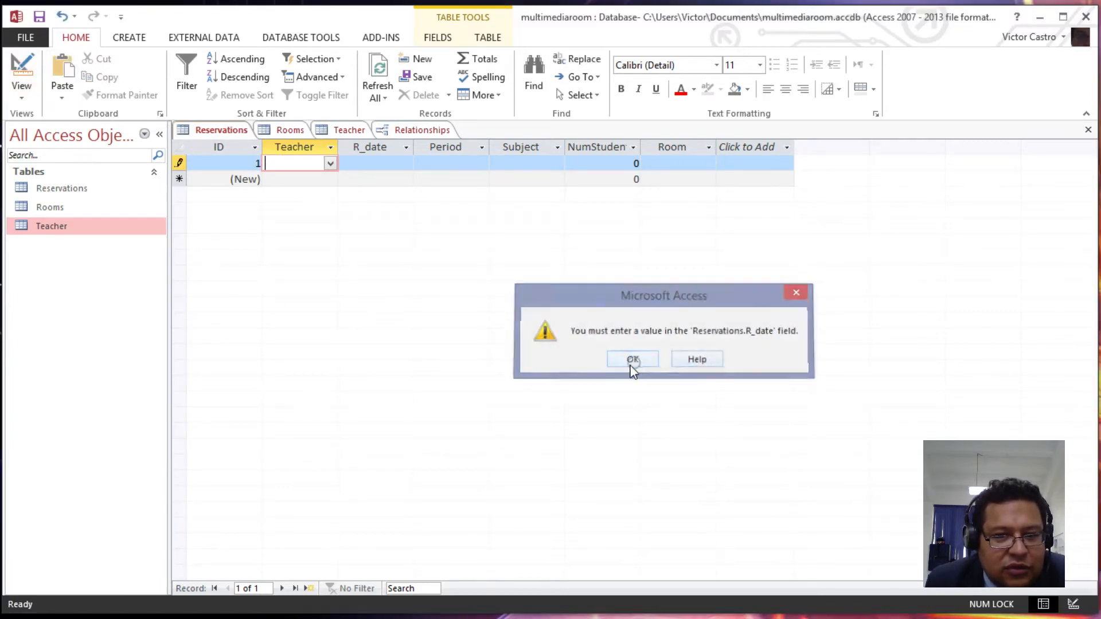
key("Escape")
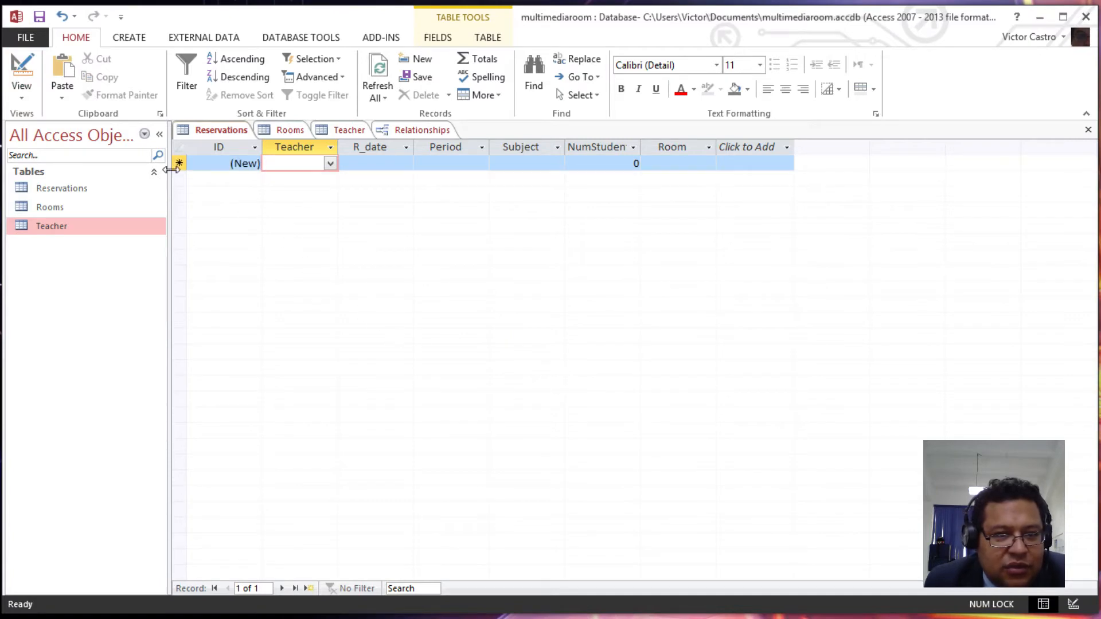
left_click(21, 73)
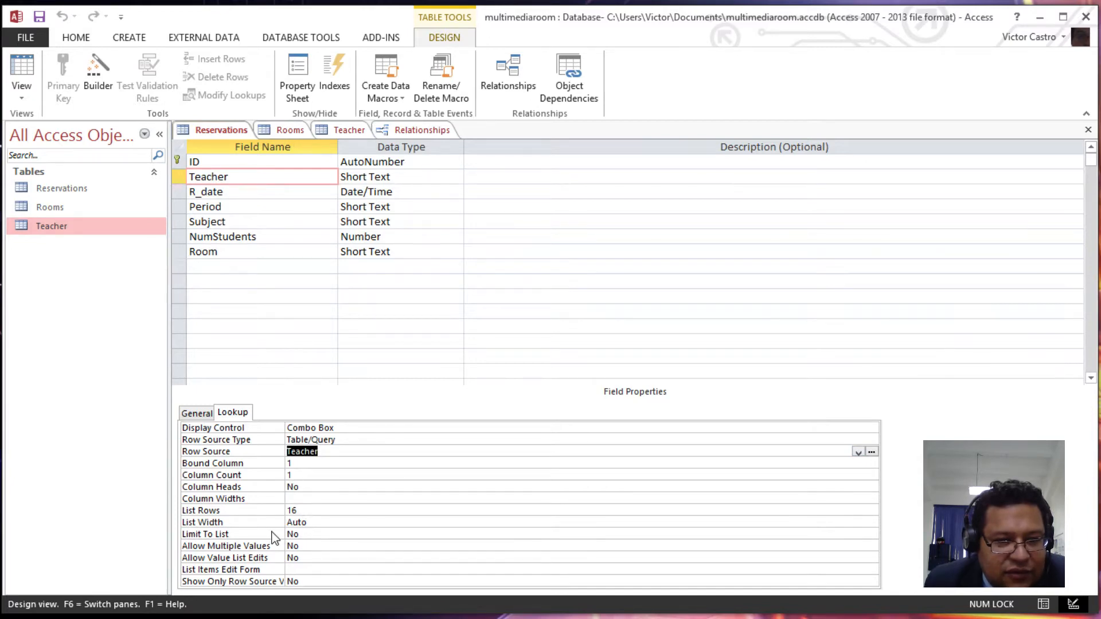
- Set the Teacher lookup's Limit To List to Yes, reviewing Allow Multiple Values and Allow Value List Edits
left_click(321, 530)
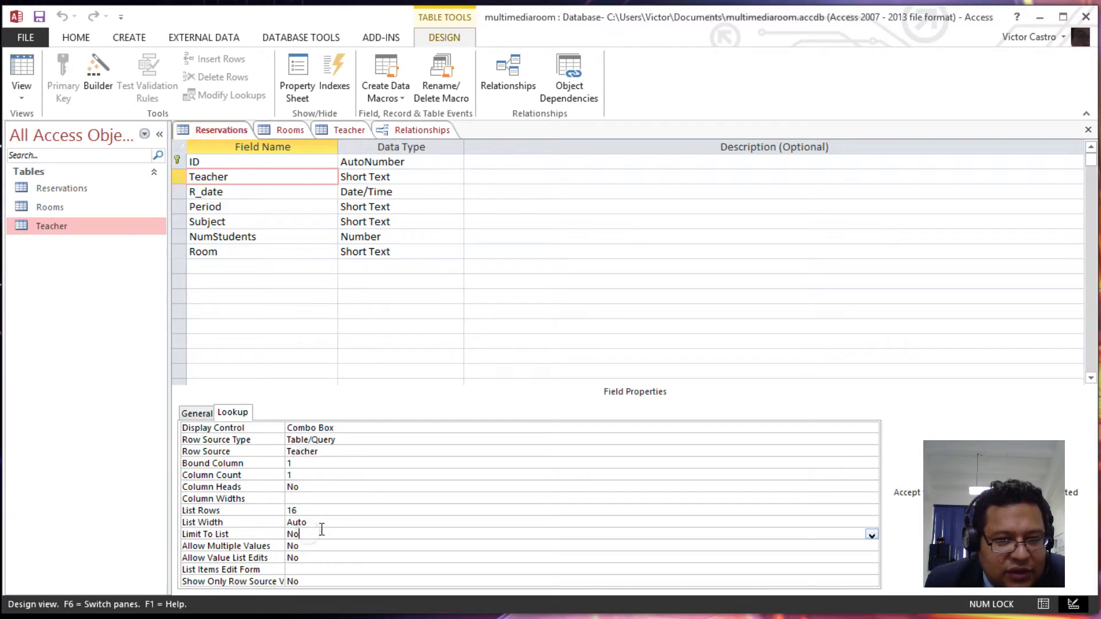
left_click(872, 535)
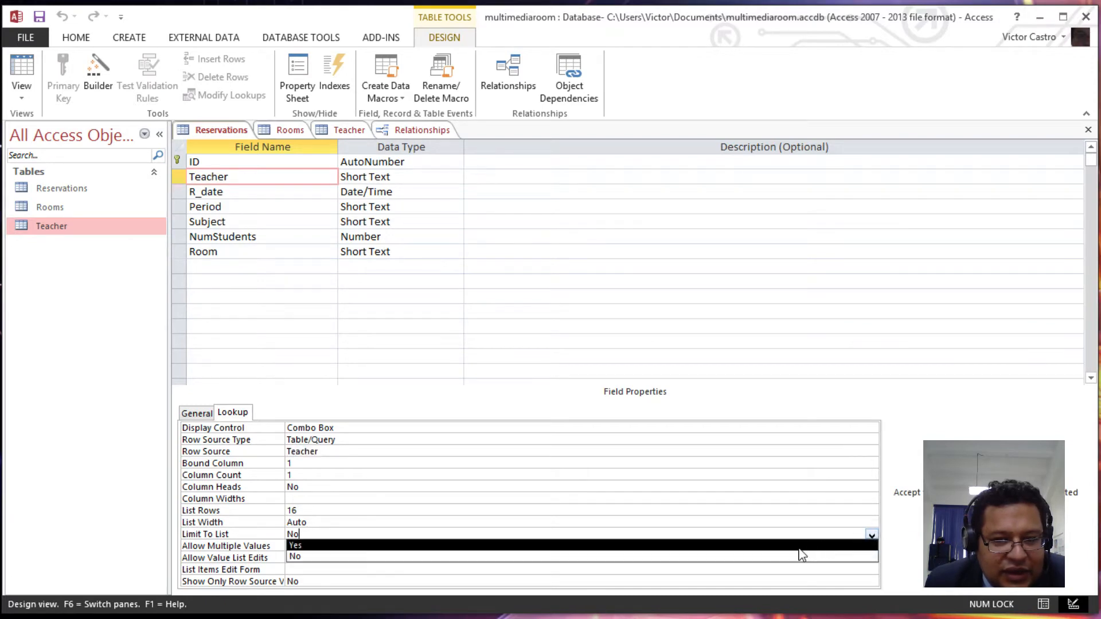
left_click(803, 547)
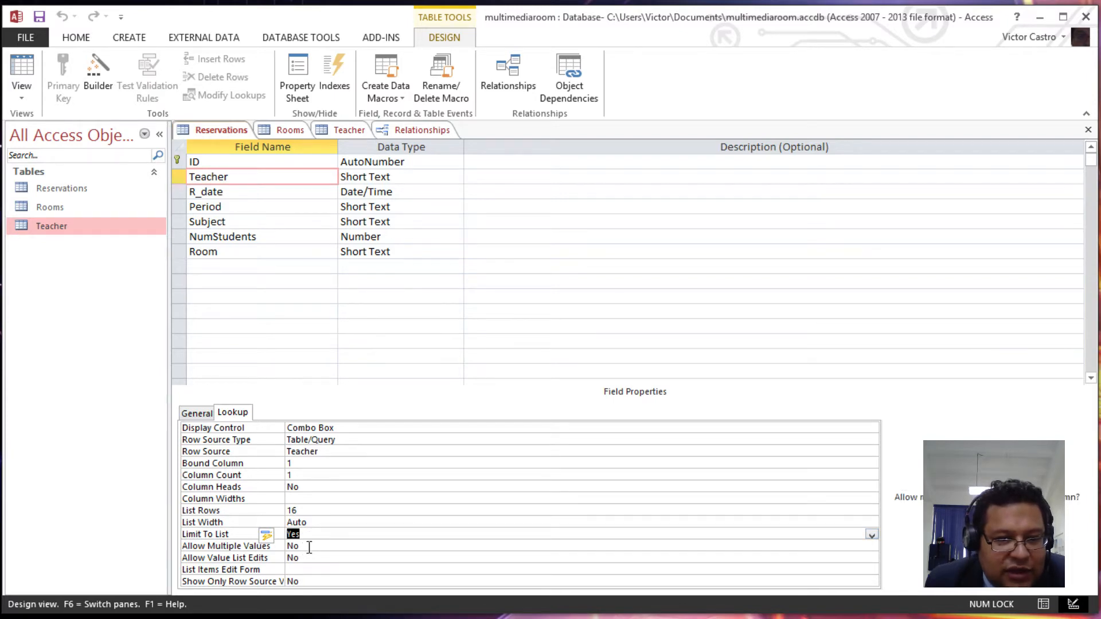
left_click(307, 547)
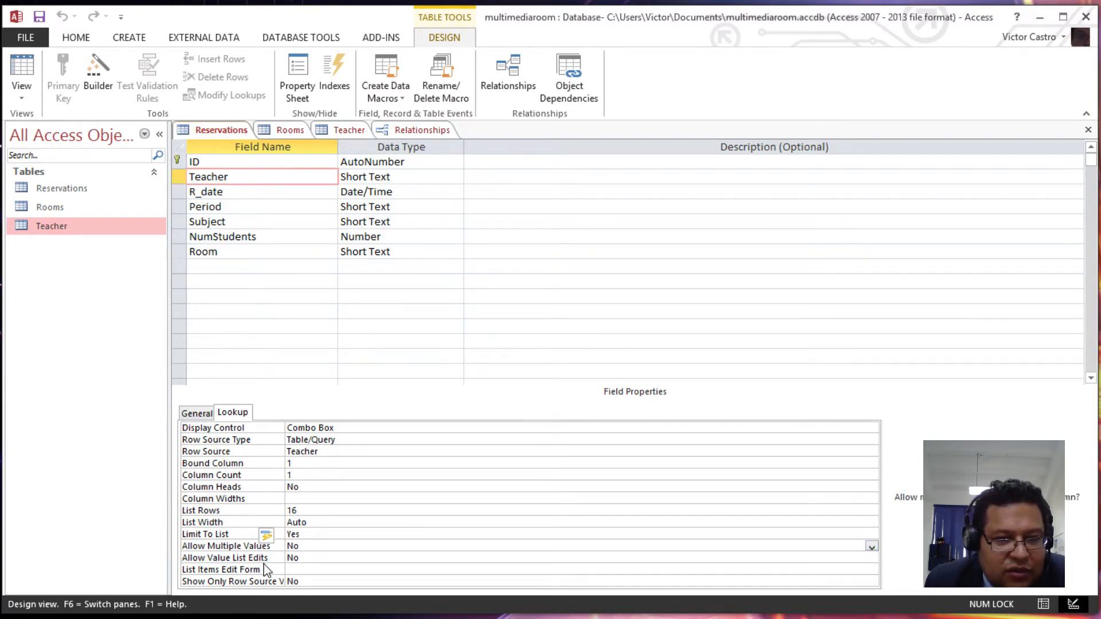
left_click(304, 559)
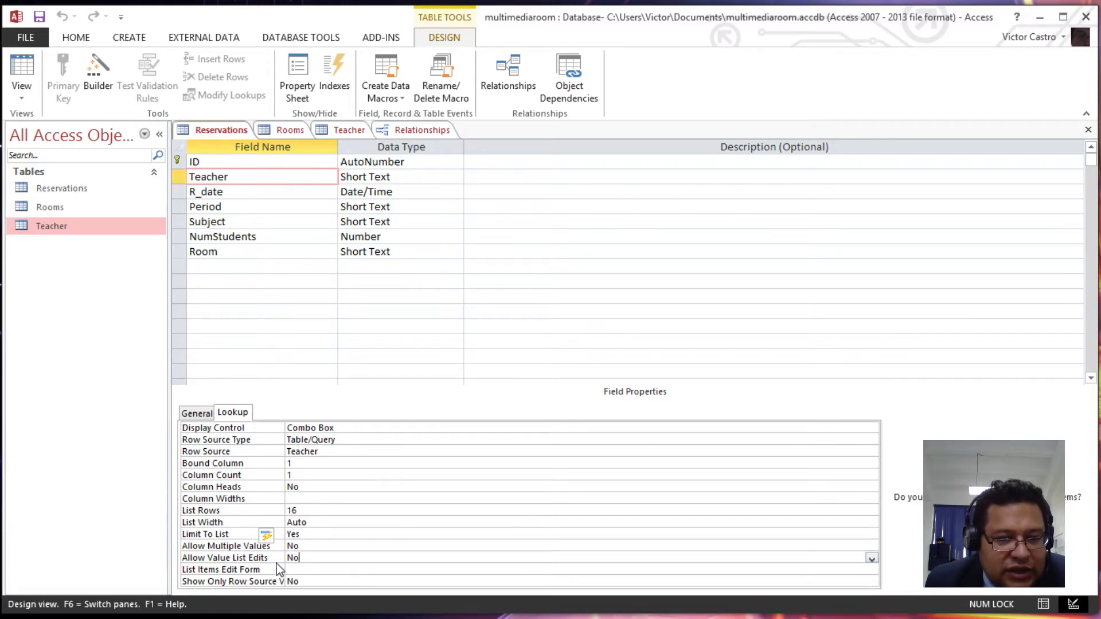
left_click(314, 533)
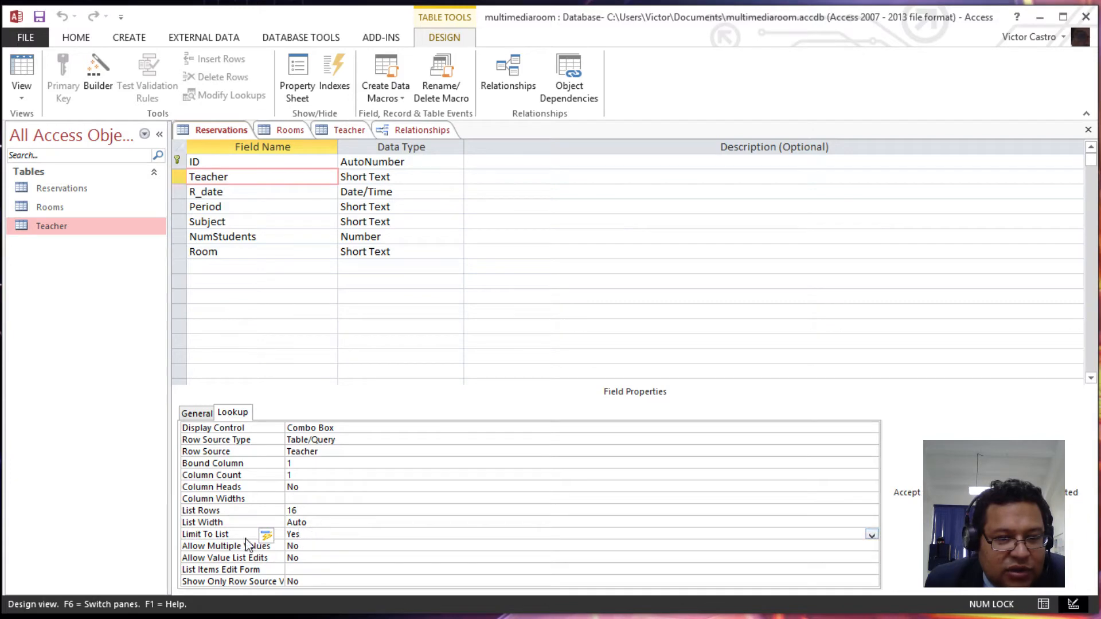
double_click(293, 534)
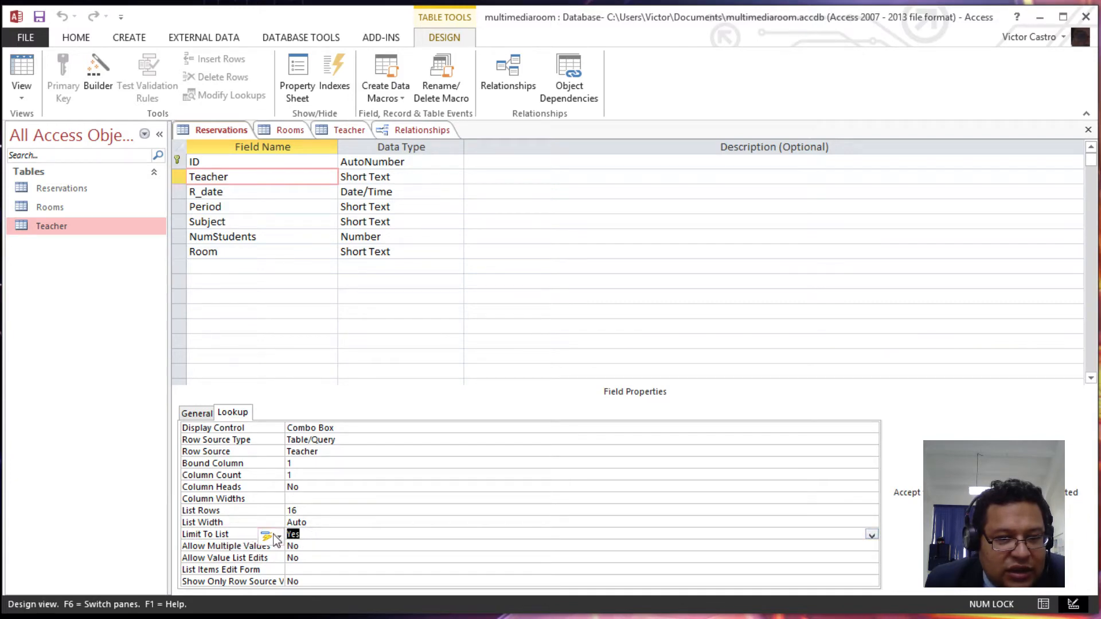
left_click(21, 70)
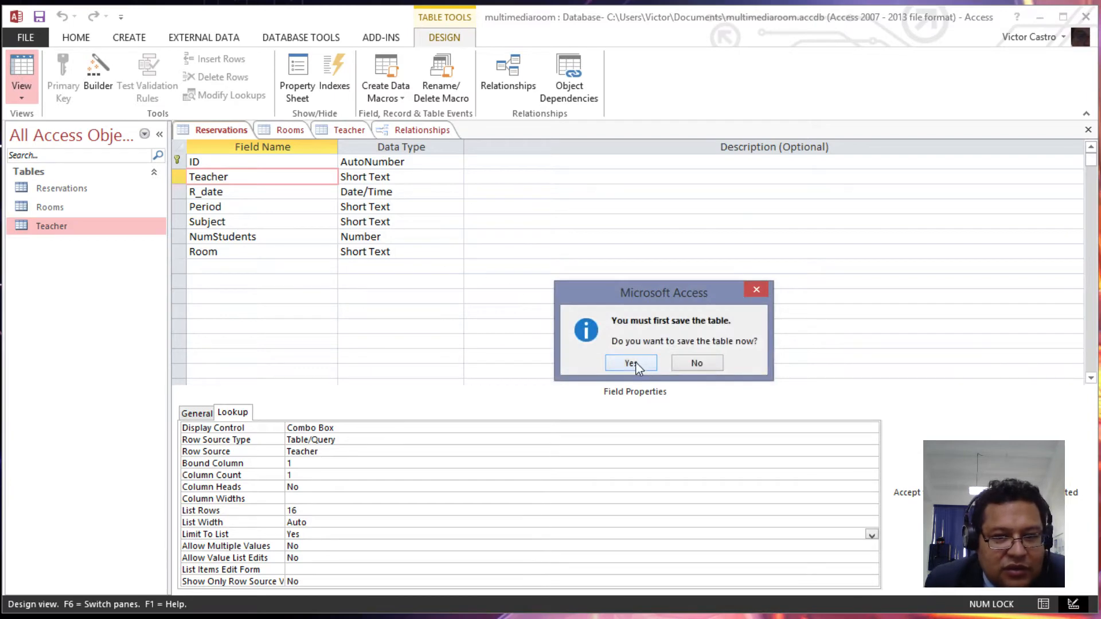
- Save and test entering 'sfdfsd' as Teacher, dismiss the not-in-list error, and clear it with Esc
left_click(631, 363)
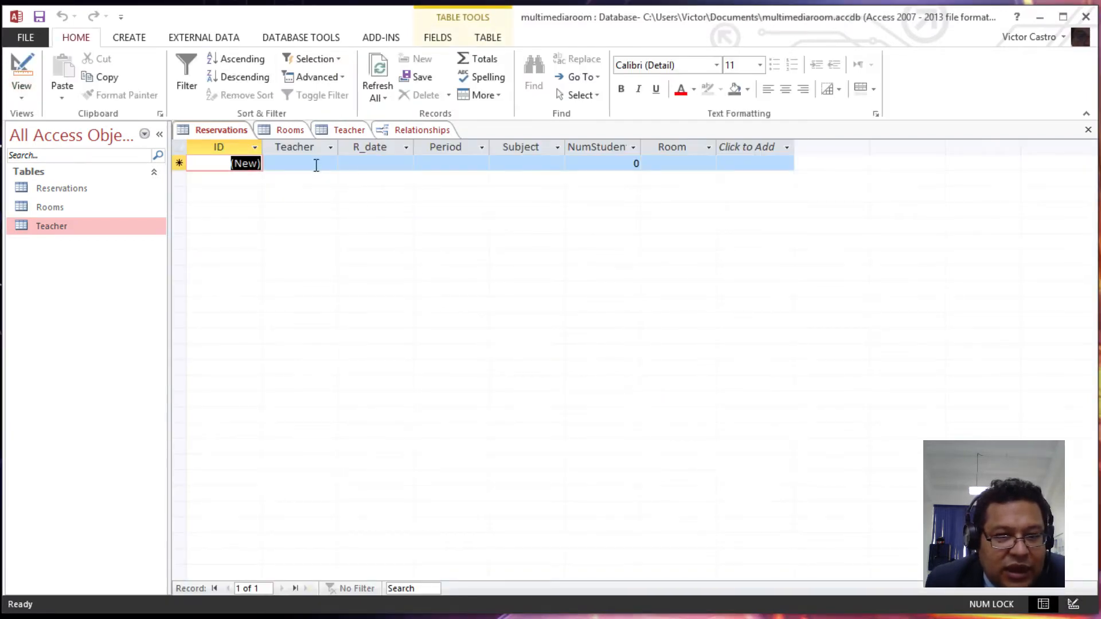
left_click(316, 163)
type("sfdfsd")
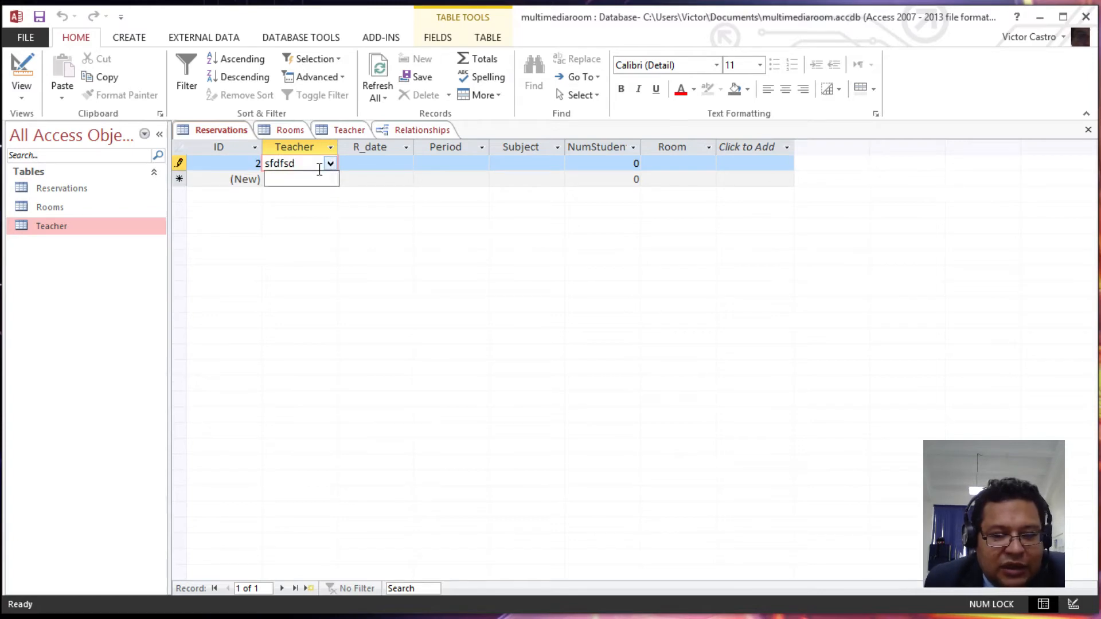
left_click(323, 179)
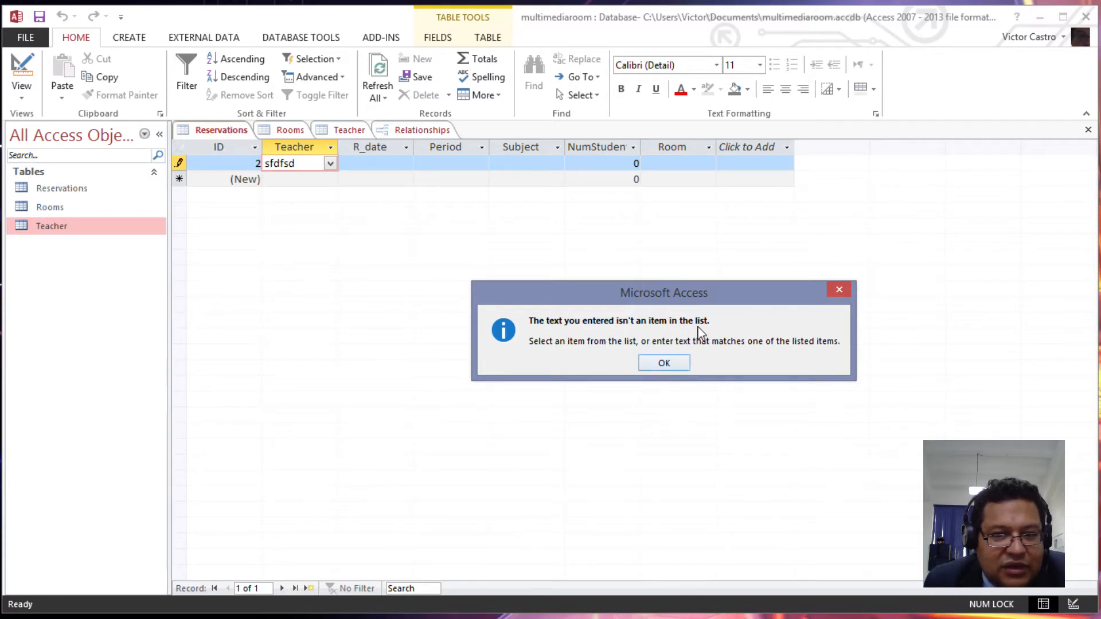
left_click(648, 363)
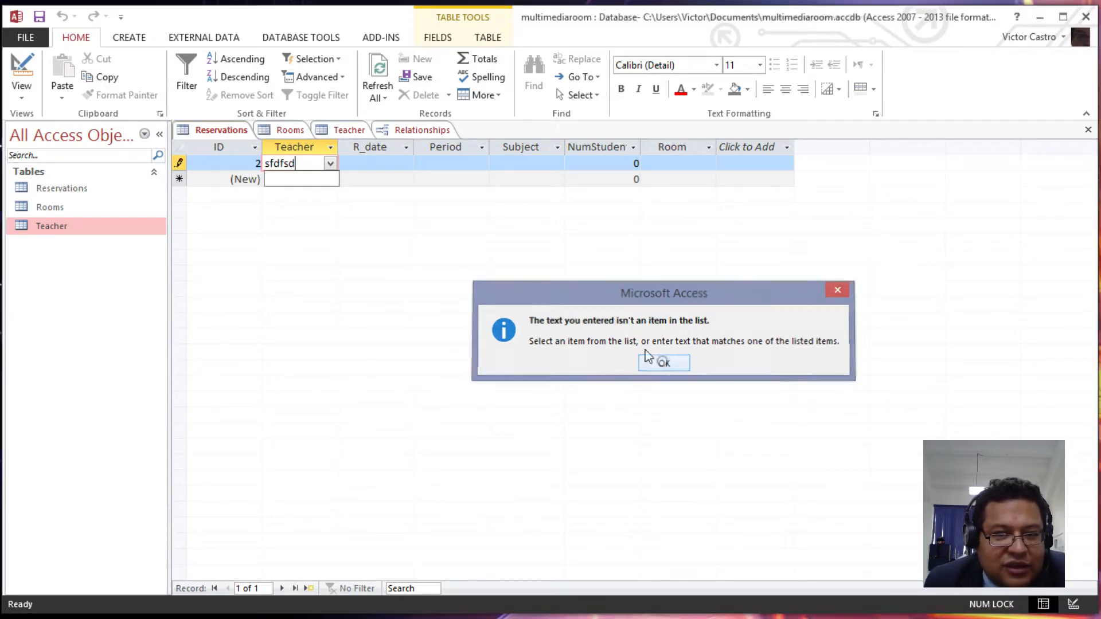
left_click(314, 165)
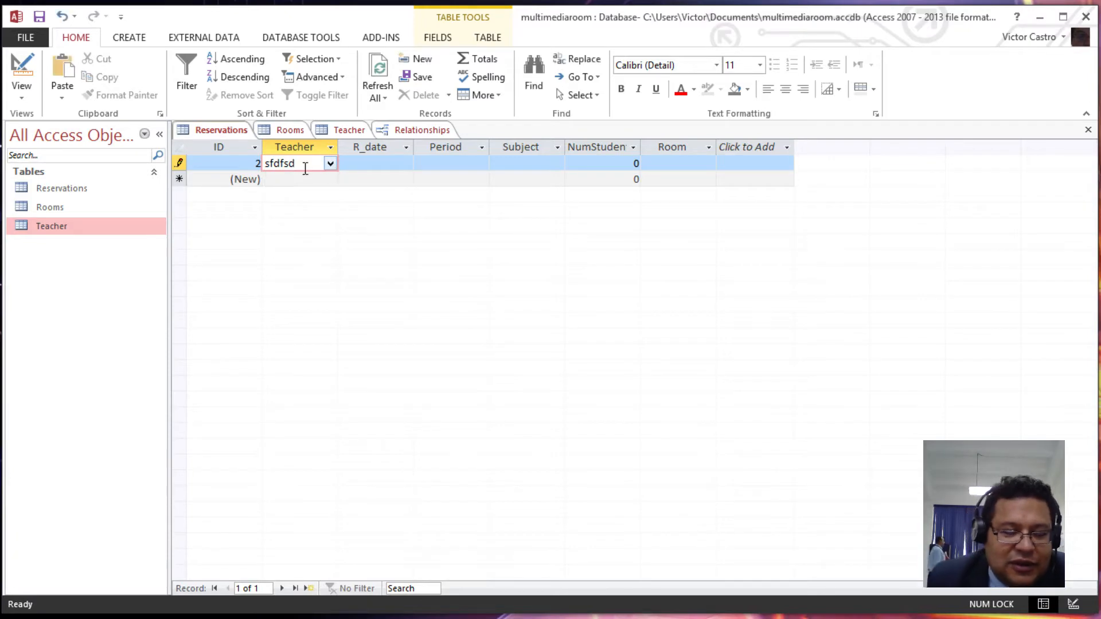
key("Escape")
key("Escape")
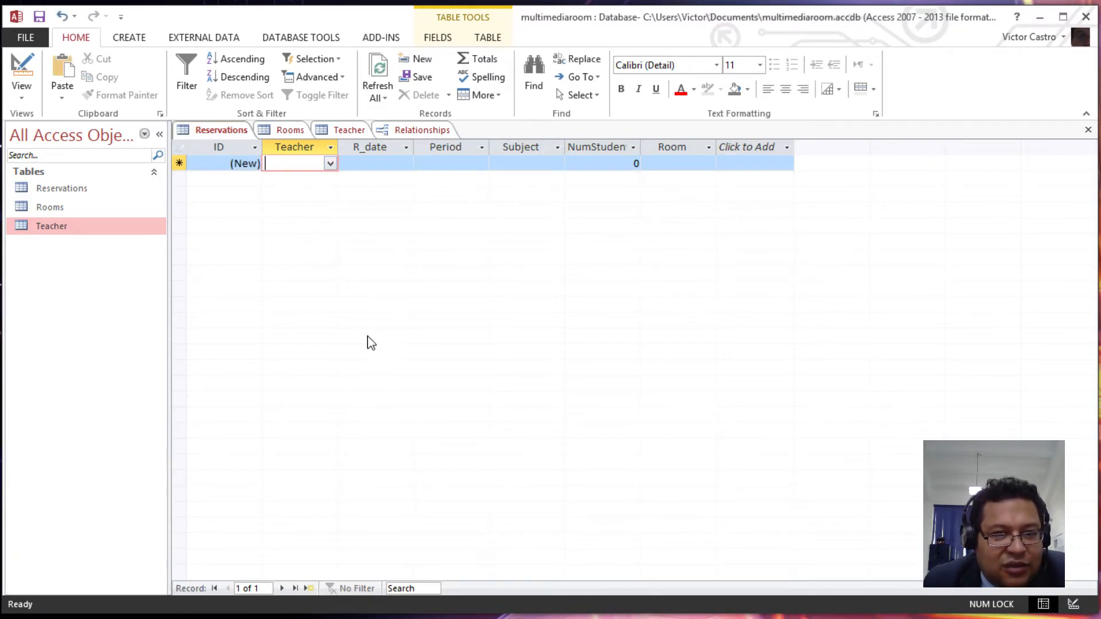
- Review the Teacher field's row source in Reservations, then open the Teacher table in Design view
left_click(21, 67)
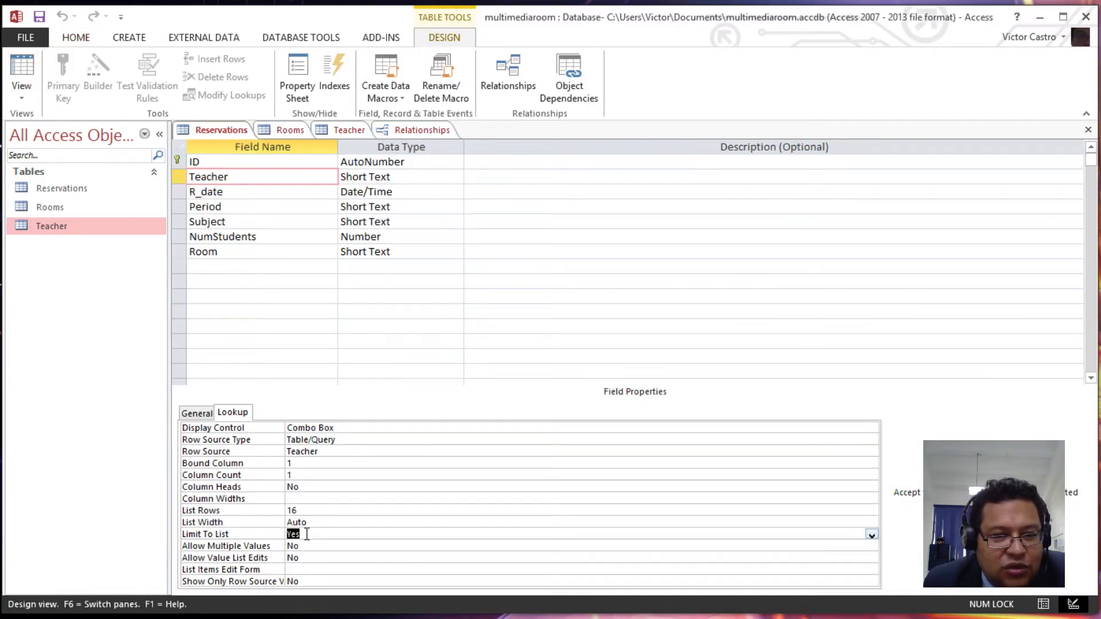
left_click(327, 452)
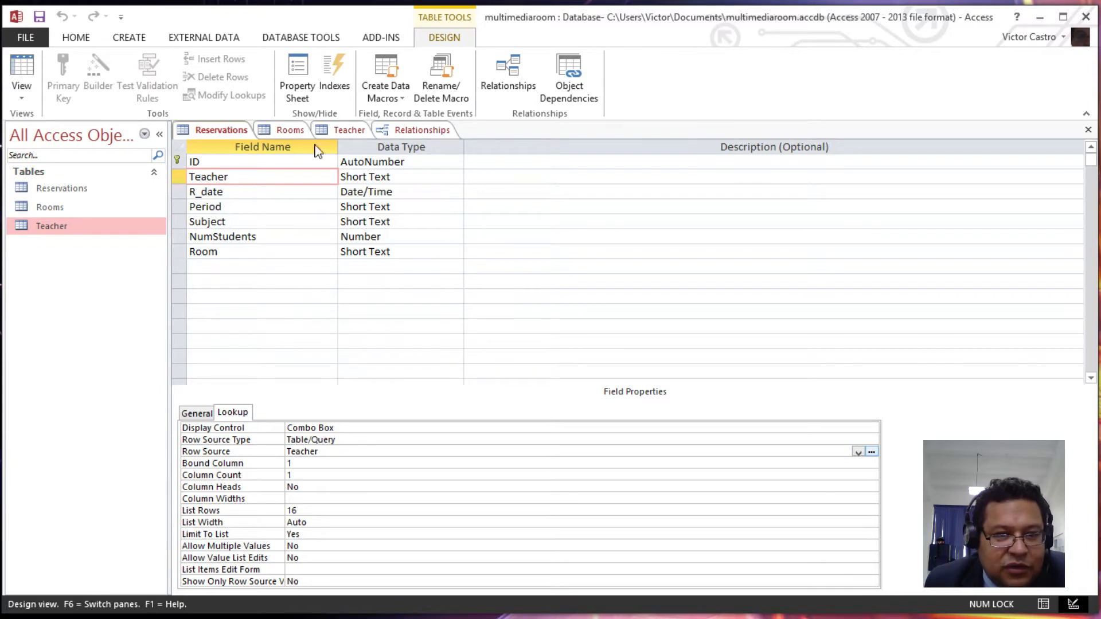
left_click(347, 132)
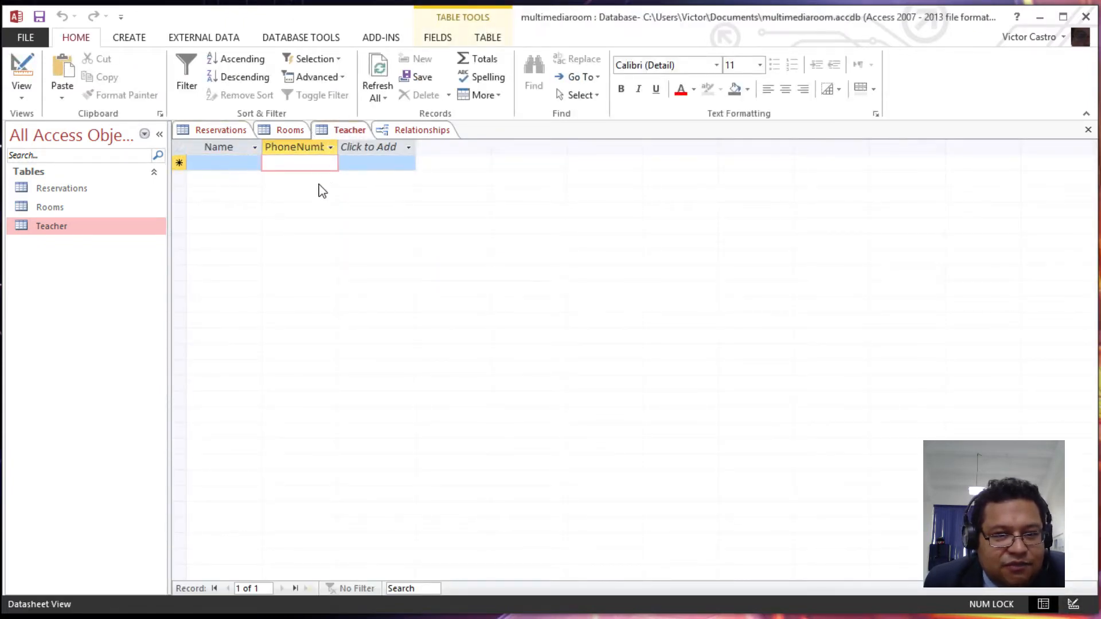
left_click(340, 136)
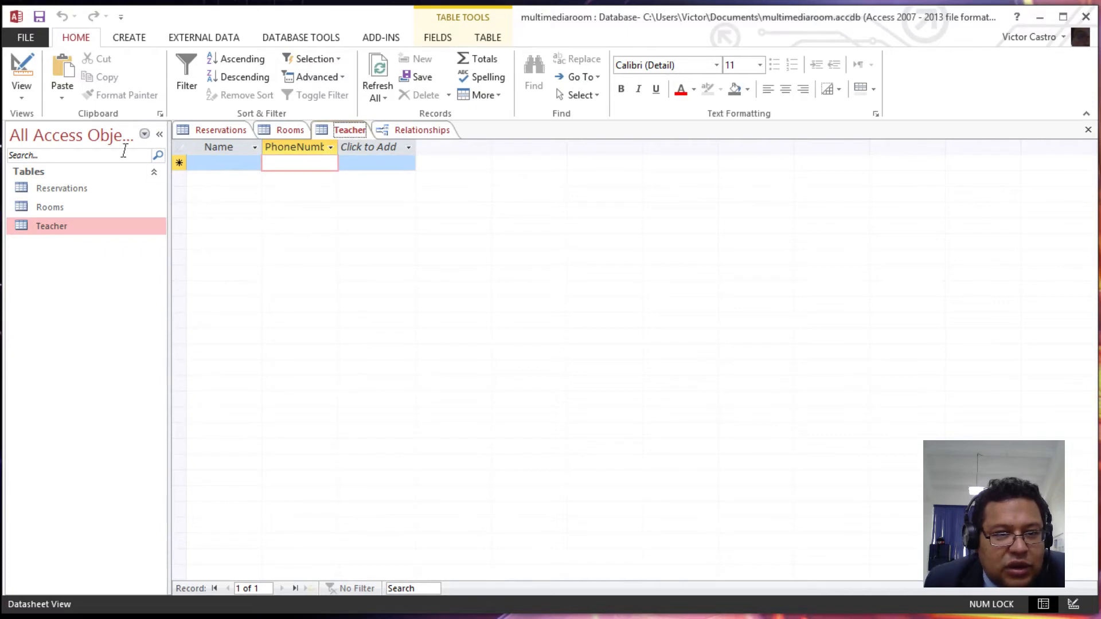
left_click(22, 71)
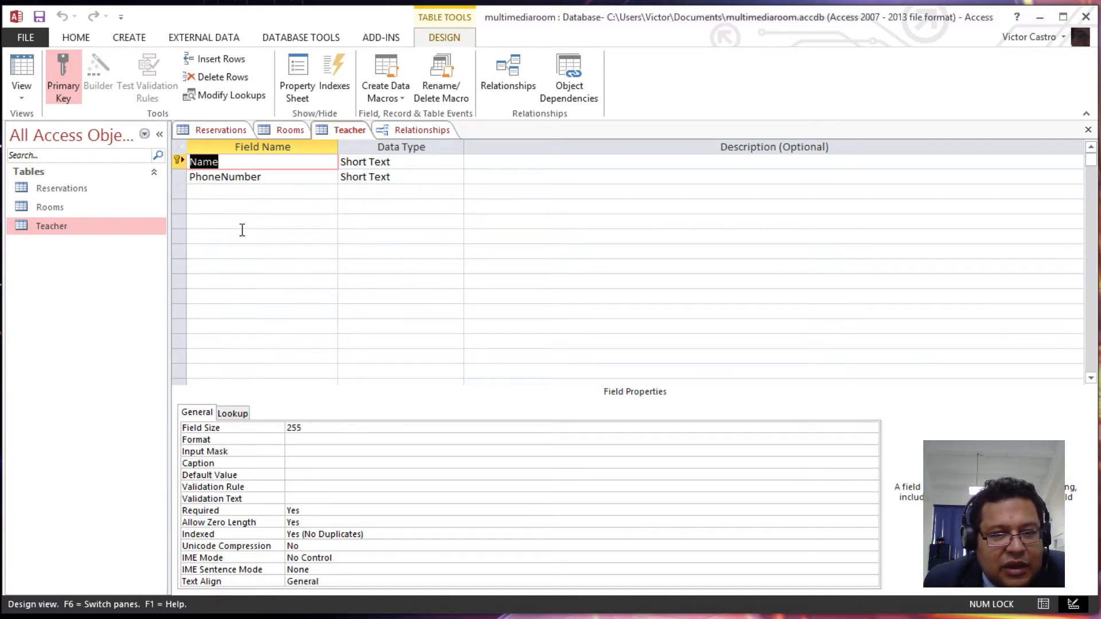
- Select the PhoneNumber field and place the cursor in its Input Mask property
left_click(257, 180)
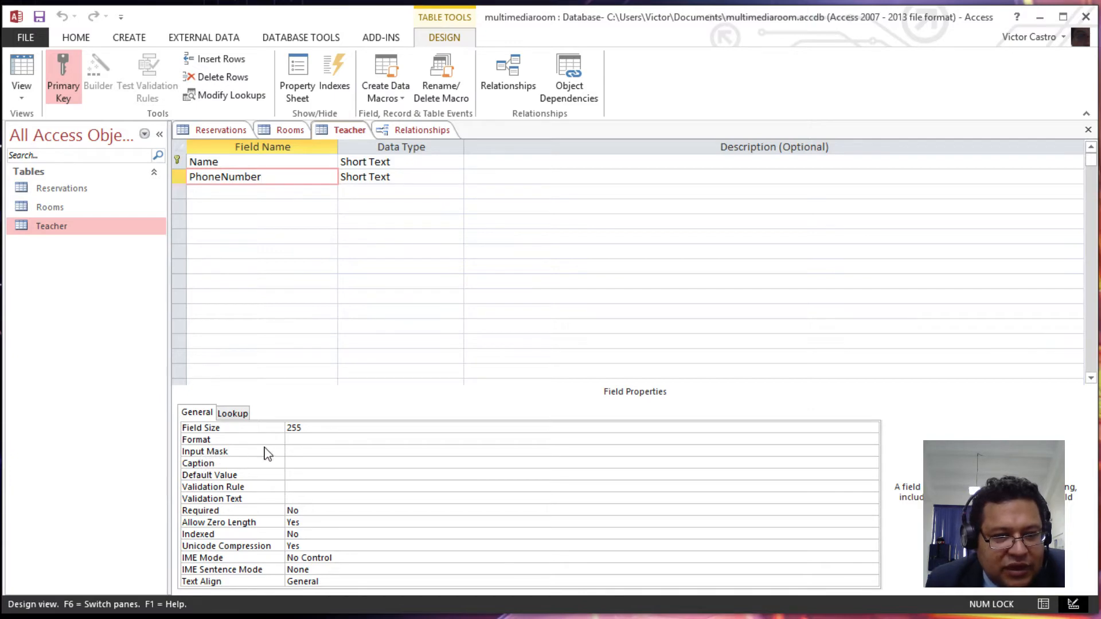
left_click(292, 451)
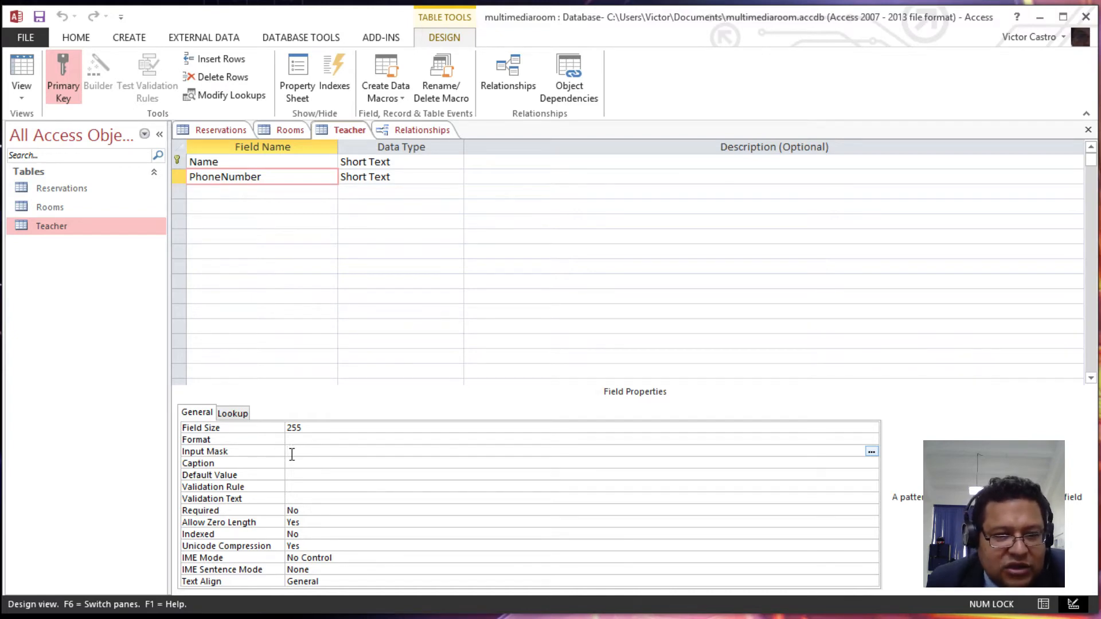
- Adjust the PhoneNumber input mask to 0000\-0000 and switch toward Datasheet view
left_click(283, 453)
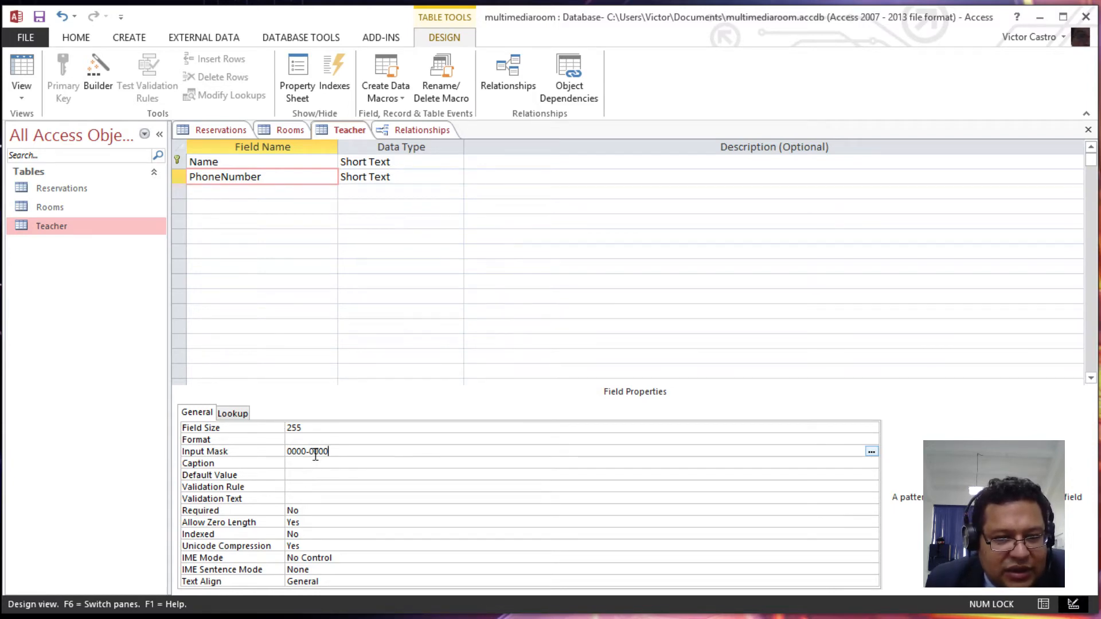
left_click(301, 452)
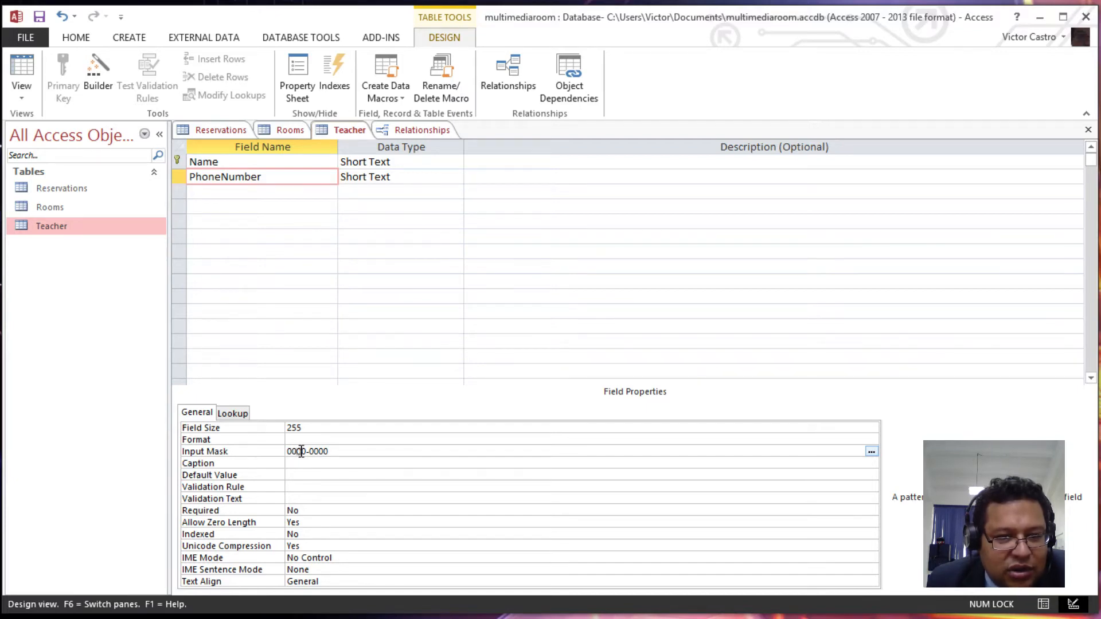
double_click(301, 452)
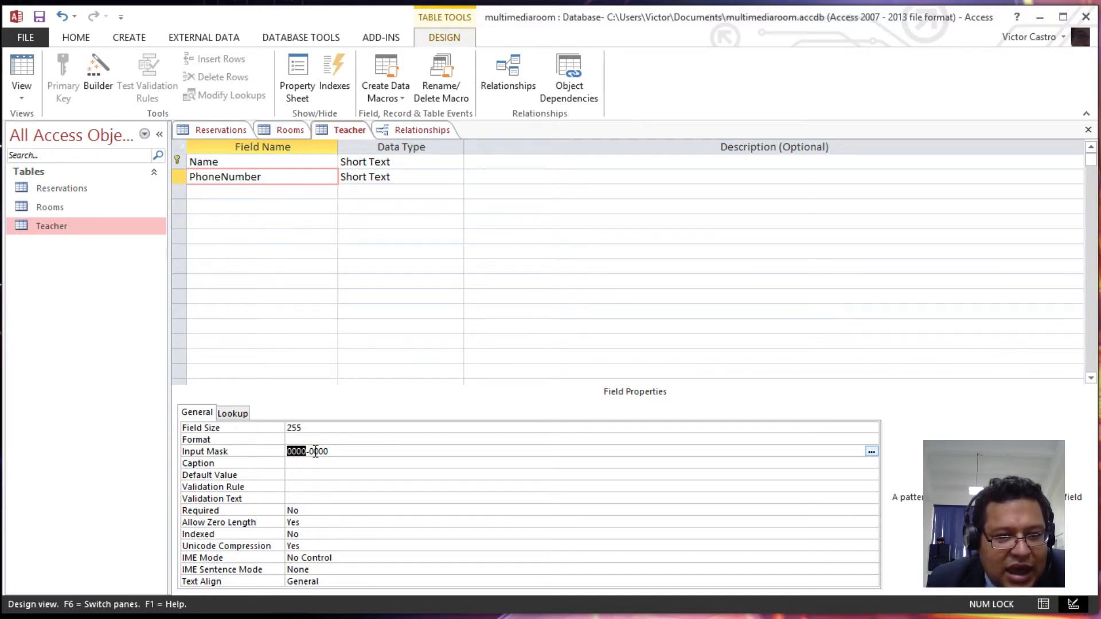
left_click(317, 453)
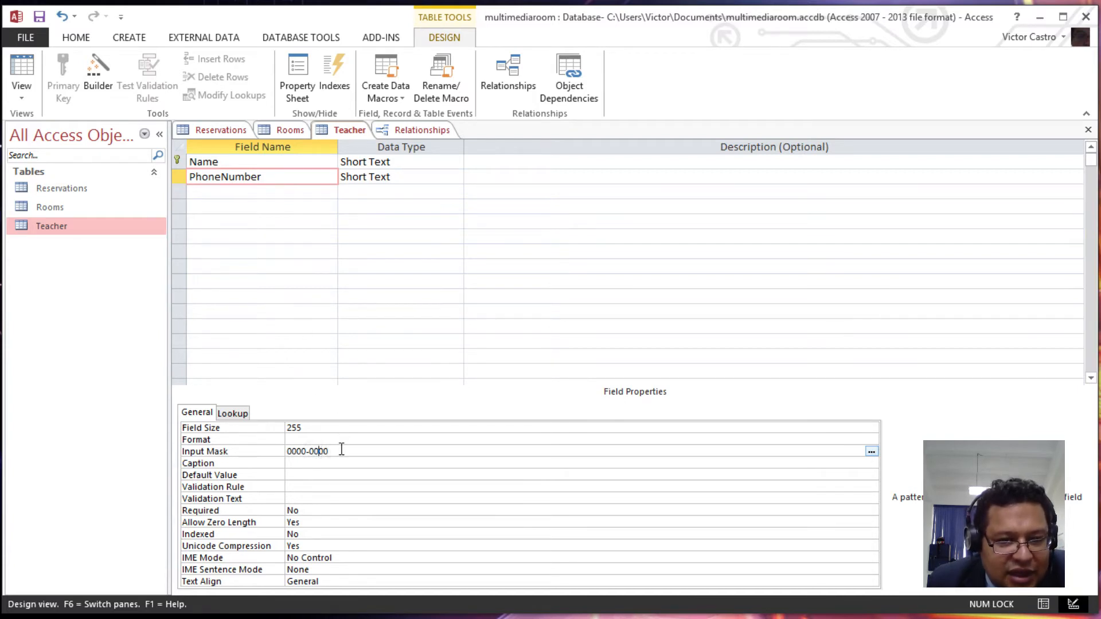
left_click(26, 70)
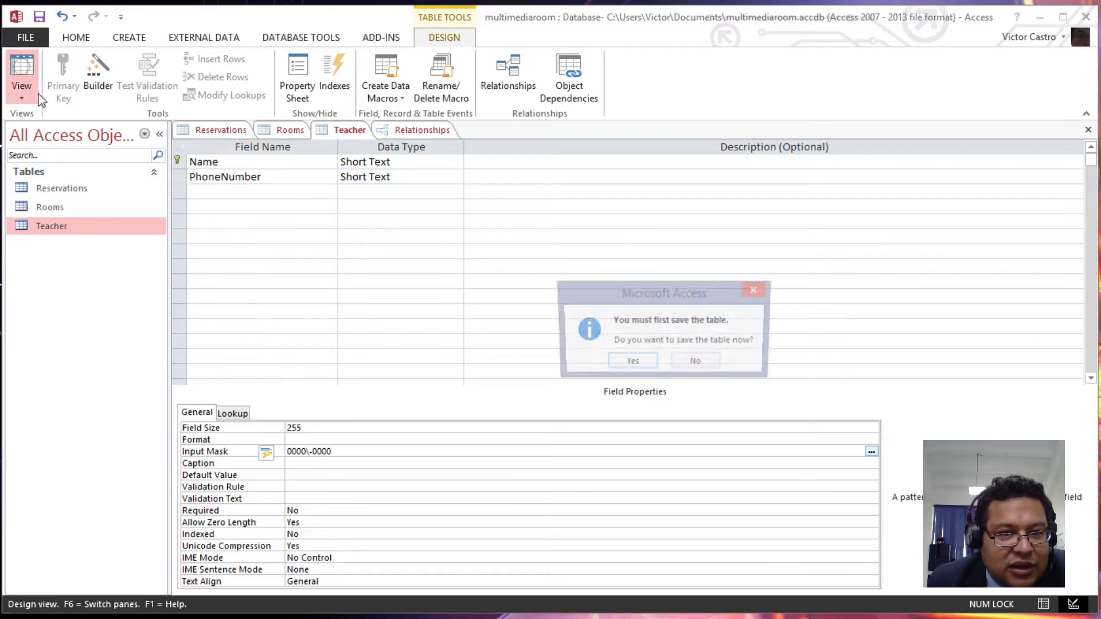
- Save the Teacher table and try a phone entry, dismissing the Name-required warning
left_click(631, 361)
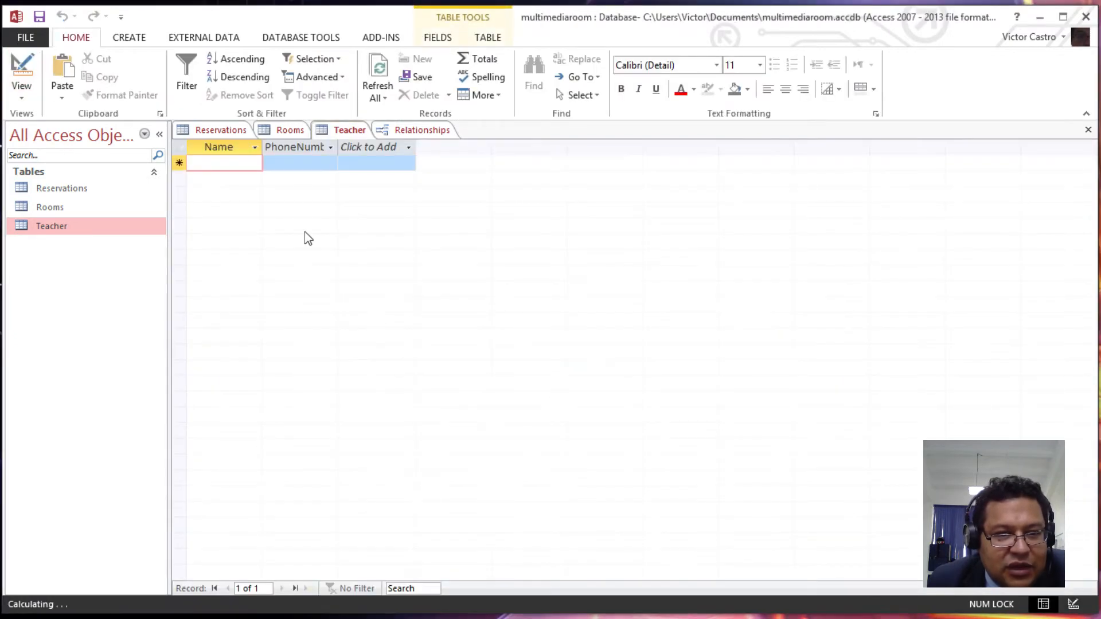
left_click(306, 164)
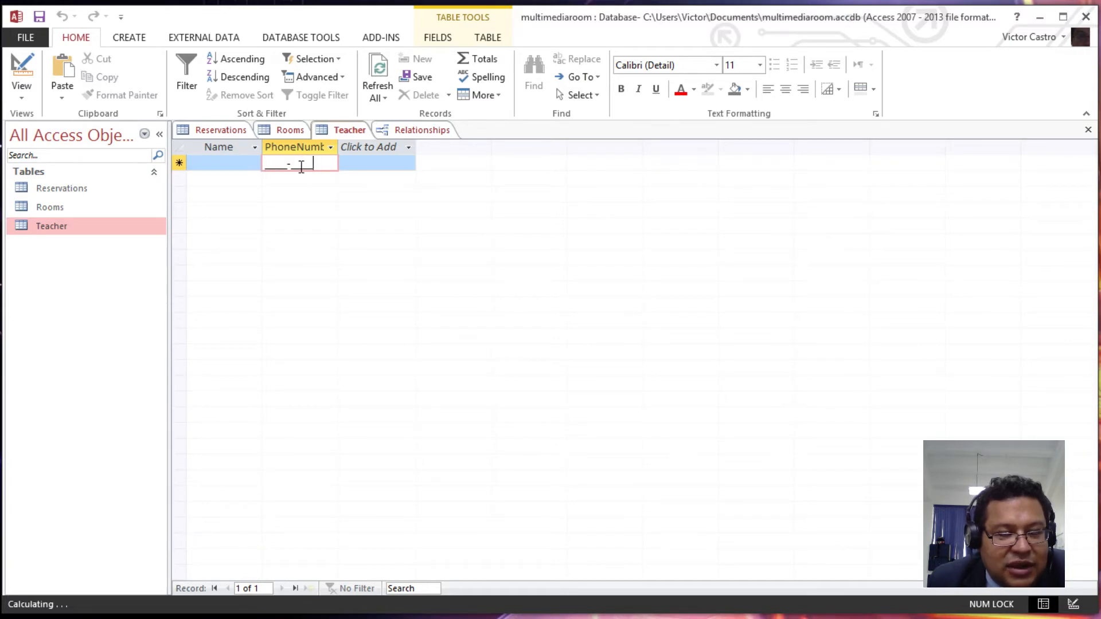
key("2")
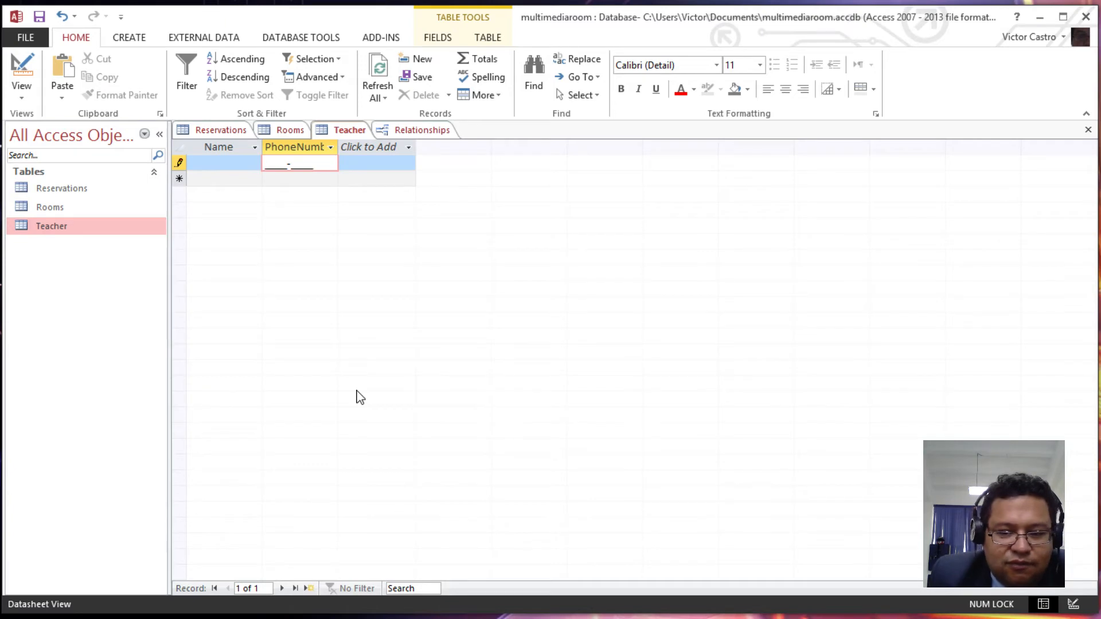
key("Down")
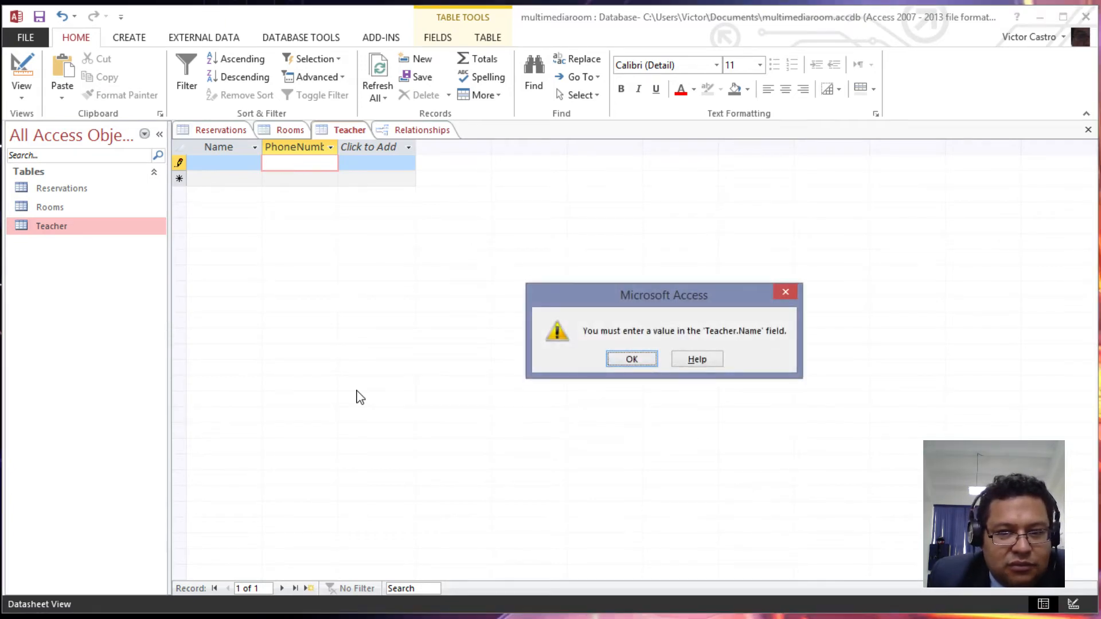
key("Return")
key("Escape")
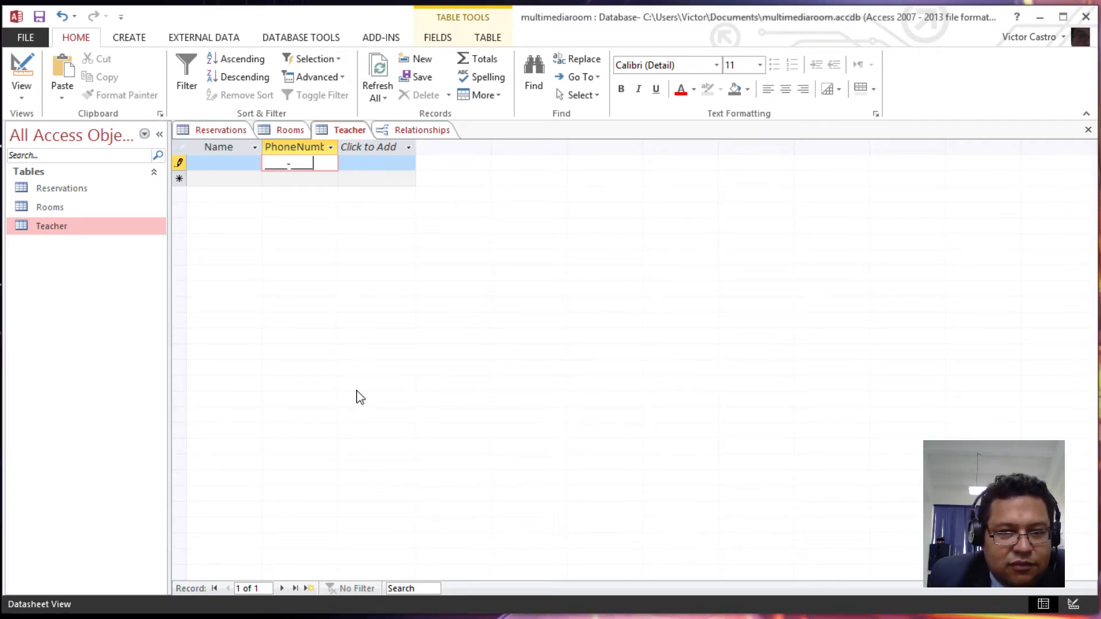
- Test the mask with 1141-1414 in PhoneNumber, discard it, and return to Design view
key("Num_Lock")
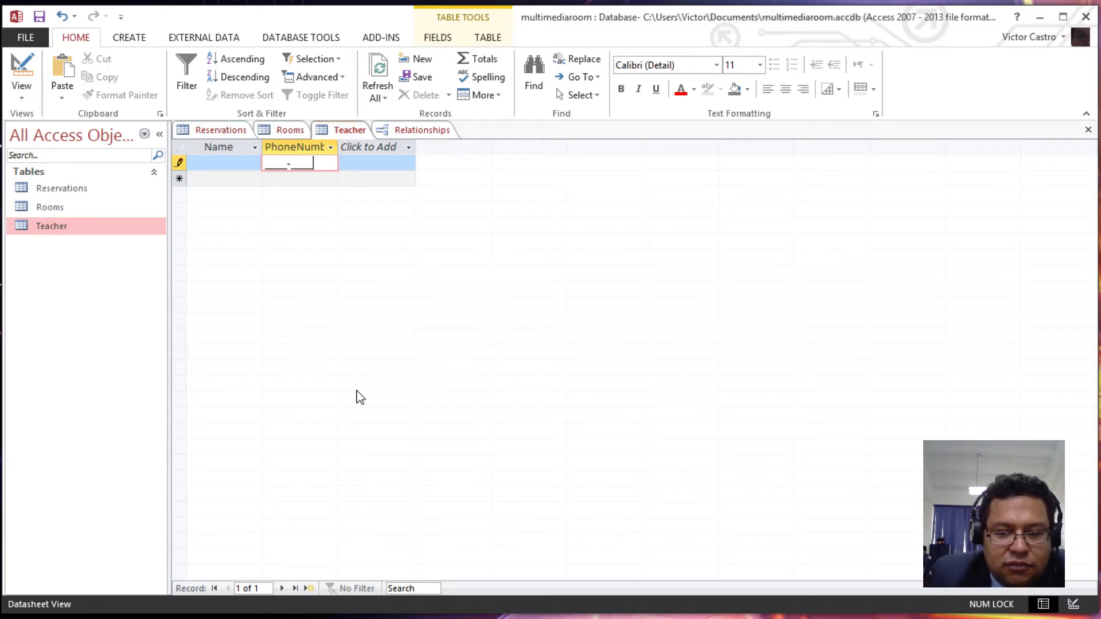
key("Left")
key("Left")
key("Left")
key("Left")
key("Left")
key("Left")
key("Left")
key("Left")
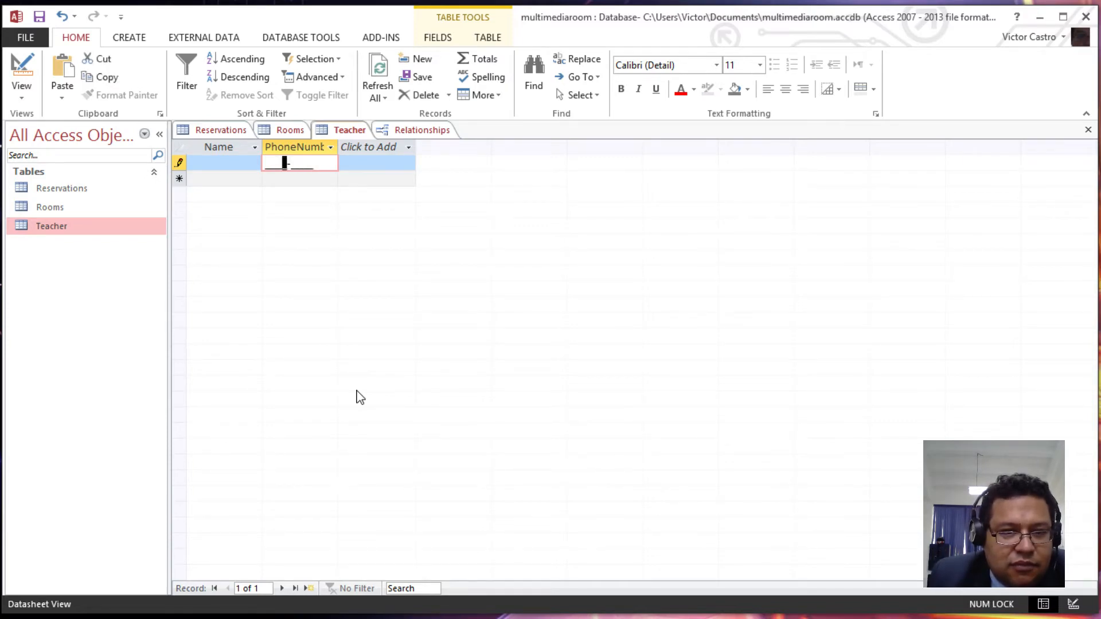
type("1141-")
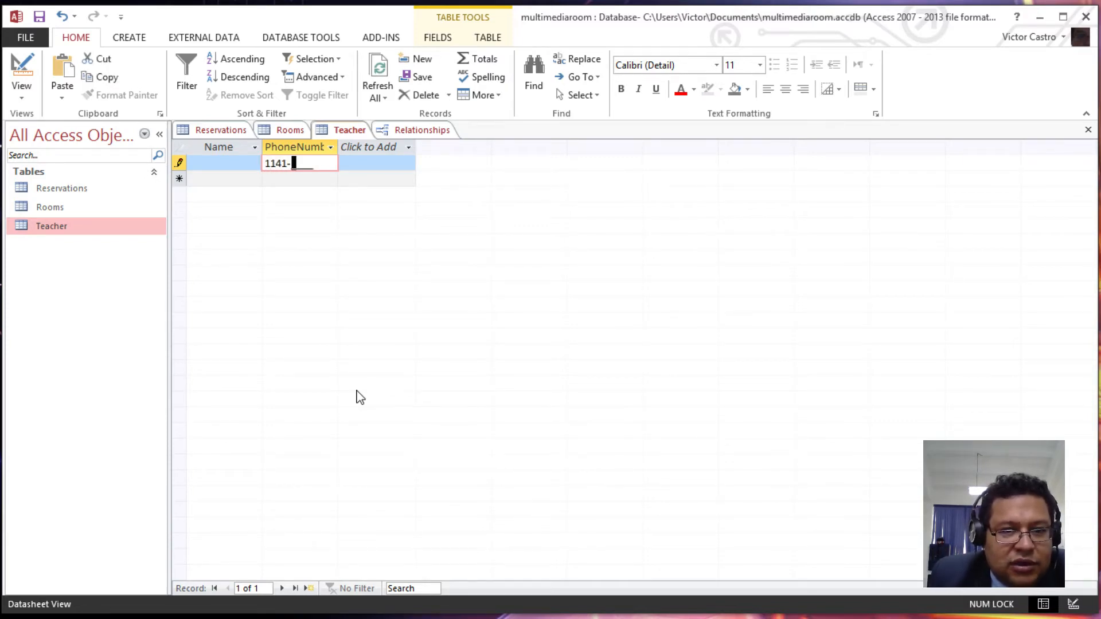
type("1414")
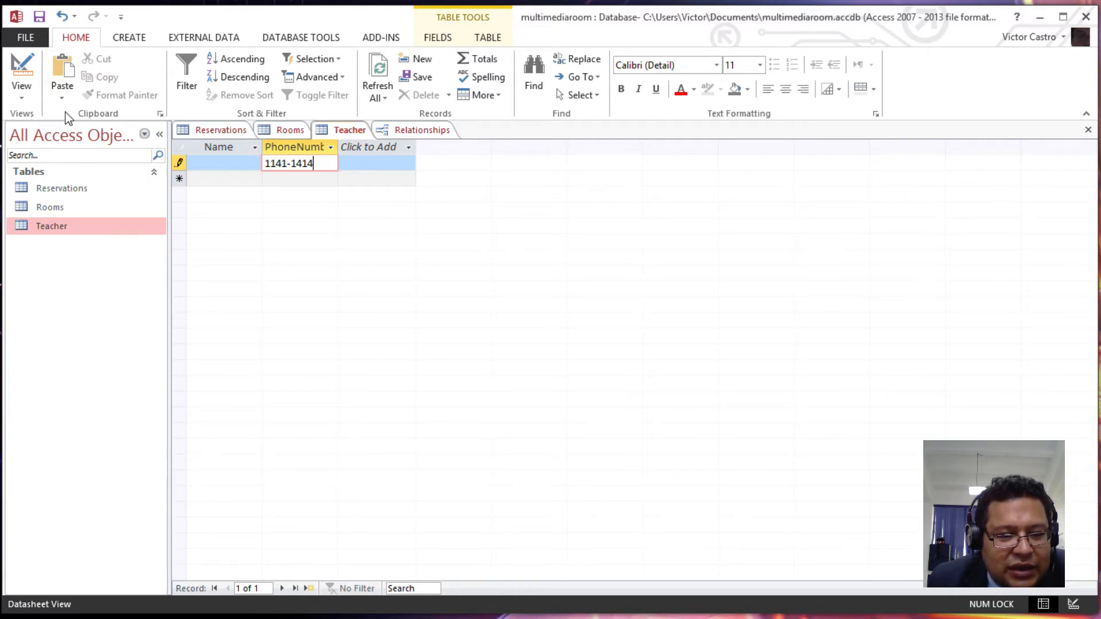
key("Escape")
left_click(27, 83)
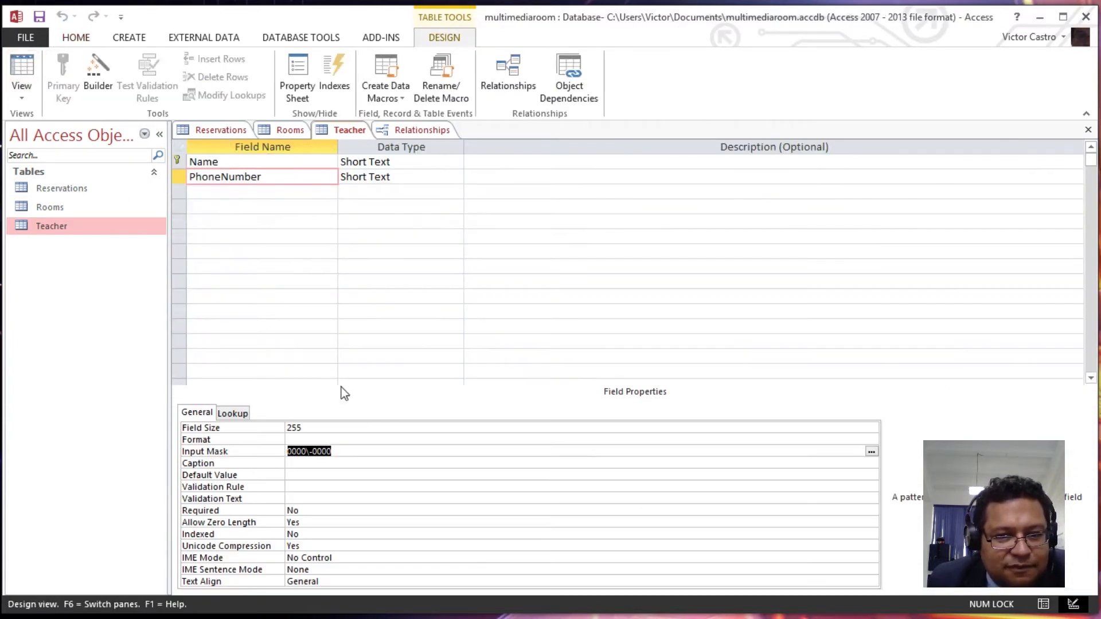
- Change the mask to 0000\-0000!, save the Teacher table, and select a new PhoneNumber cell
left_click(339, 452)
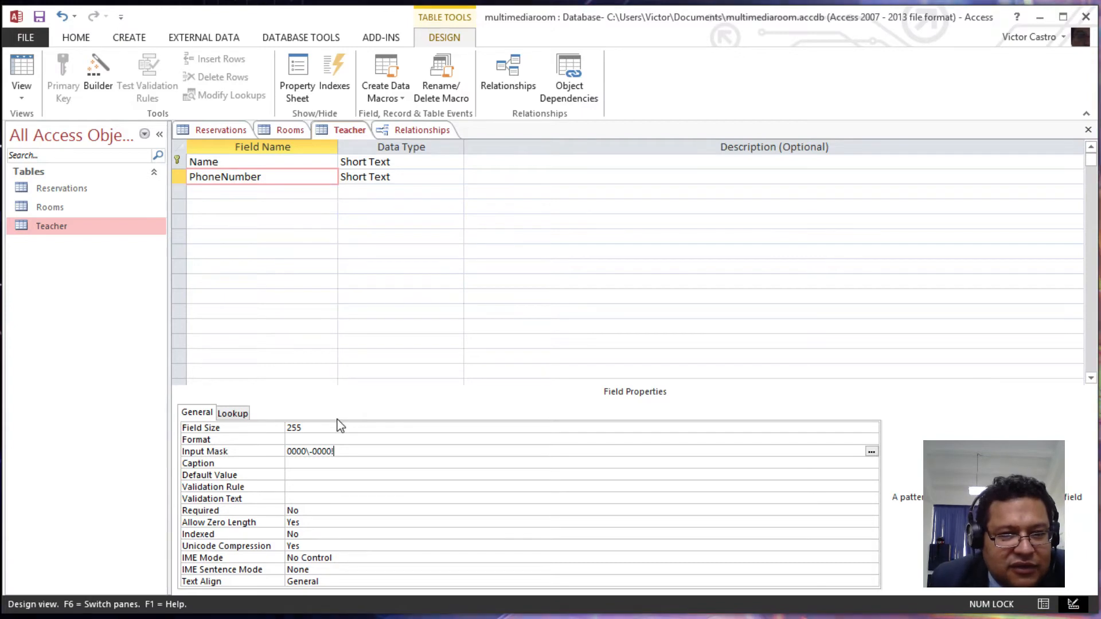
left_click(22, 70)
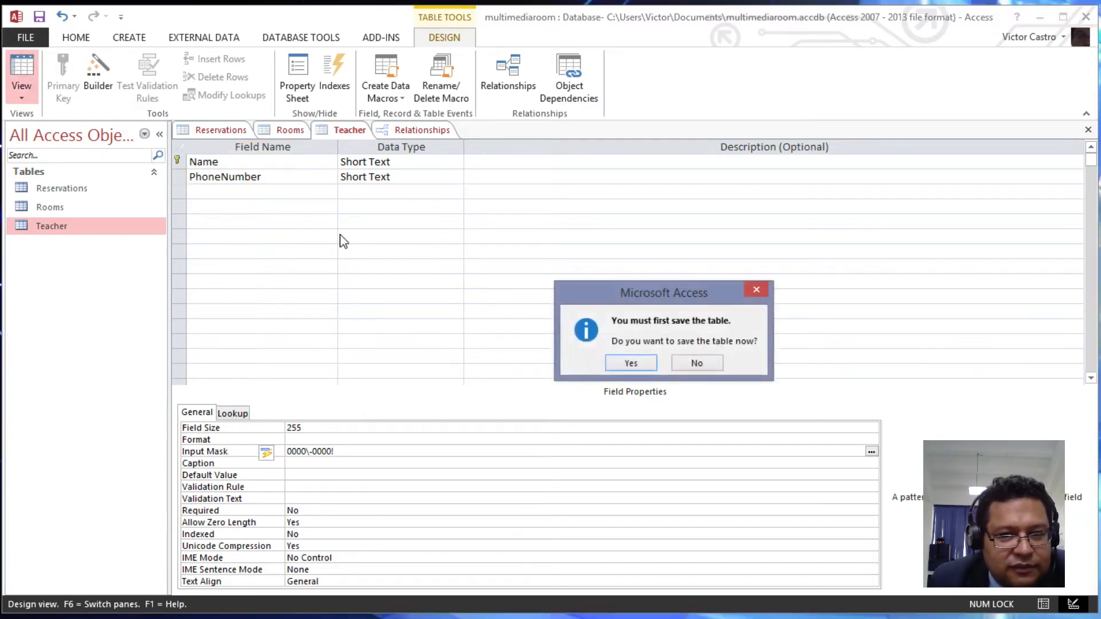
left_click(629, 363)
left_click(311, 169)
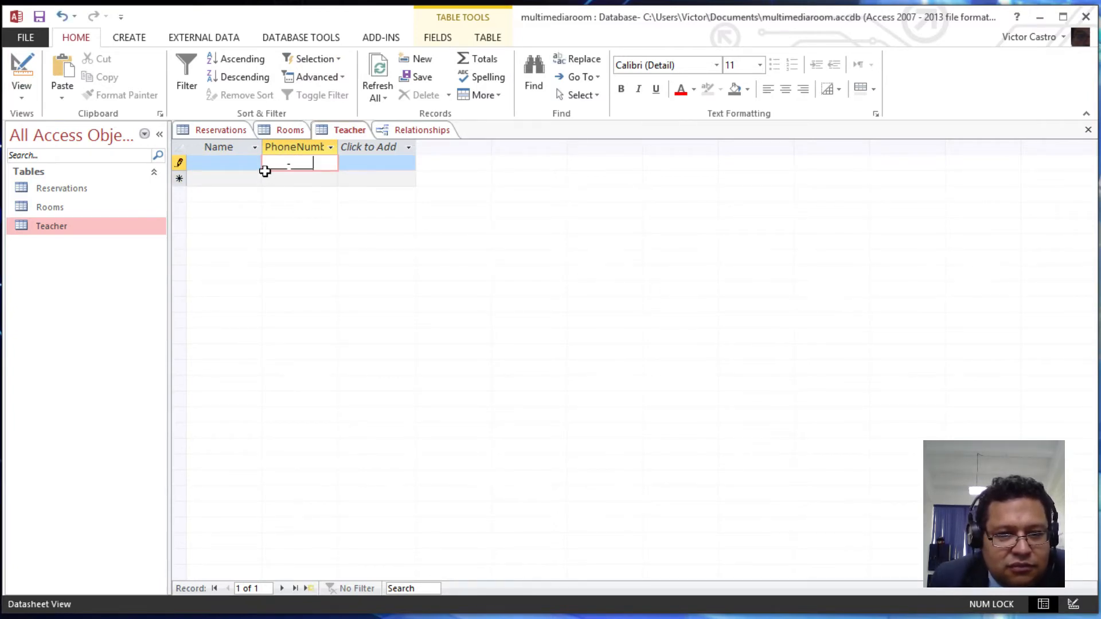
- Test the mask by typing 1141-1414 in PhoneNumber, then discard it
left_click(269, 165)
type("1")
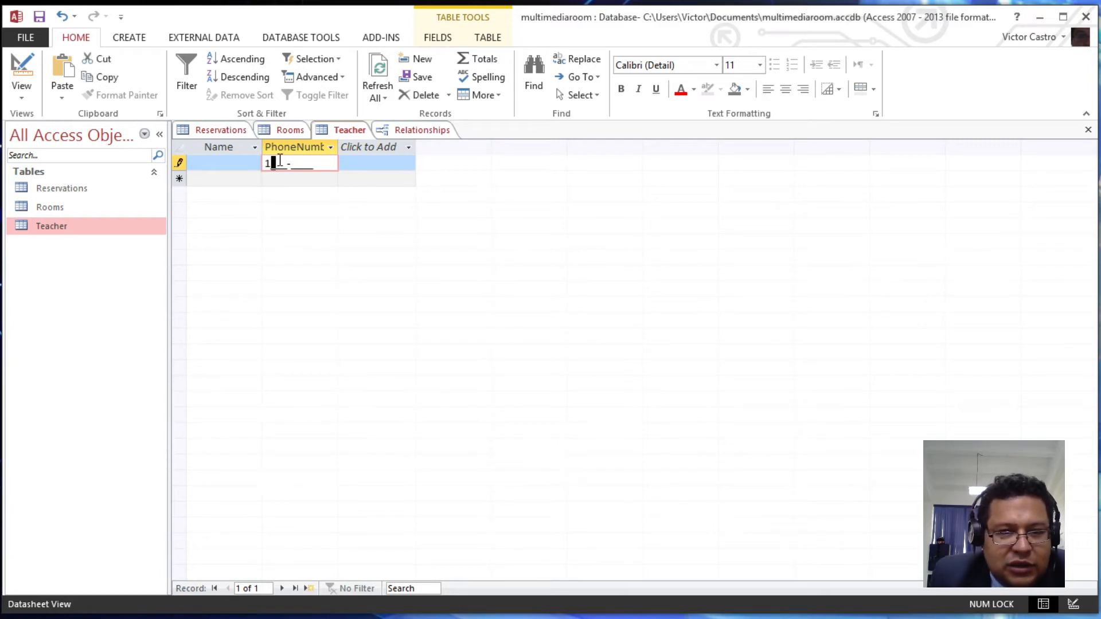
type("141-1414")
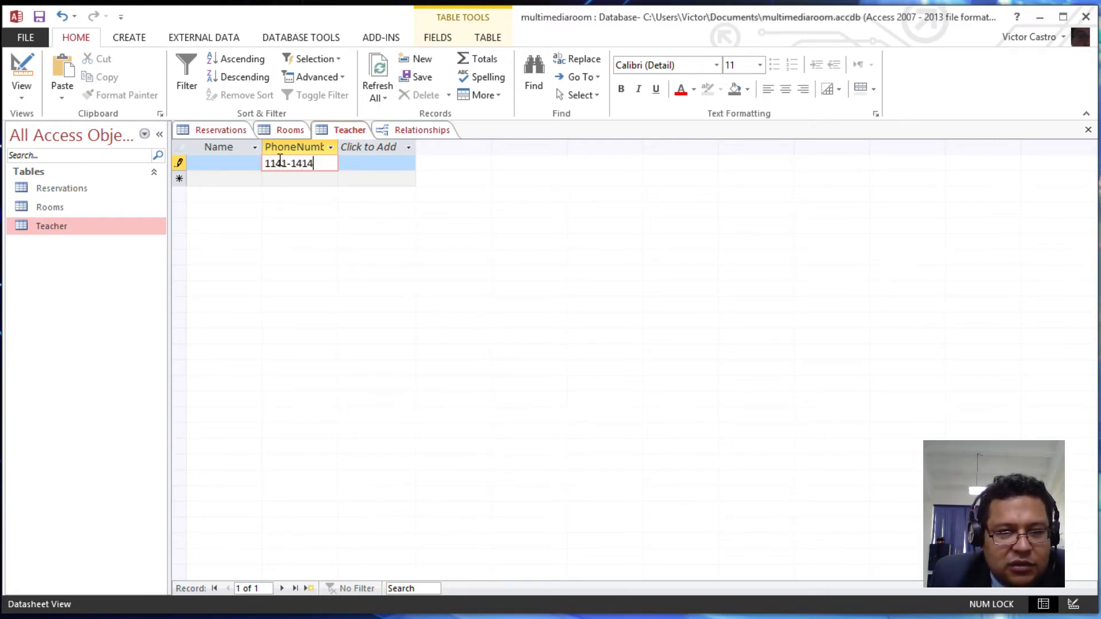
key("Escape")
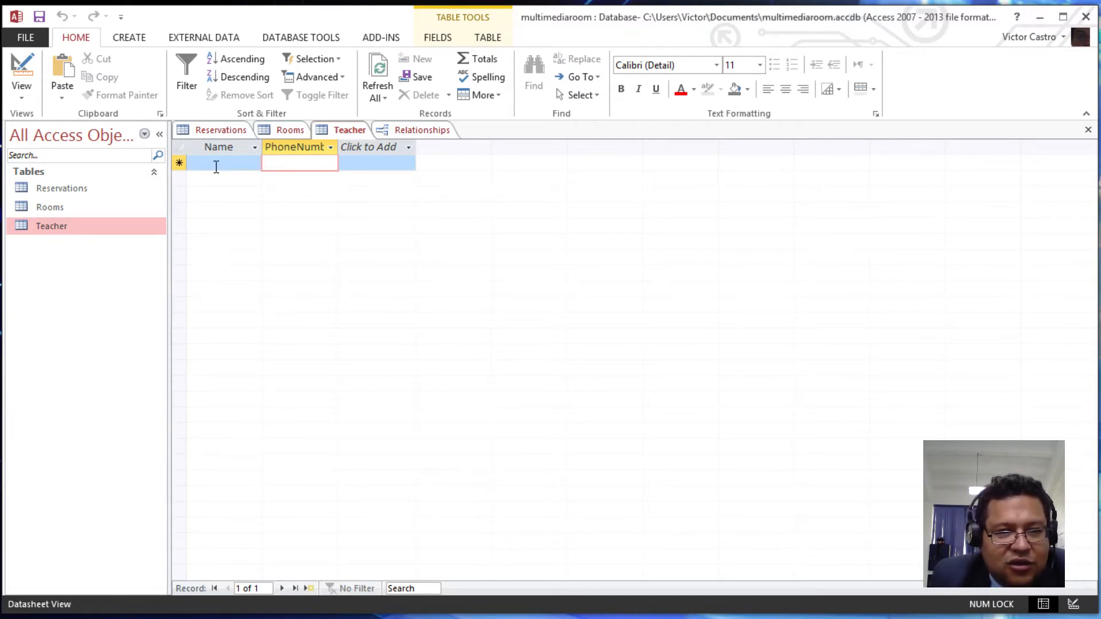
- Add a teacher record with the teacher's name and a phone number, and save it
left_click(216, 167)
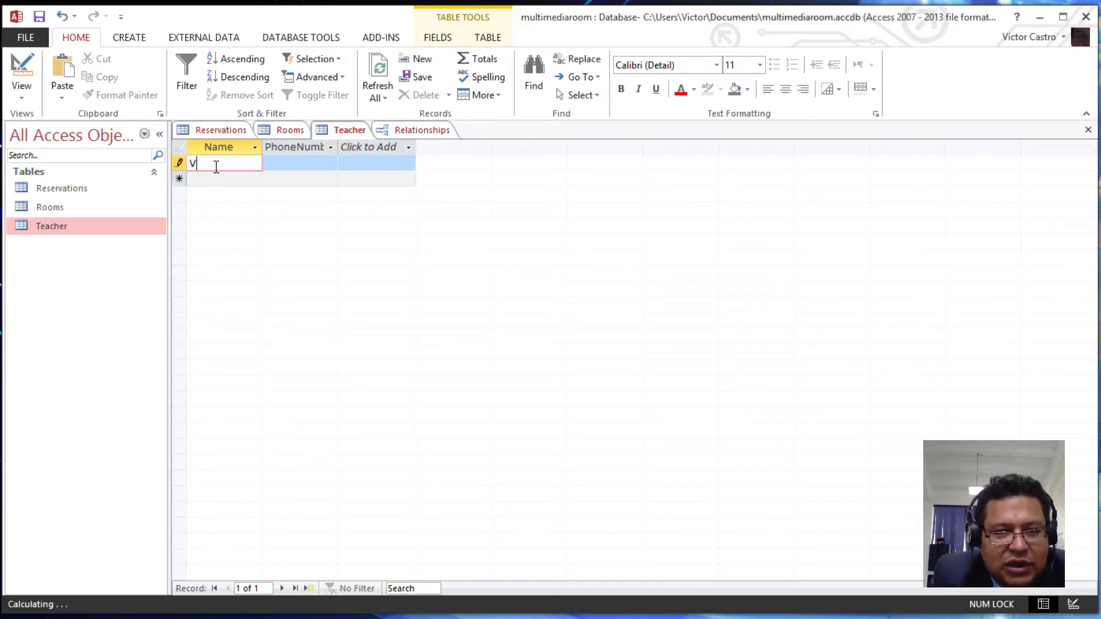
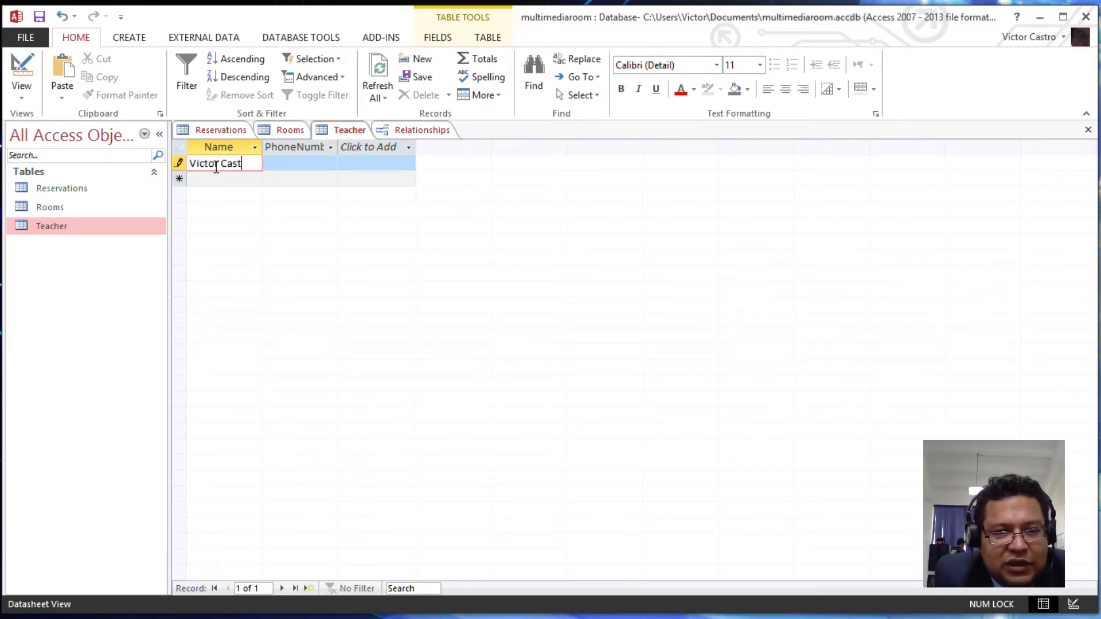
key("Tab")
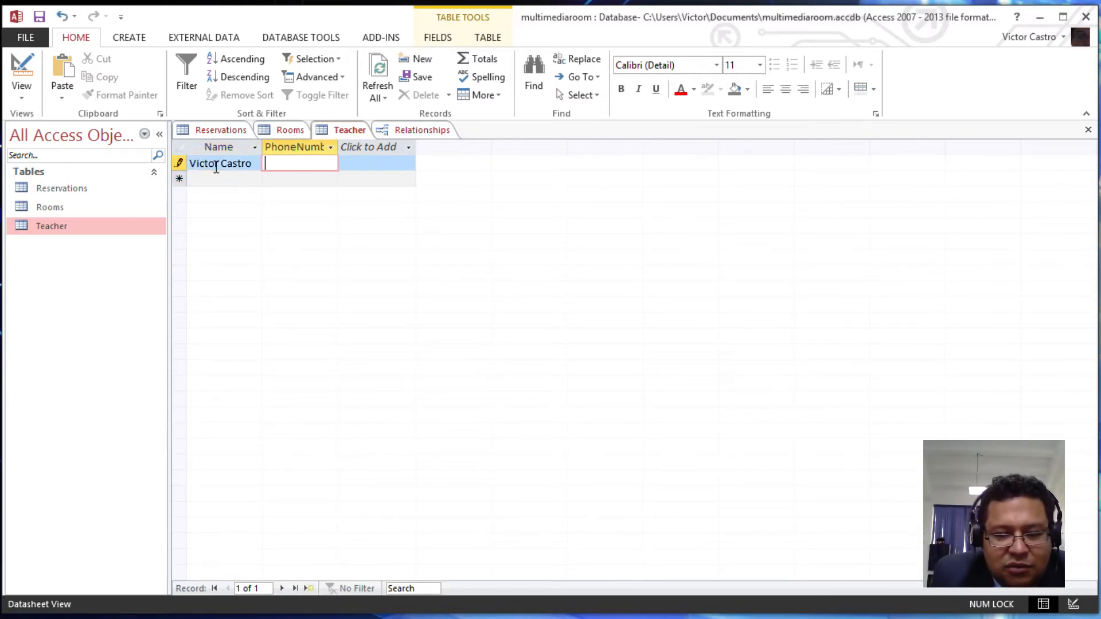
type("521")
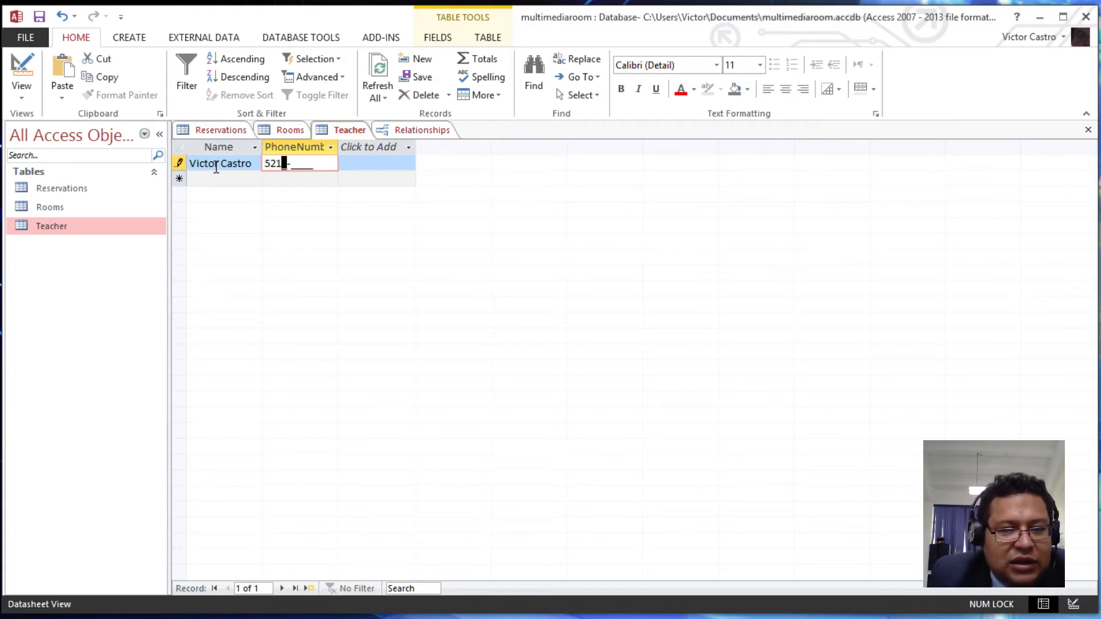
type("1-458")
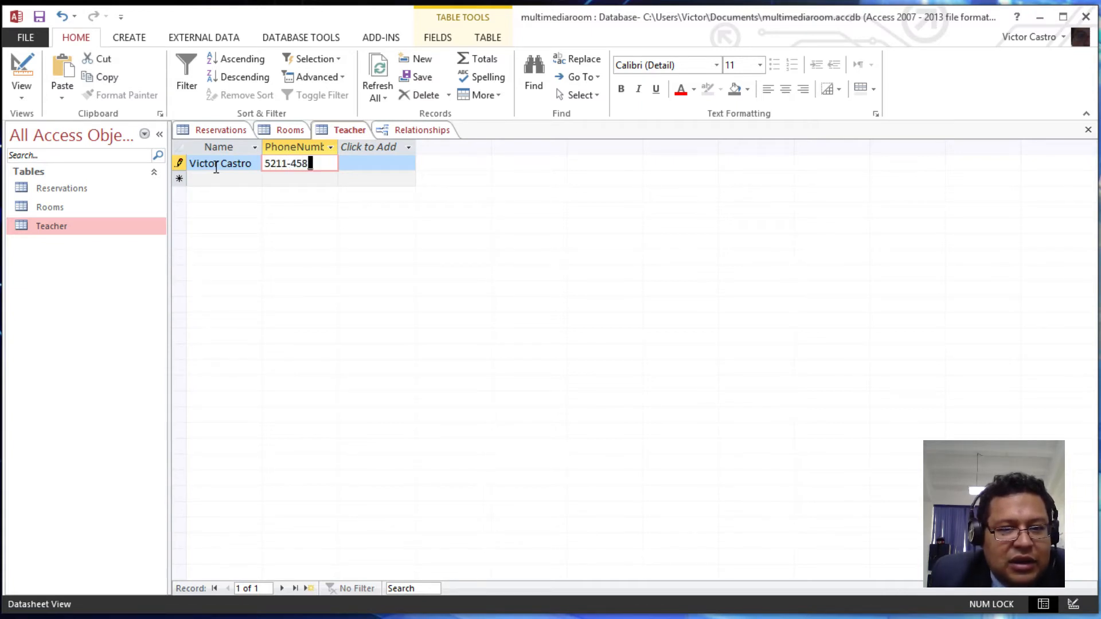
type("6")
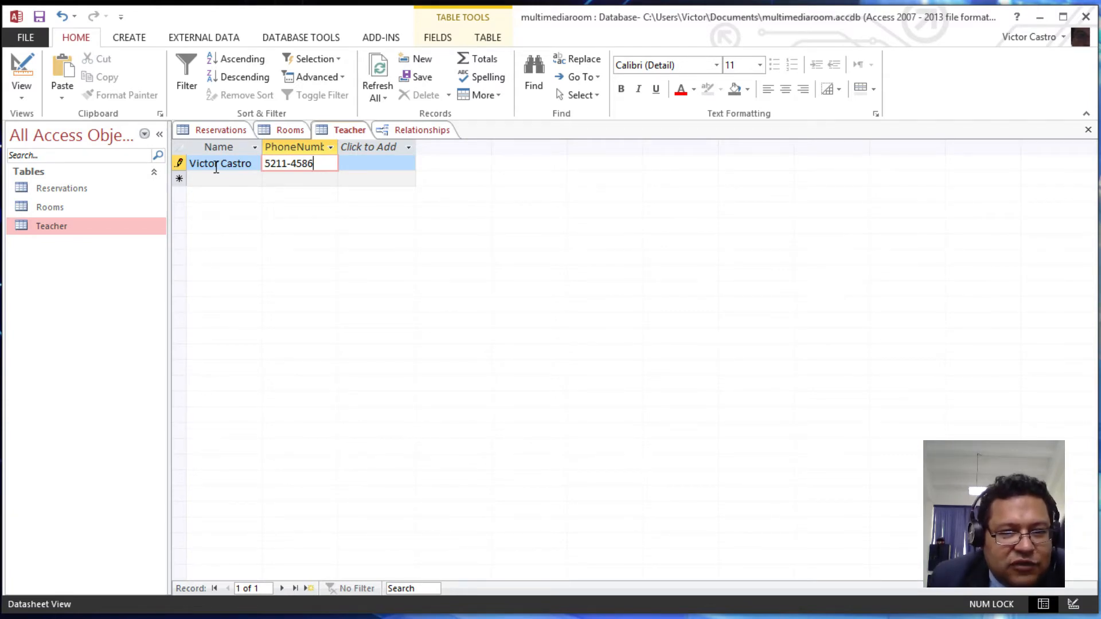
key("ctrl+s")
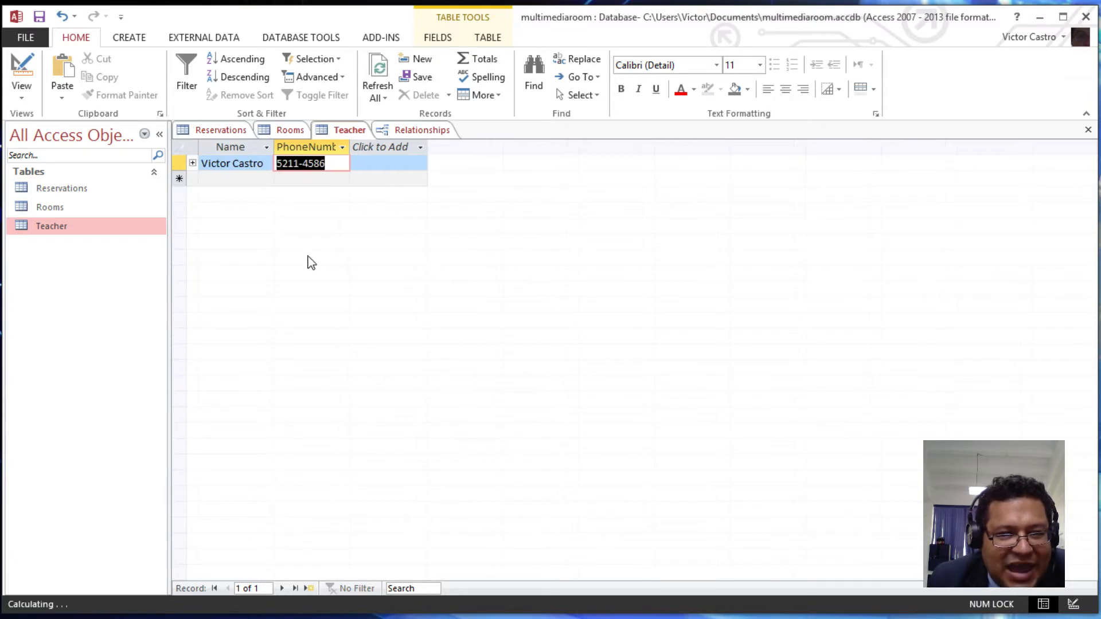
- Try twice to delete the teacher record, dismissing the error that Reservations is open
left_click(342, 162)
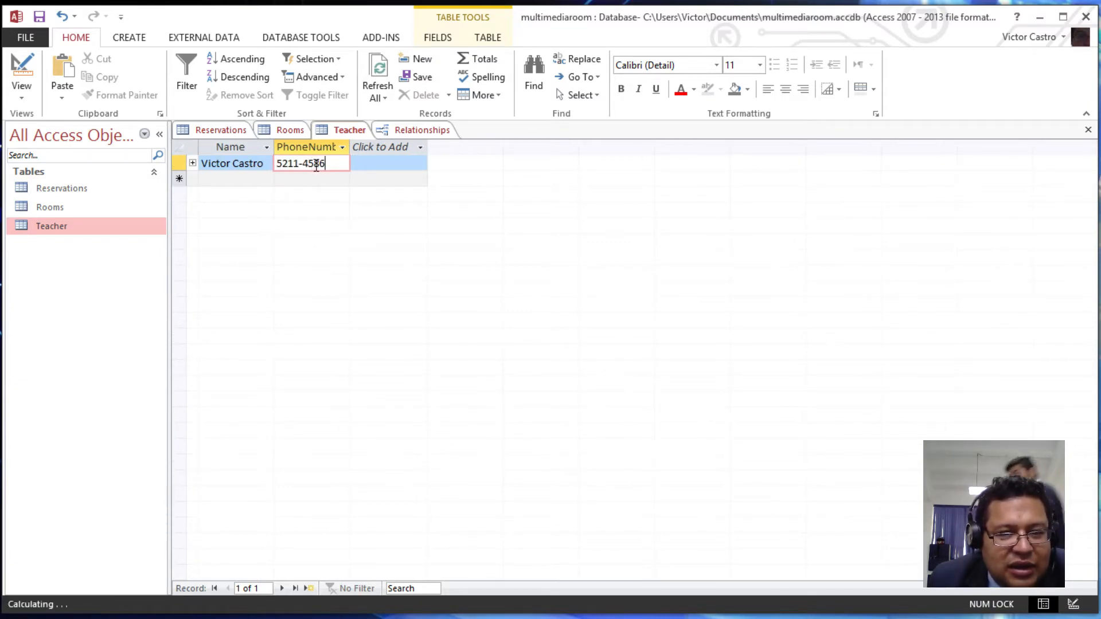
left_click(222, 131)
left_click(345, 132)
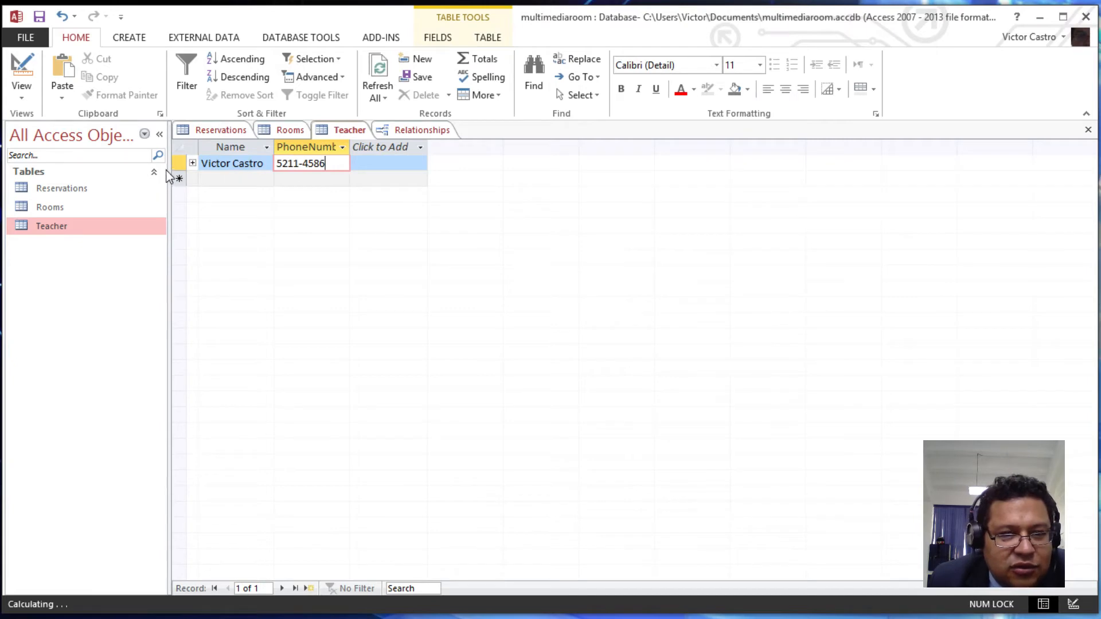
left_click(179, 166)
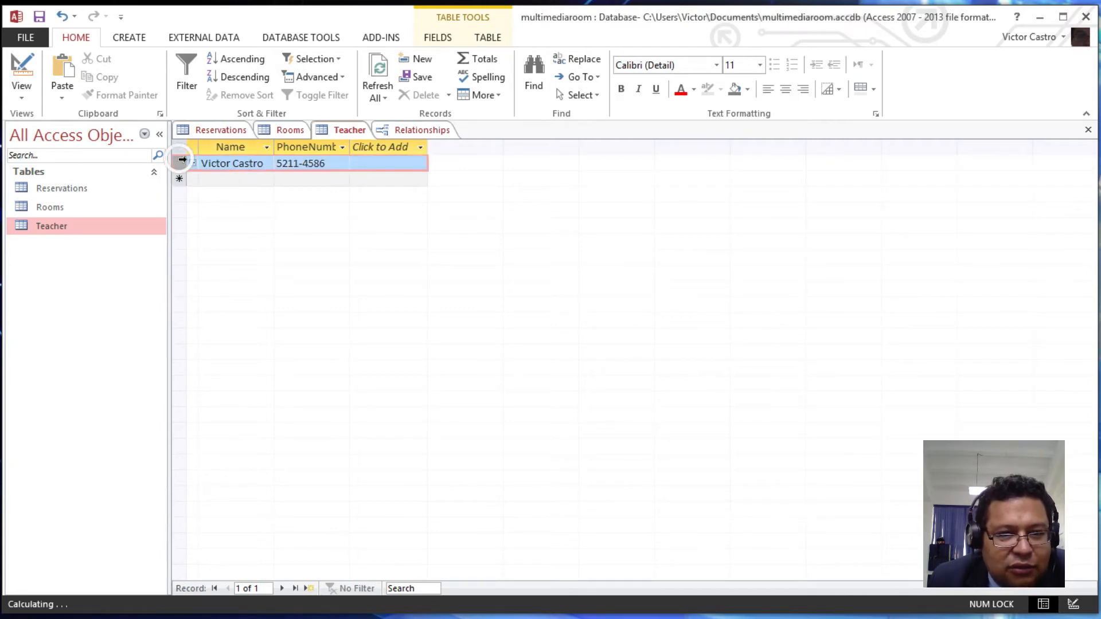
right_click(182, 167)
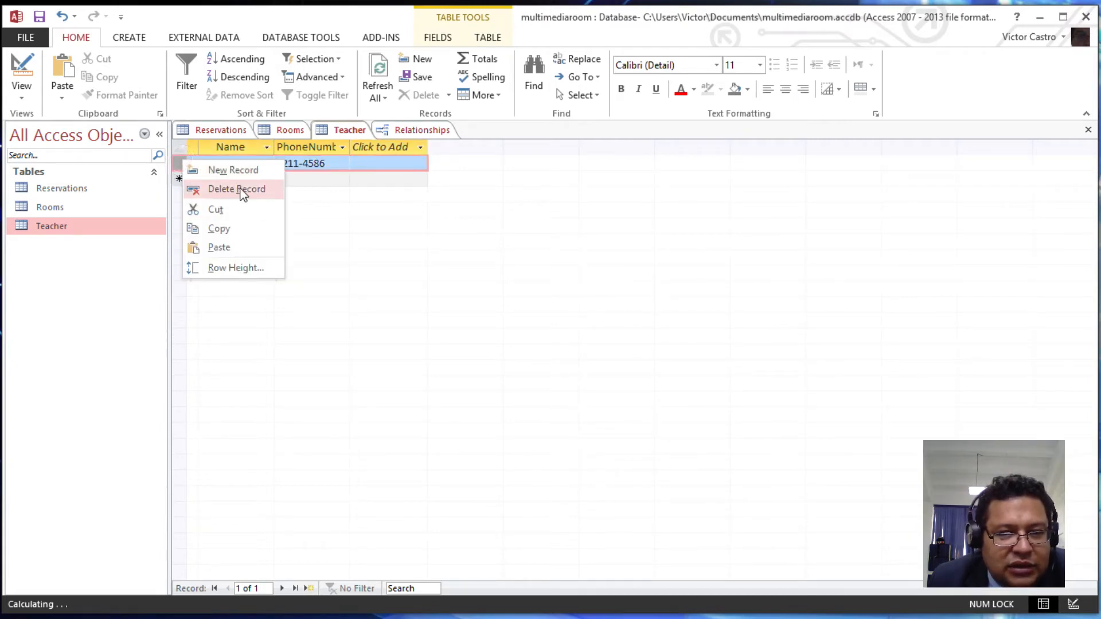
left_click(242, 190)
left_click(627, 360)
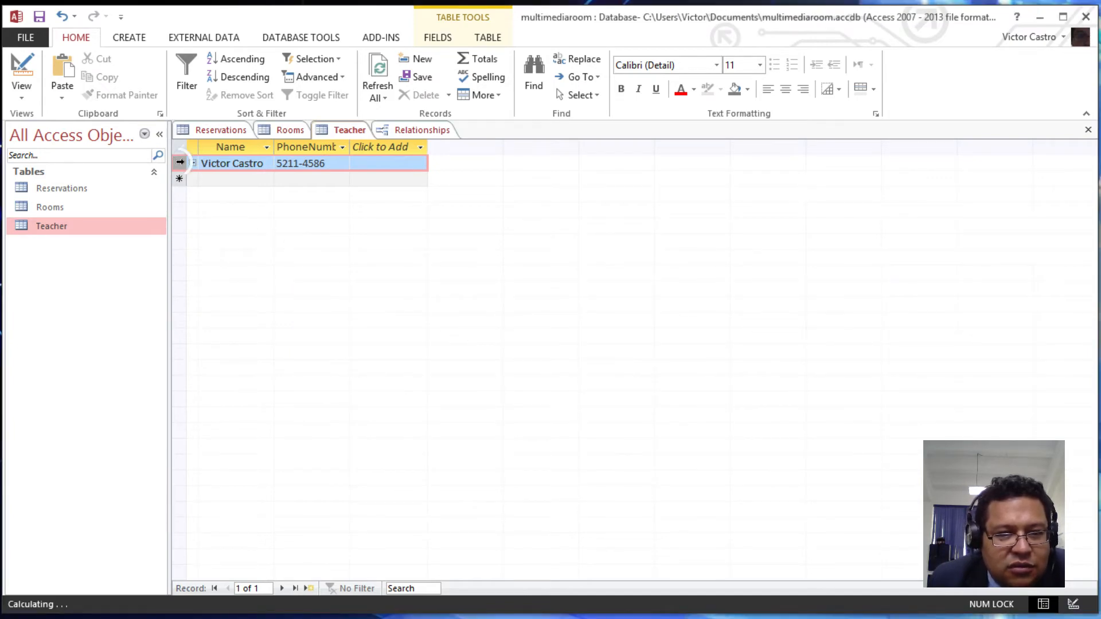
right_click(179, 162)
left_click(233, 190)
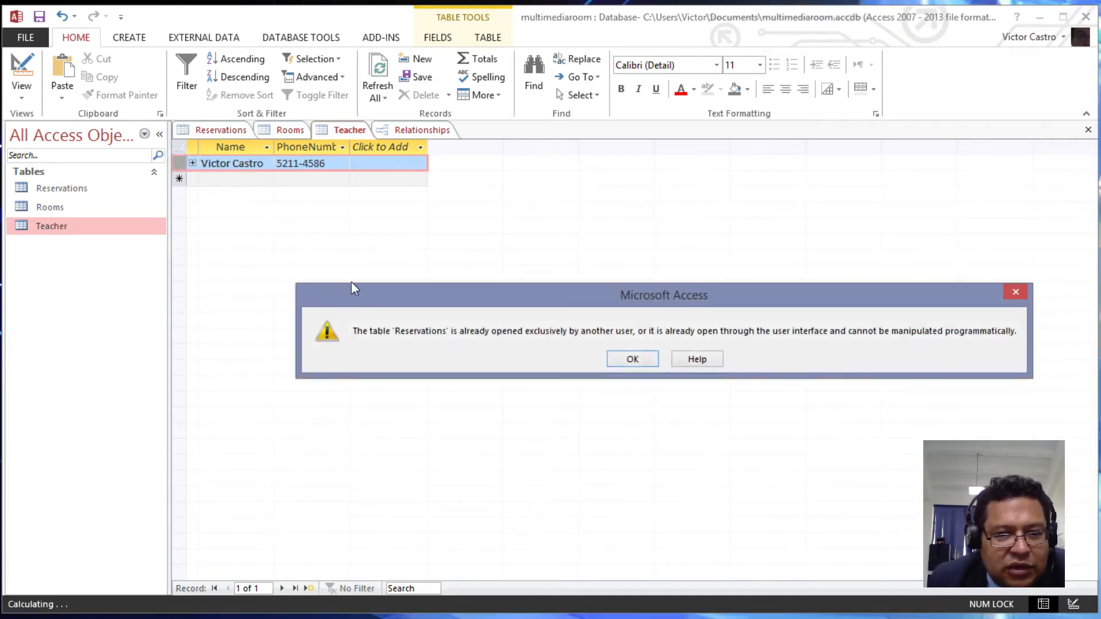
left_click(629, 360)
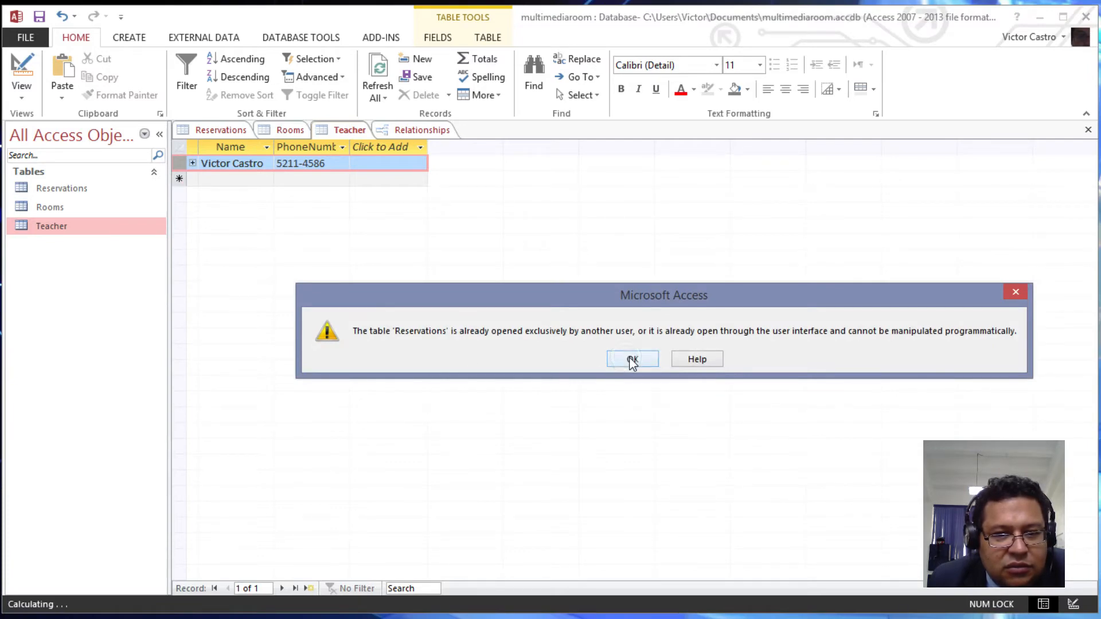
- Close the Relationships, Rooms and Reservations tabs, answering the layout save prompt
left_click(401, 132)
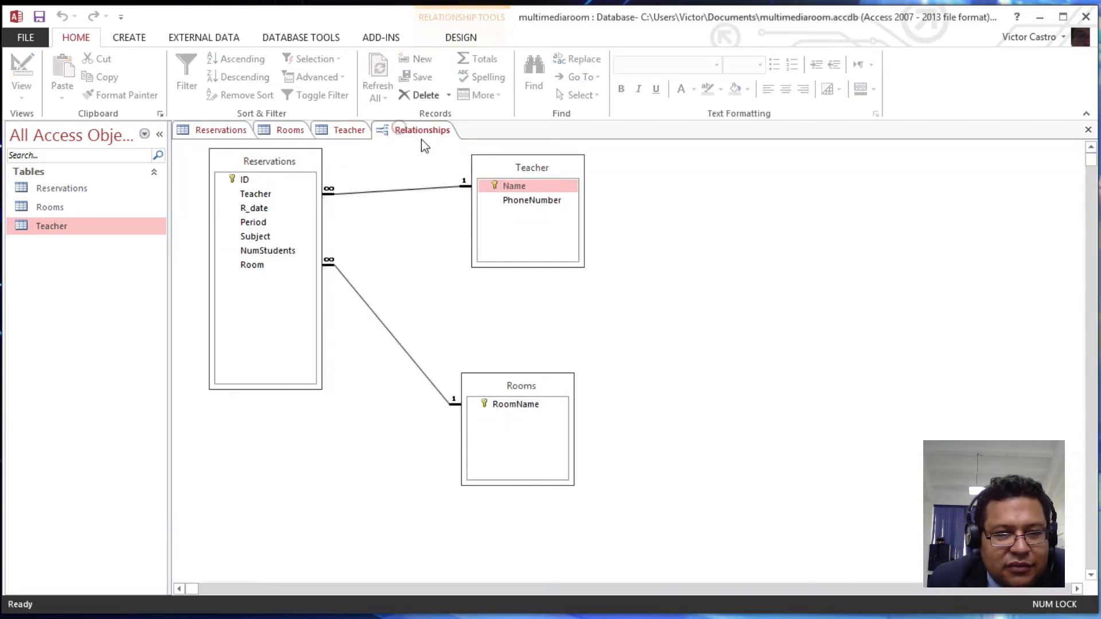
right_click(424, 134)
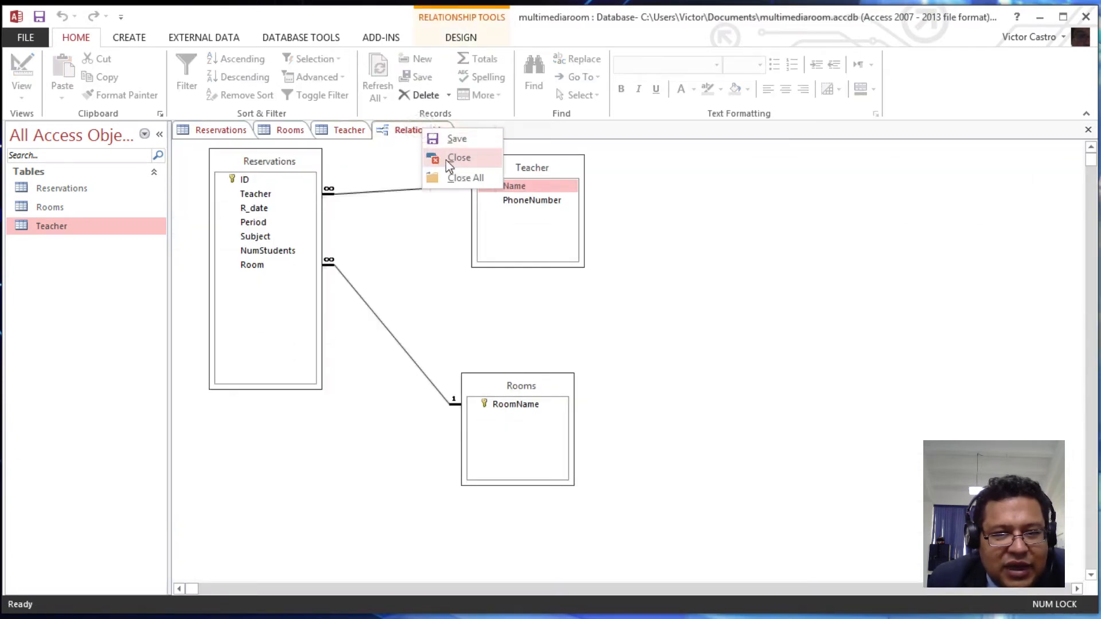
left_click(446, 158)
left_click(602, 365)
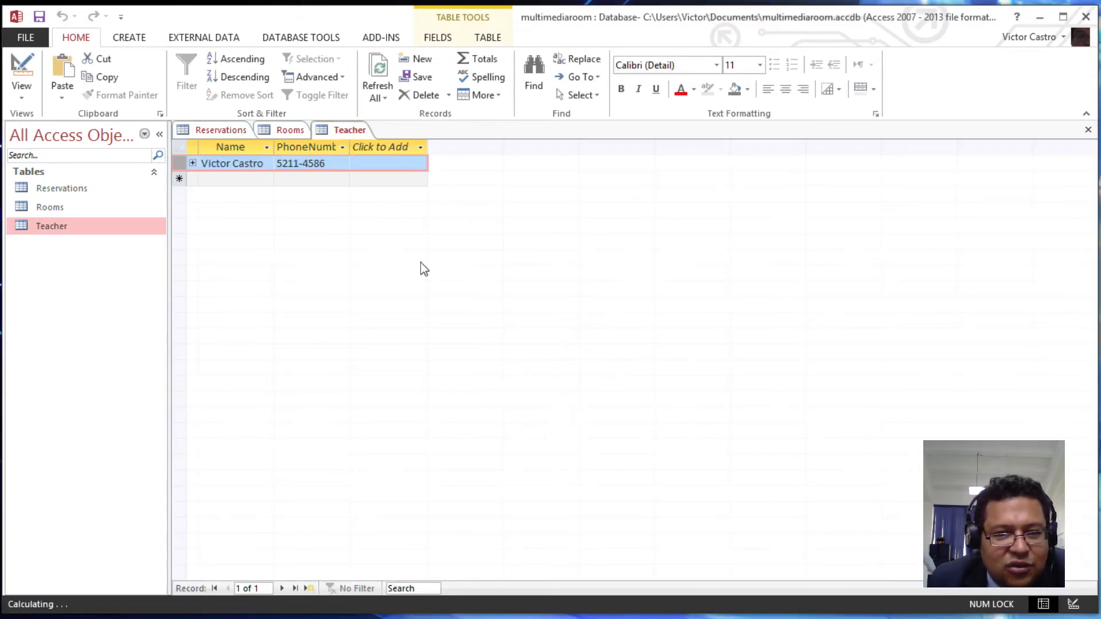
right_click(286, 135)
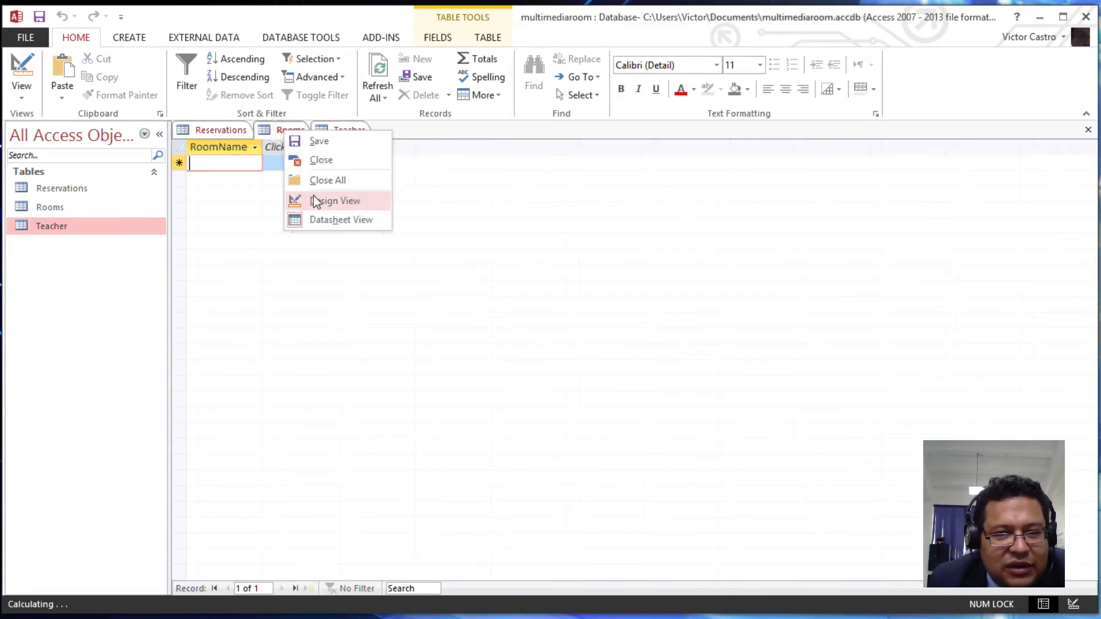
left_click(317, 160)
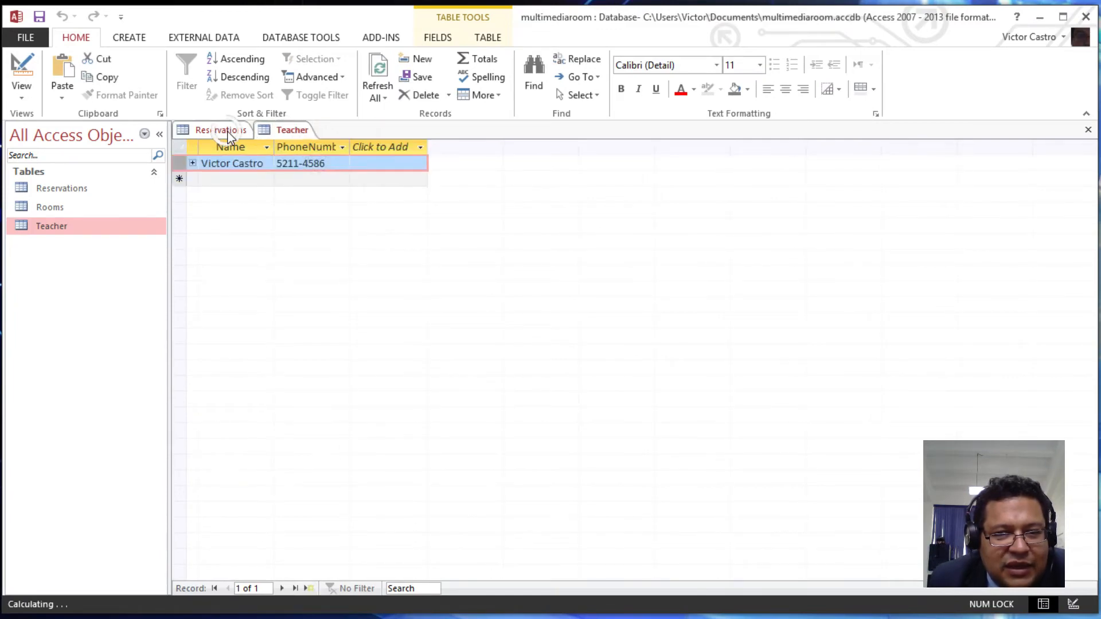
right_click(229, 133)
left_click(268, 162)
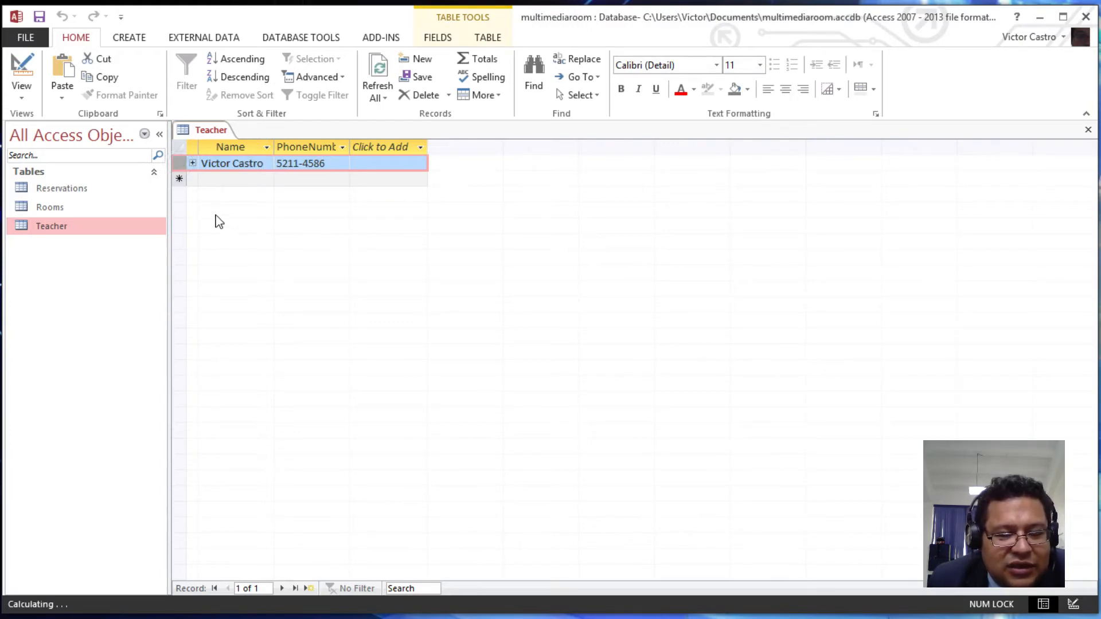
- Delete the saved teacher record, leaving an empty new row
right_click(179, 162)
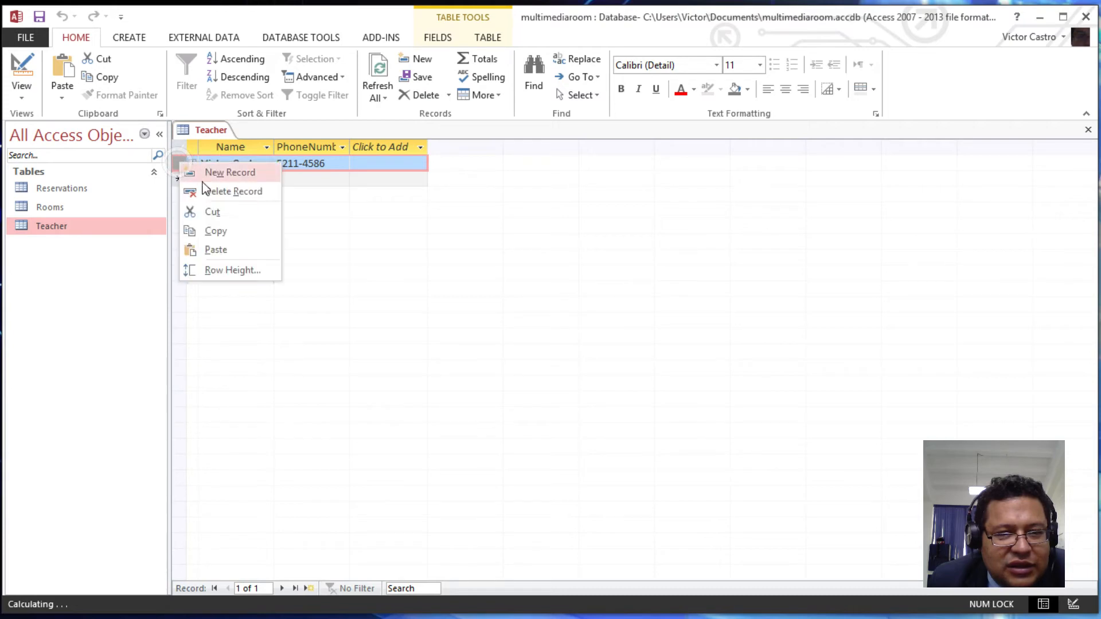
left_click(221, 189)
left_click(623, 366)
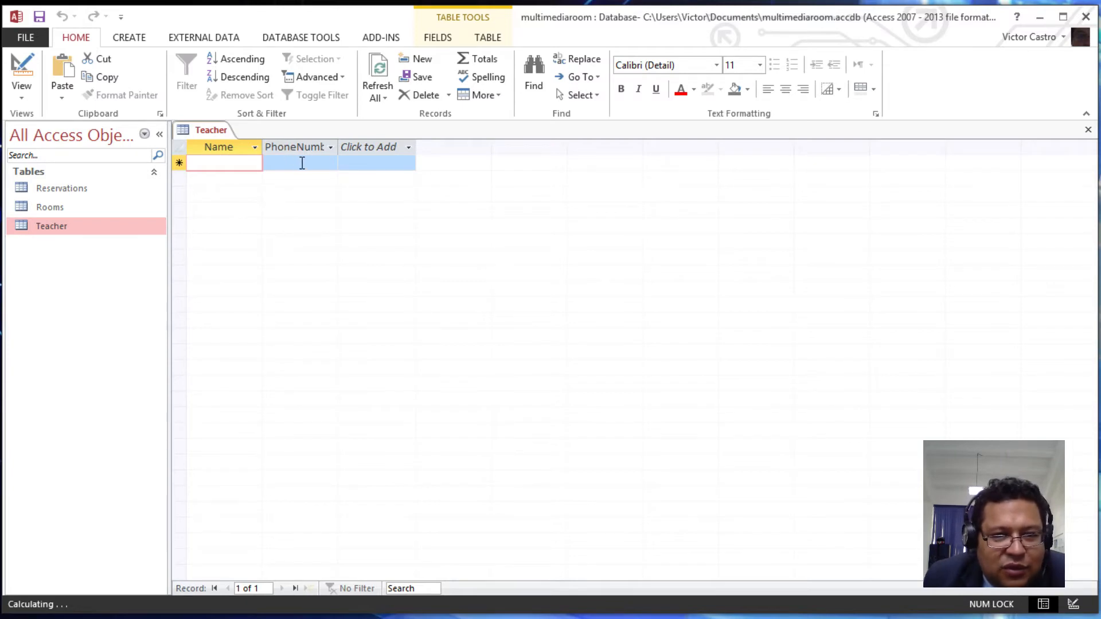
left_click(292, 164)
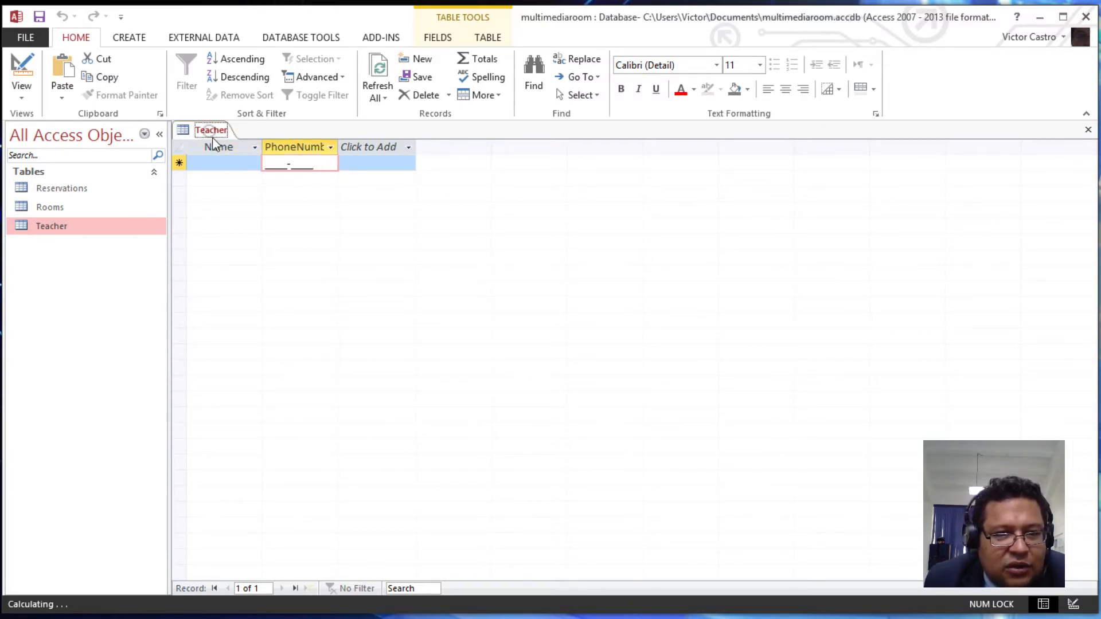
left_click(230, 167)
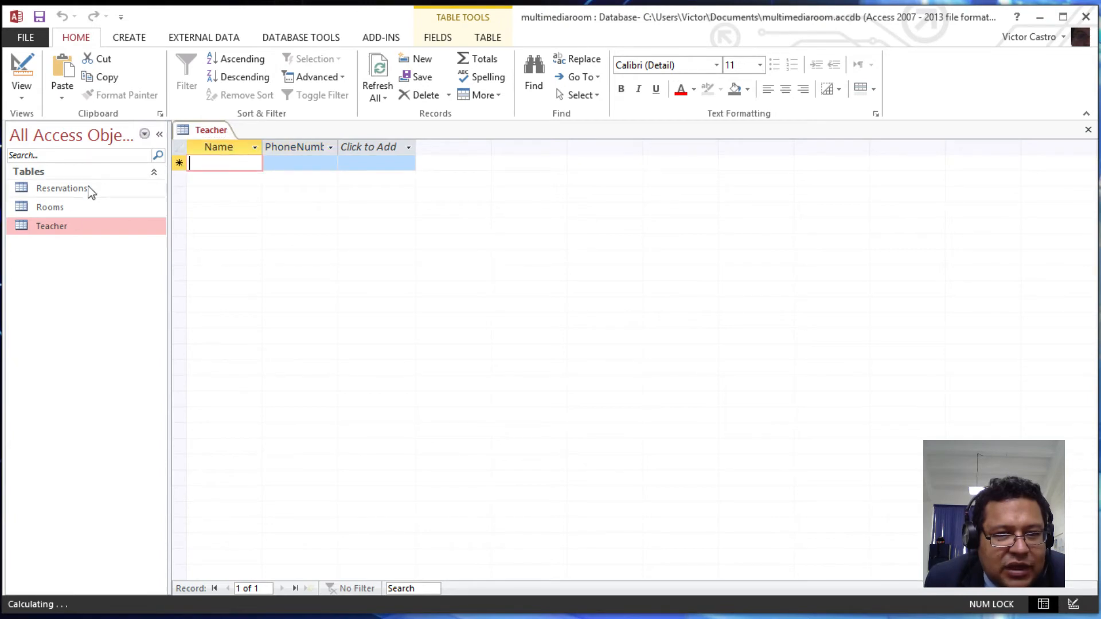
- Open the Reservations datasheet and check its Teacher drop-down choices
left_click(65, 210)
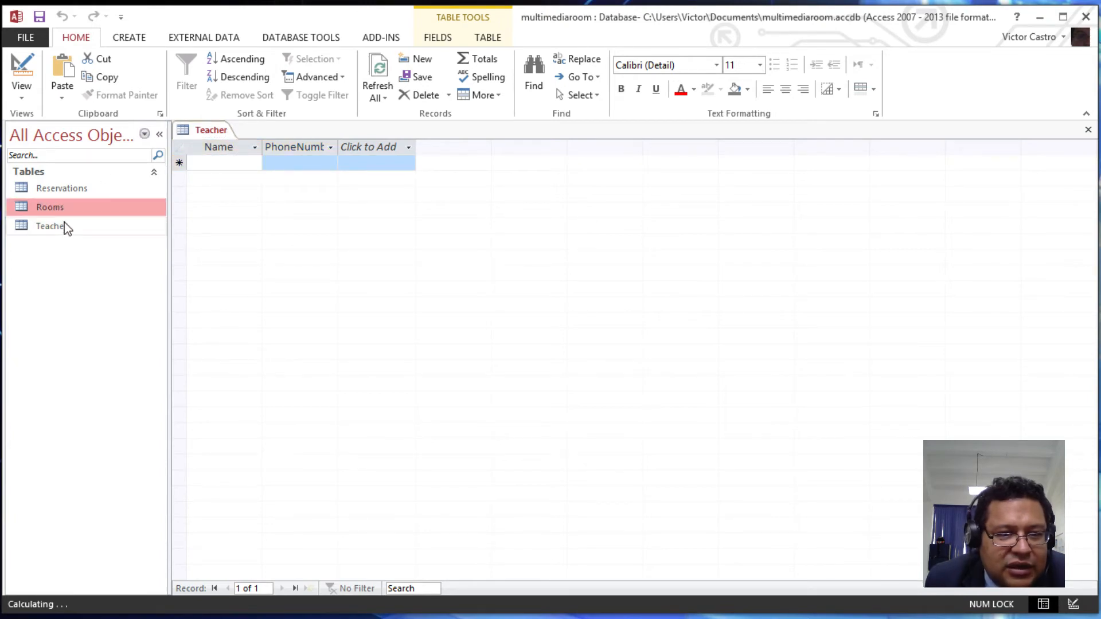
double_click(75, 189)
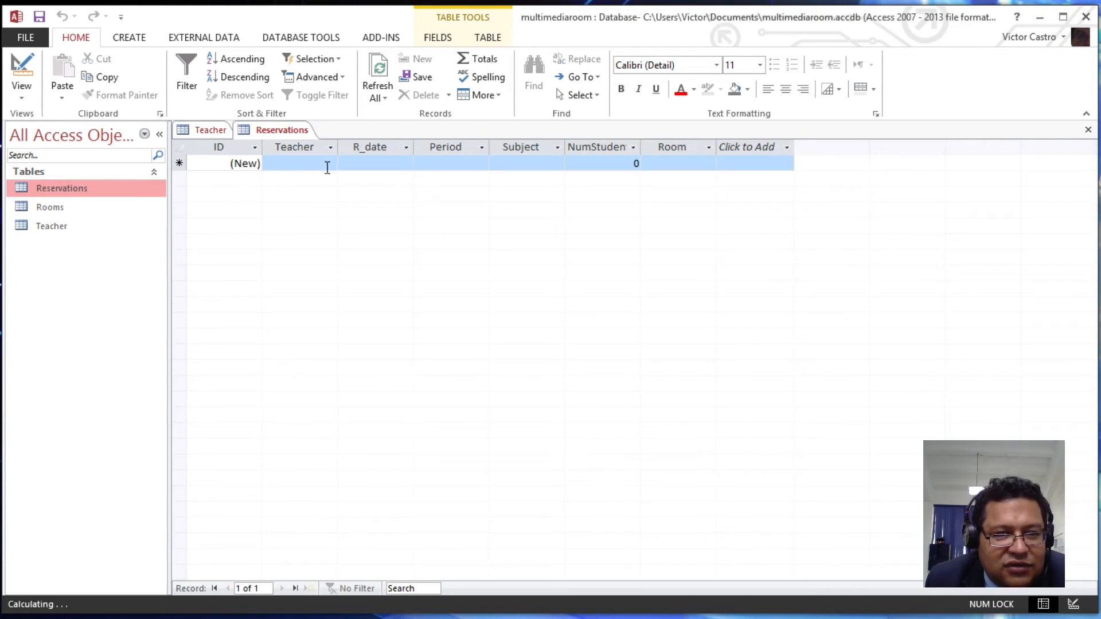
left_click(330, 165)
left_click(331, 165)
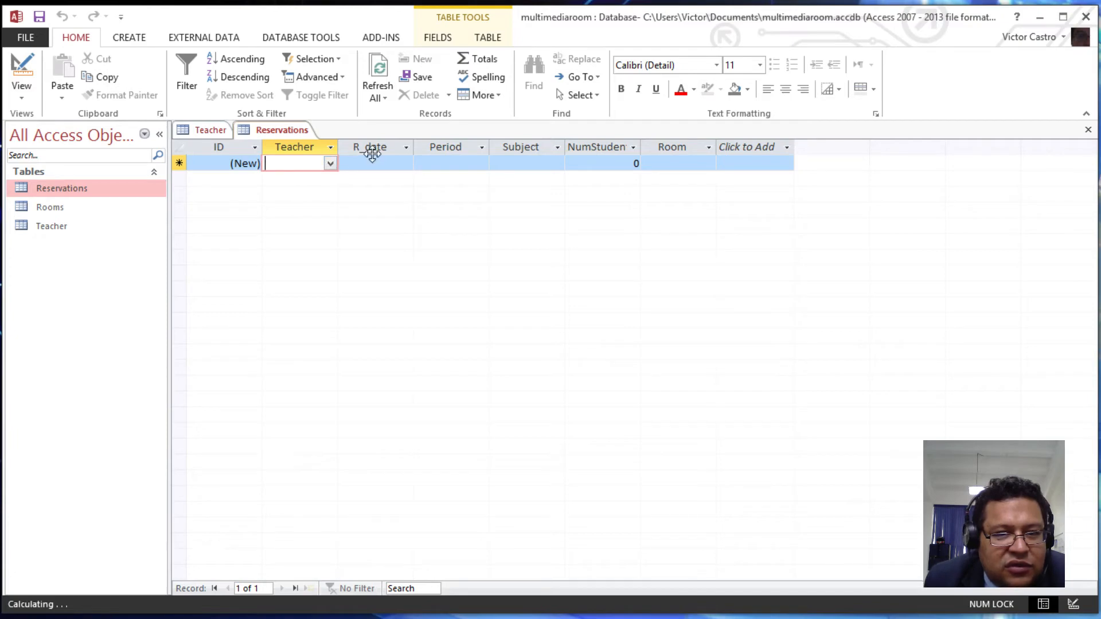
- Close the Teacher table and switch Reservations to Design view
left_click(212, 129)
right_click(213, 131)
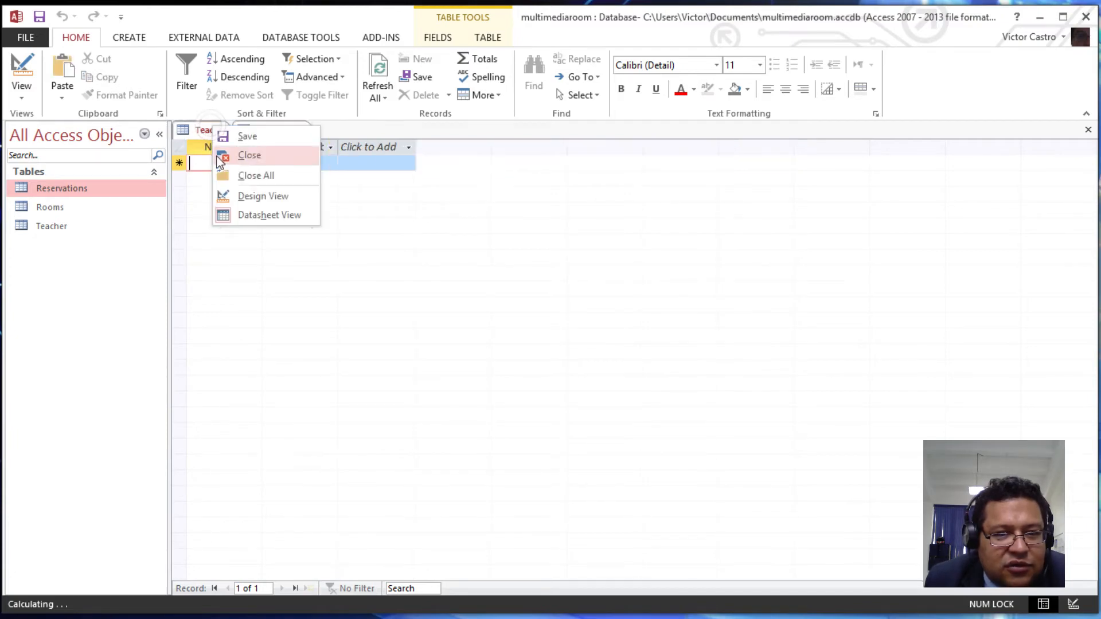
left_click(246, 156)
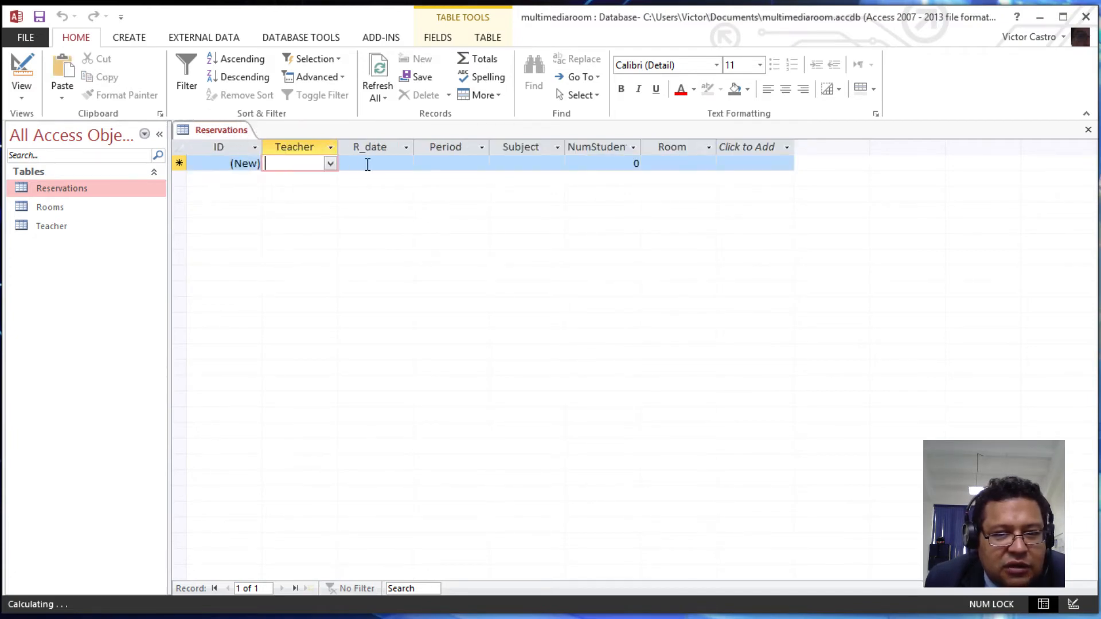
left_click(21, 68)
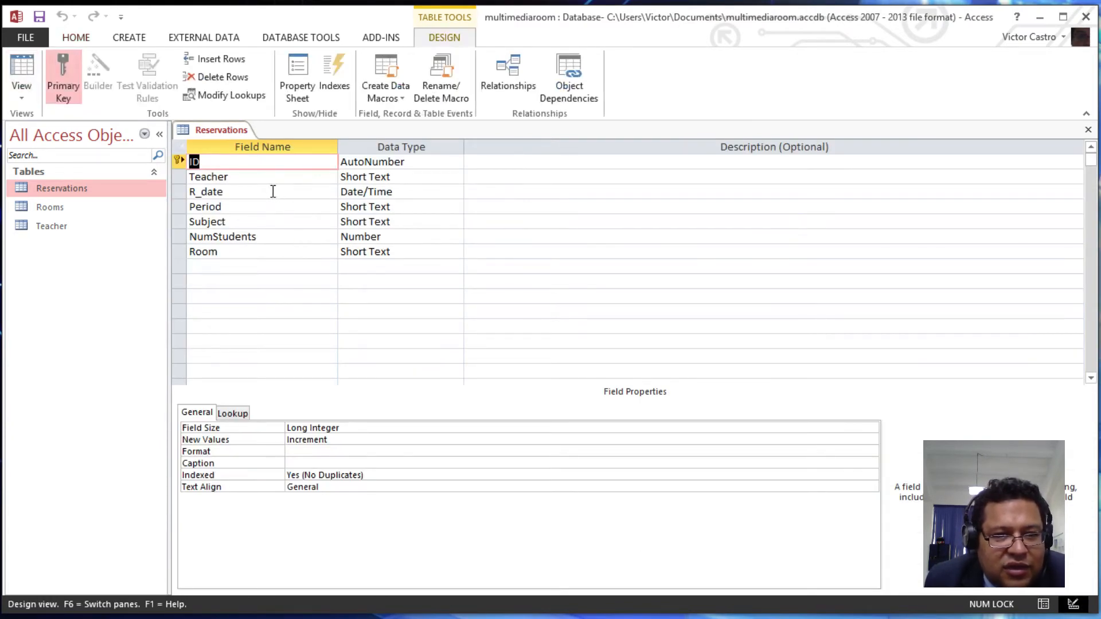
- Select the R_date field and delete its existing input mask
left_click(273, 192)
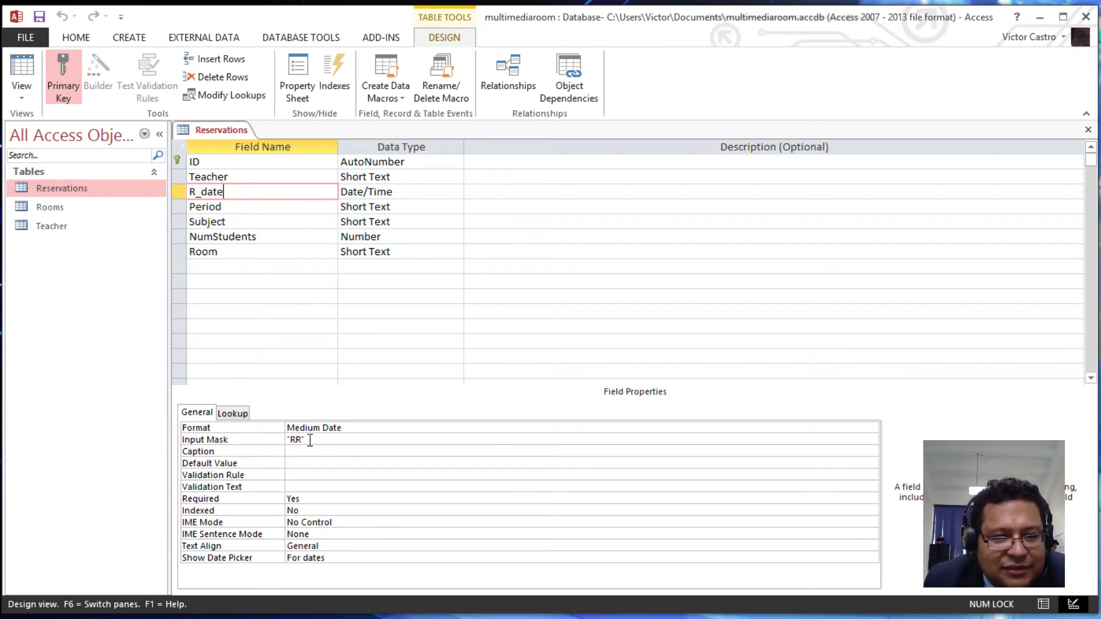
left_click_drag(317, 438, 256, 380)
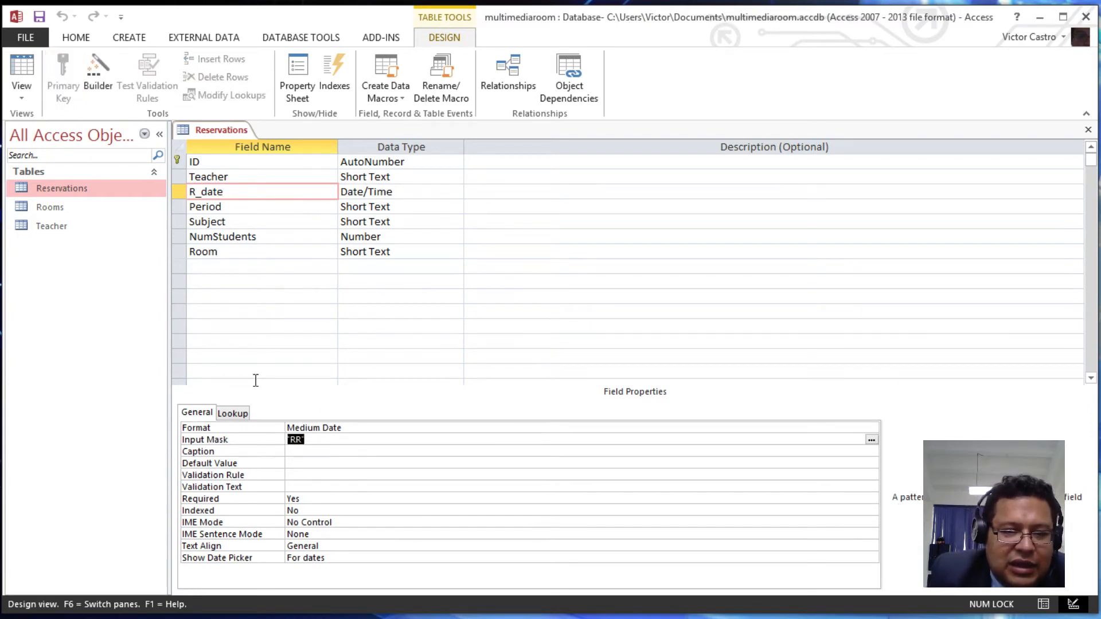
key("Delete")
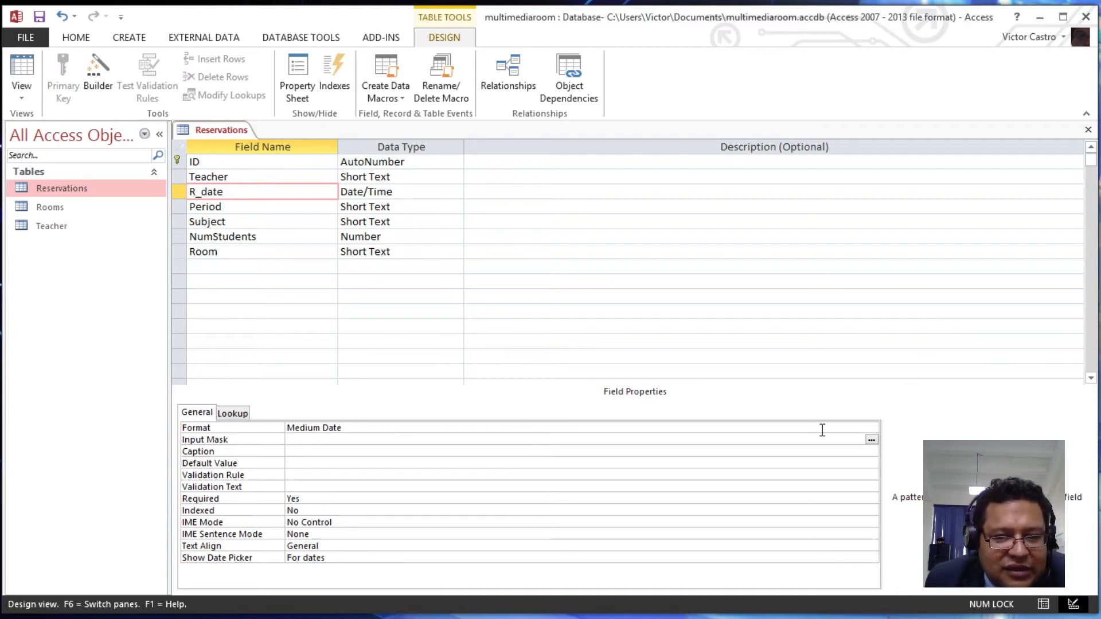
- Keep R_date's format as Medium Date and launch the Input Mask builder
left_click(814, 430)
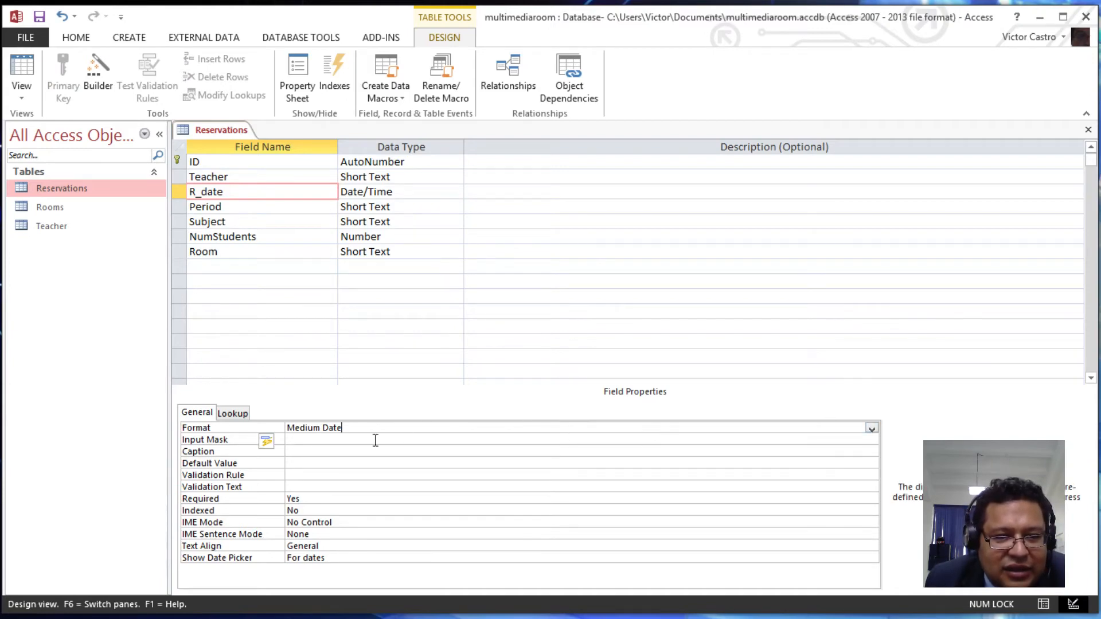
left_click(872, 429)
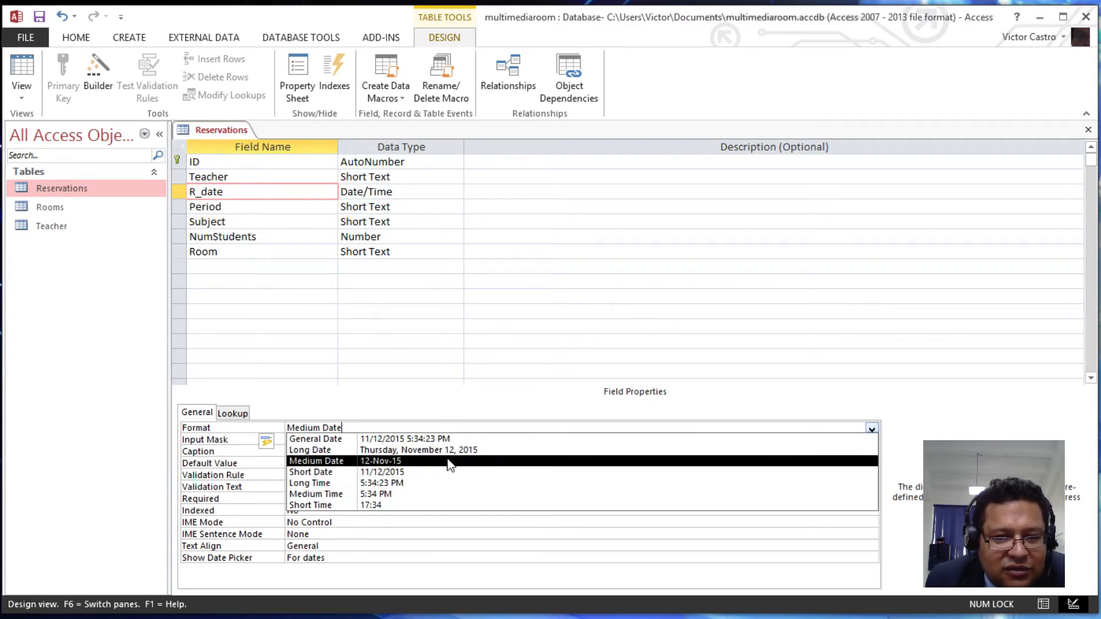
left_click(377, 461)
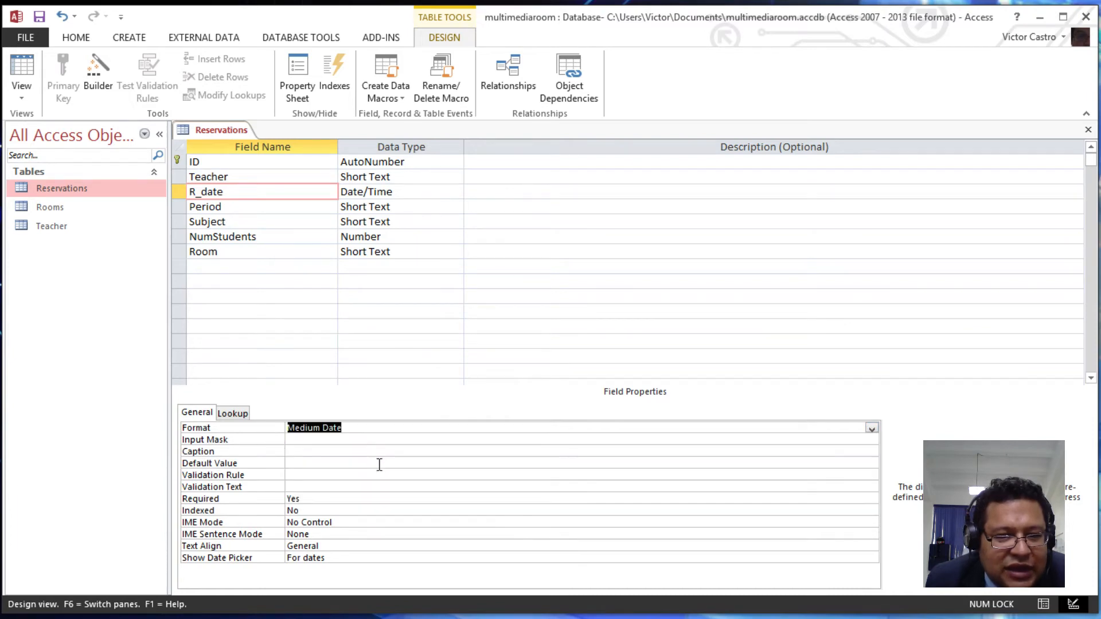
left_click(872, 429)
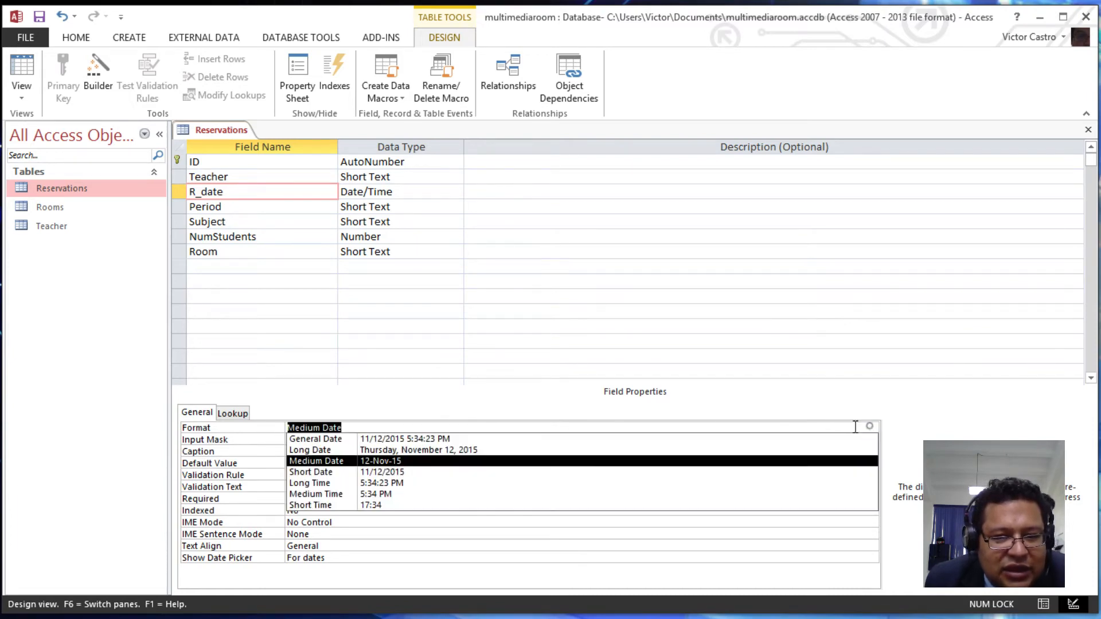
left_click(401, 462)
left_click(317, 441)
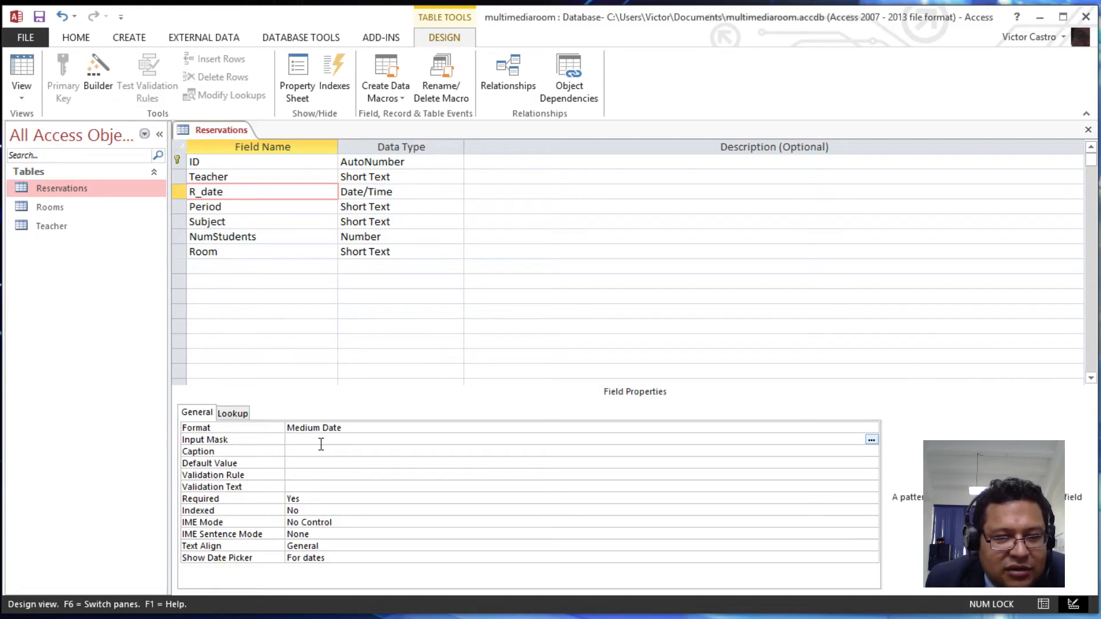
left_click(872, 440)
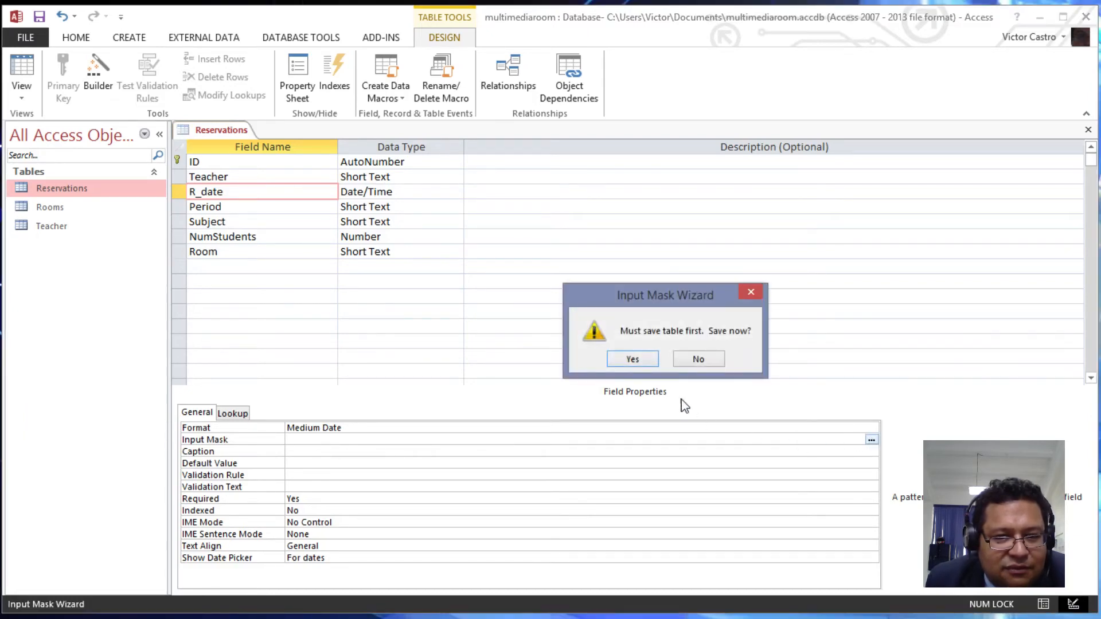
- Save the table and apply the wizard's Medium Date mask 00\->L<LL\-00;0;_ to R_date
left_click(633, 360)
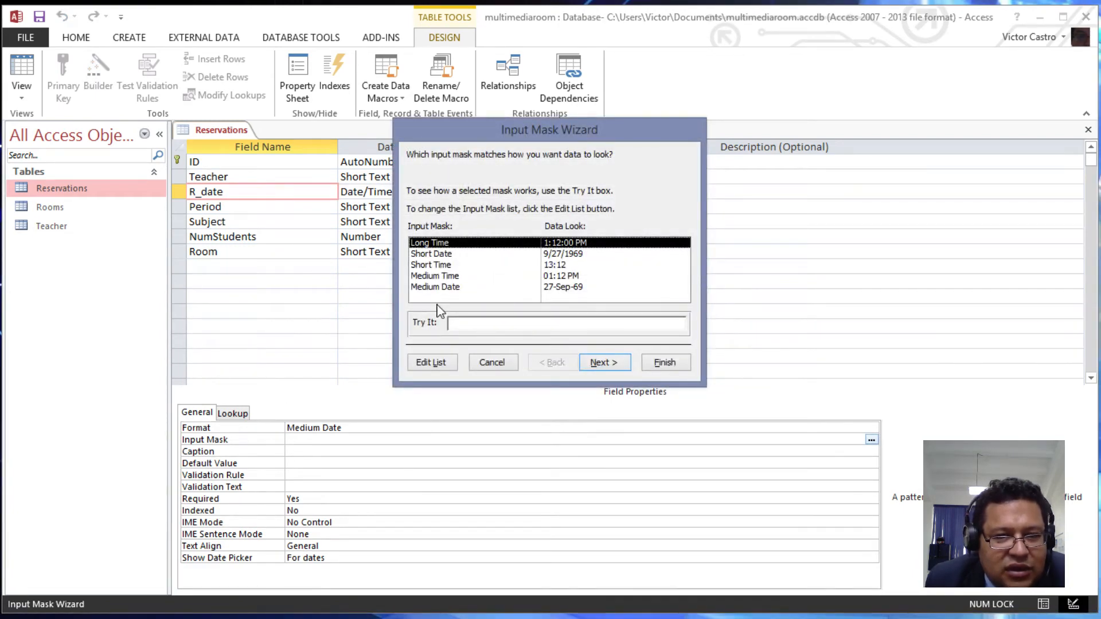
left_click(456, 288)
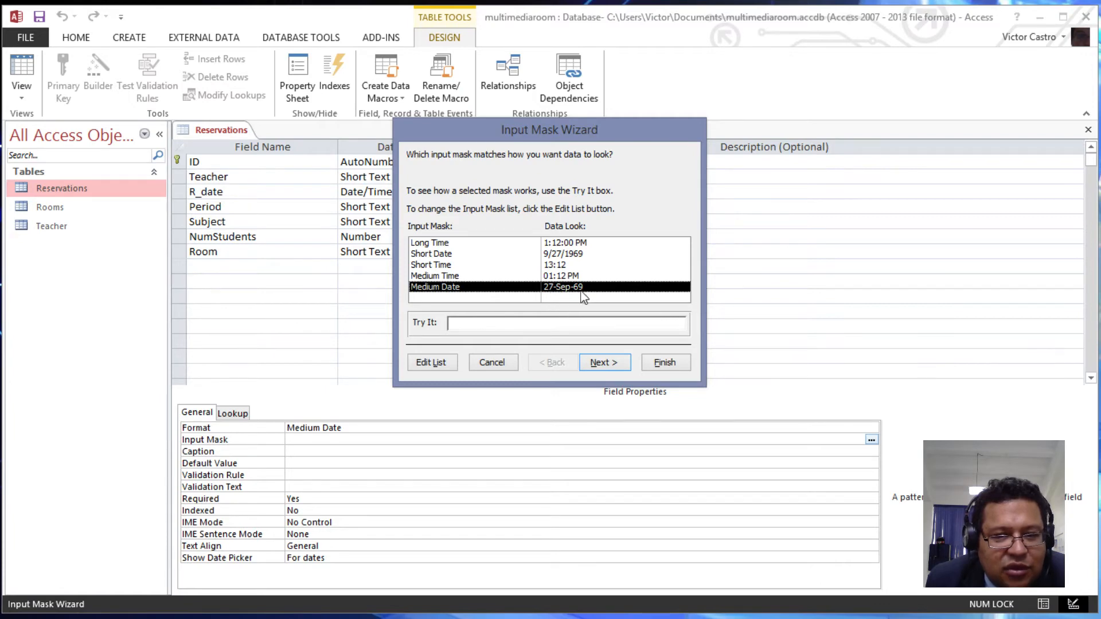
left_click(612, 363)
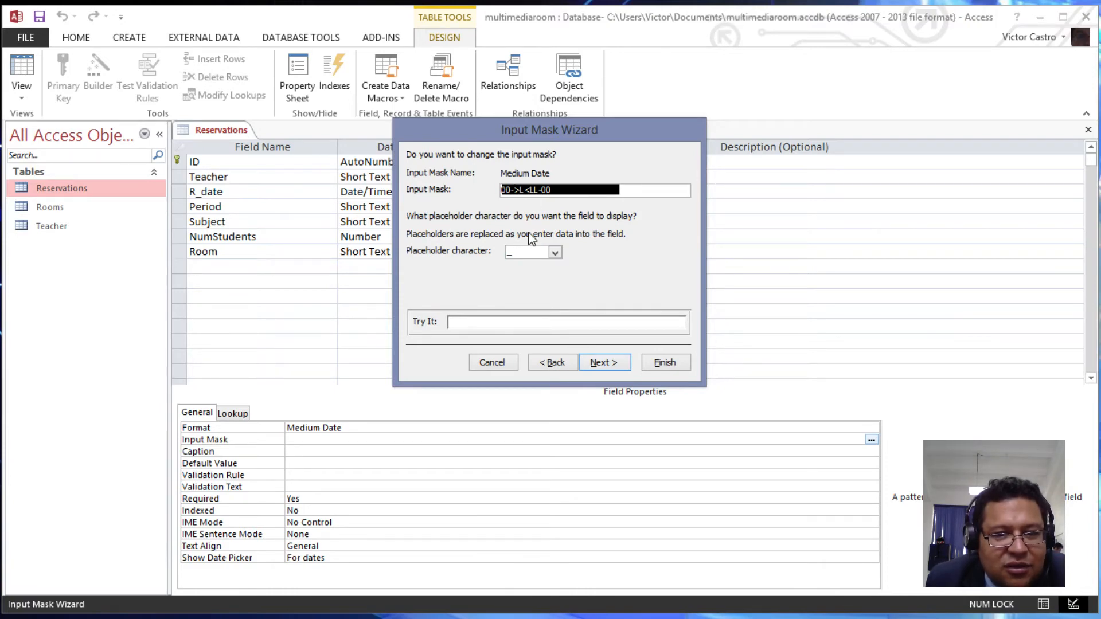
left_click(606, 364)
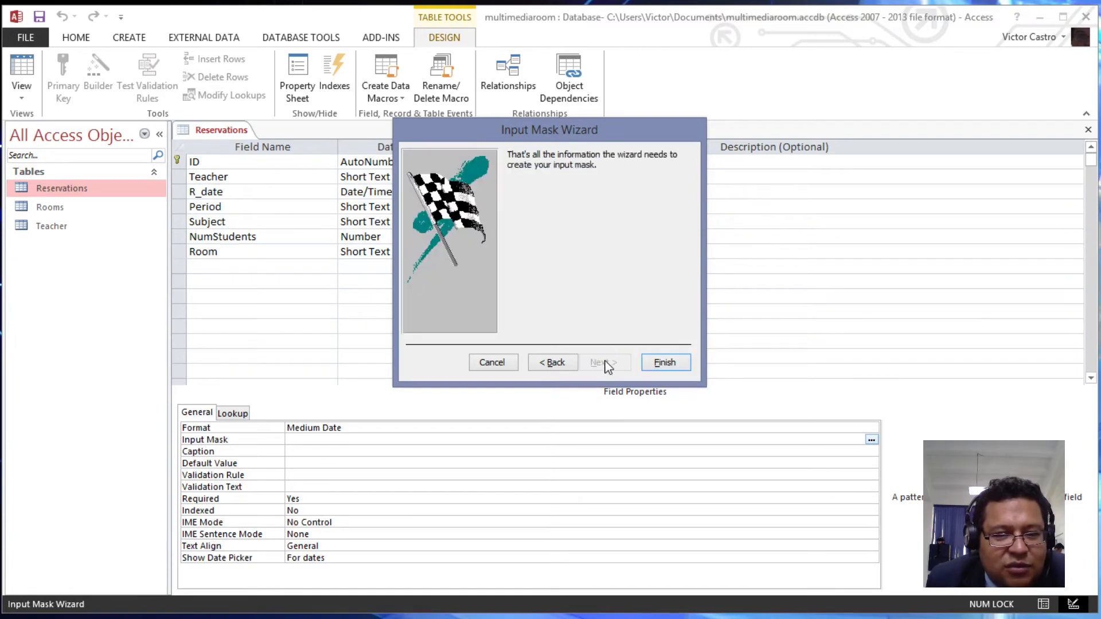
left_click(665, 363)
left_click(347, 439)
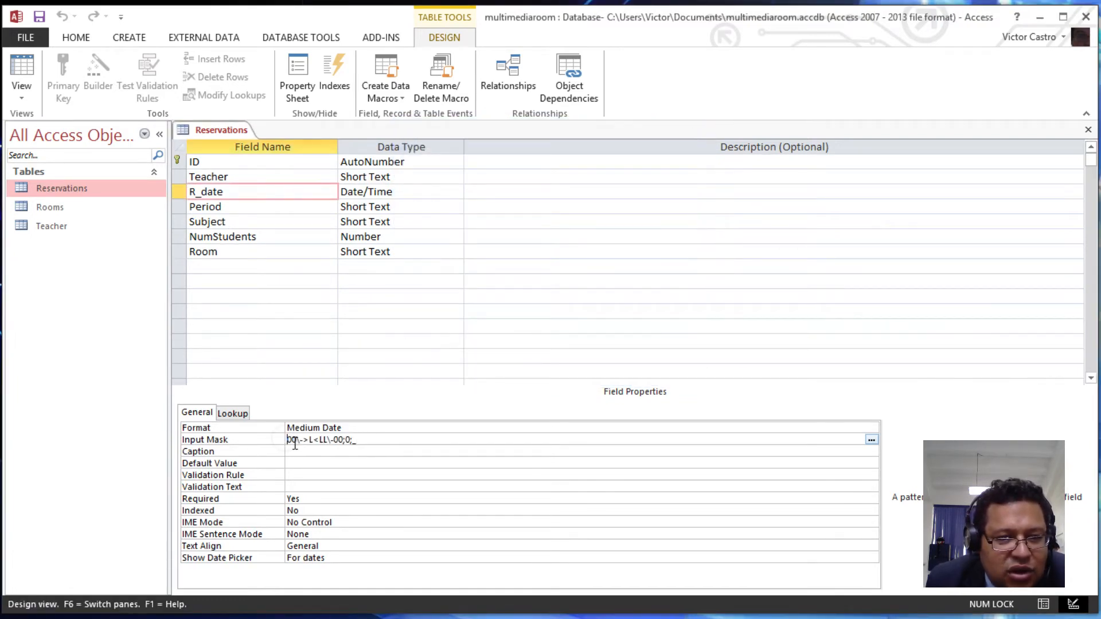
left_click(293, 440)
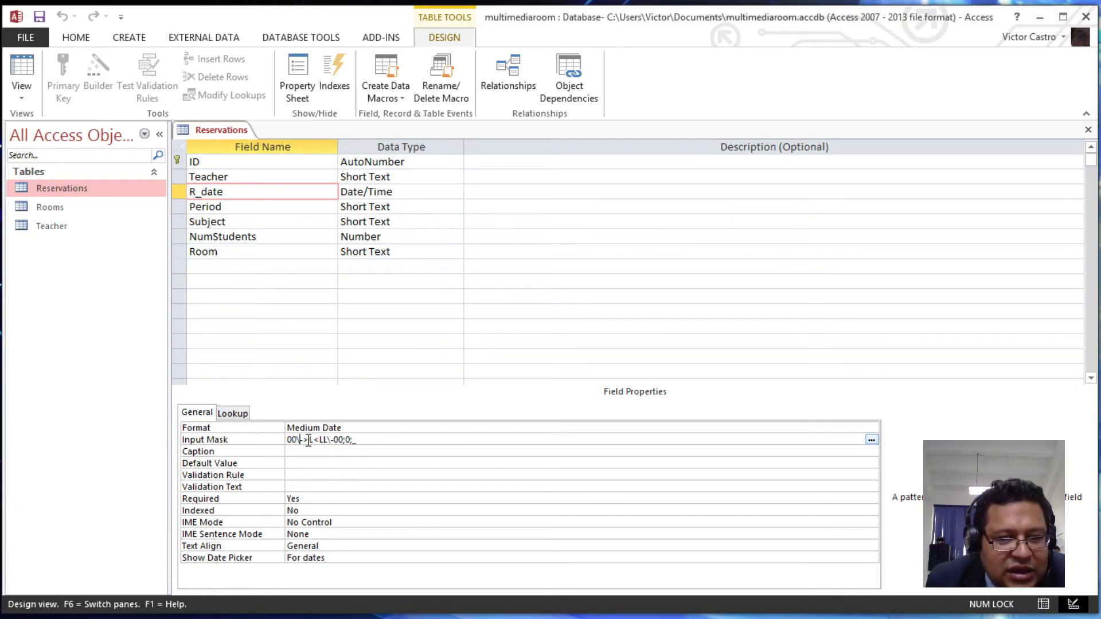
right_click(309, 439)
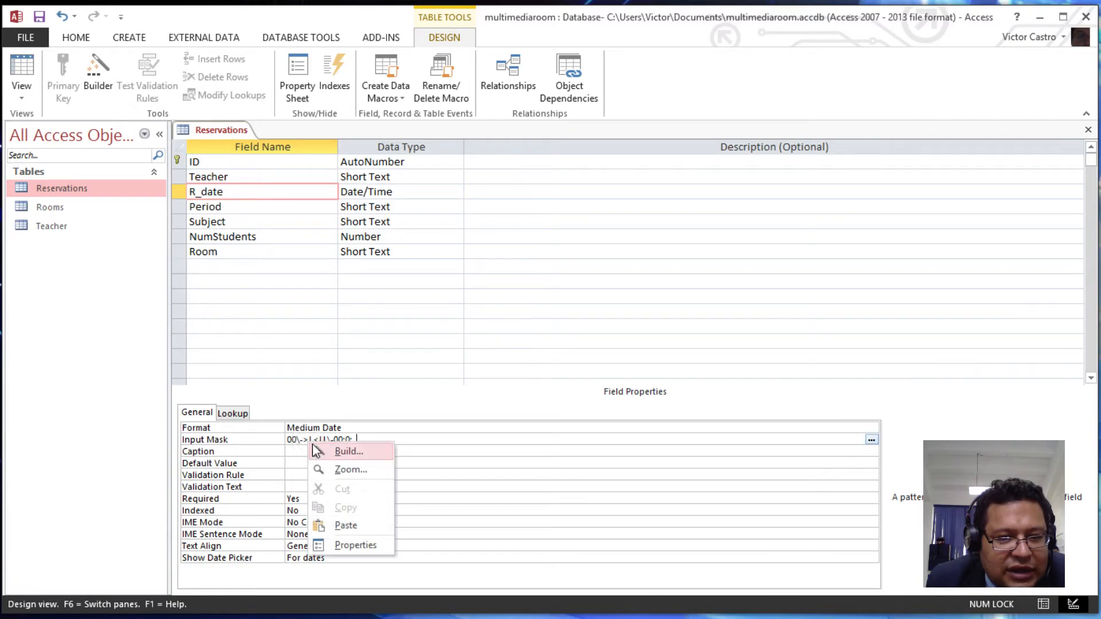
left_click(317, 440)
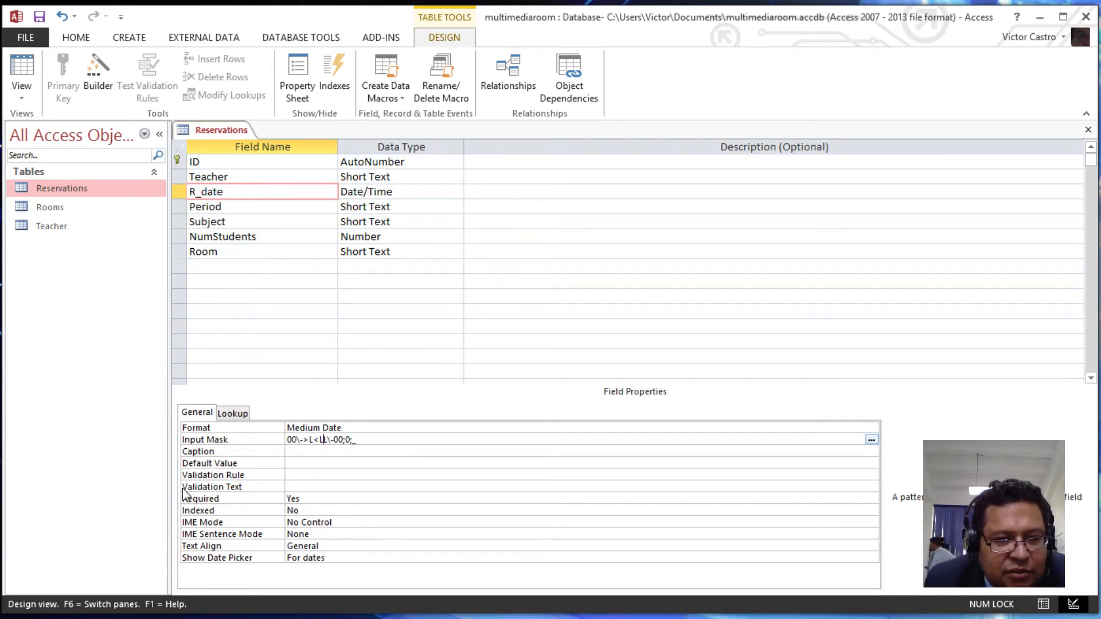
left_click(293, 475)
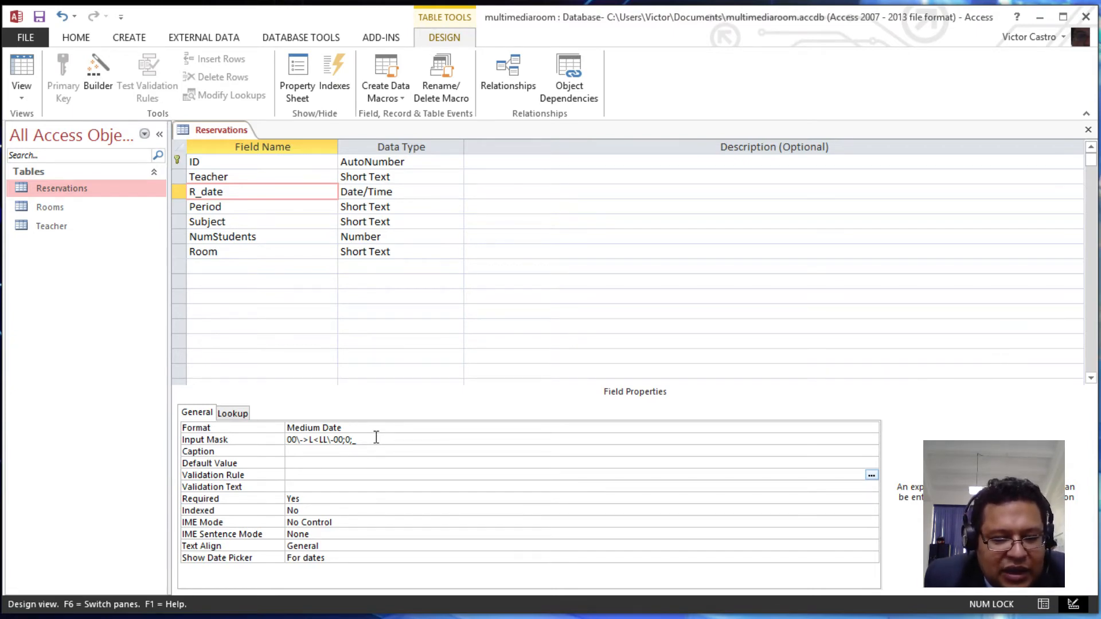
type(">")
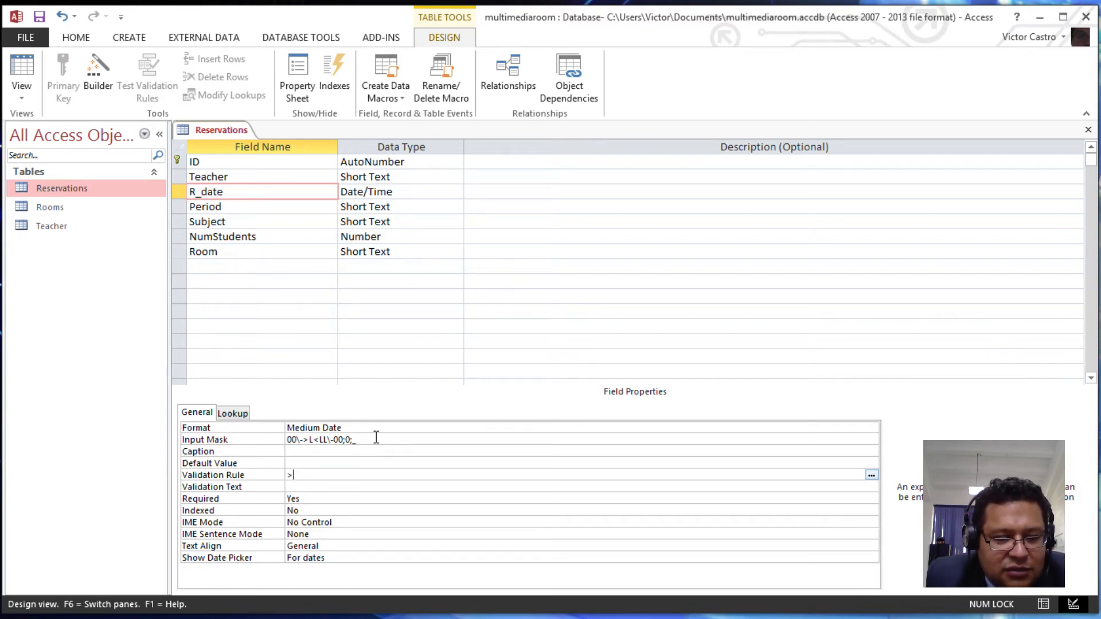
type("Date")
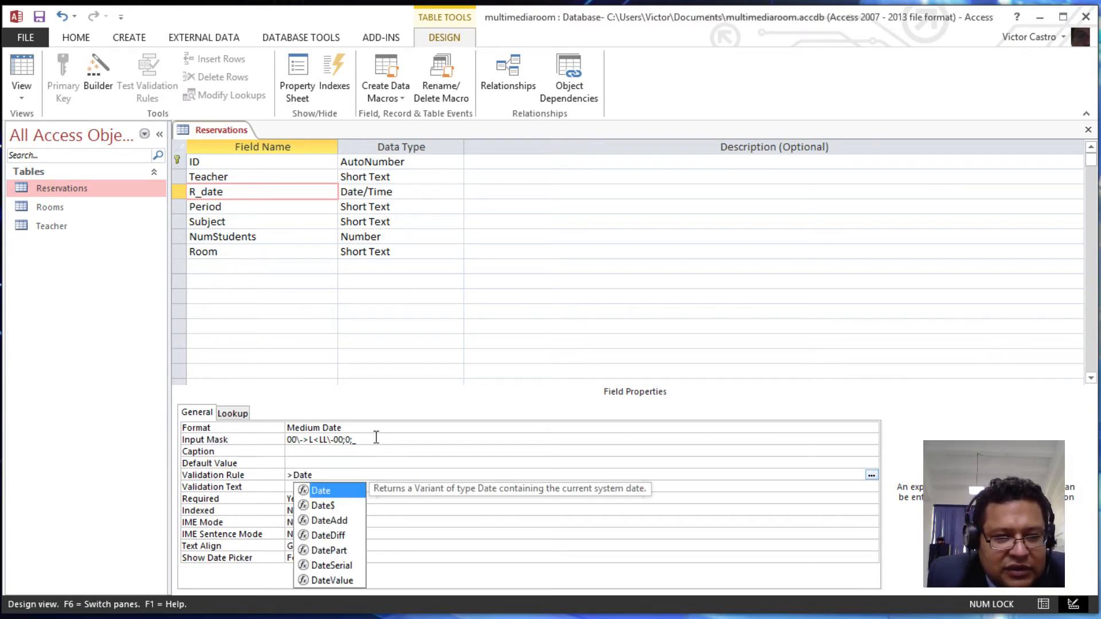
type("()")
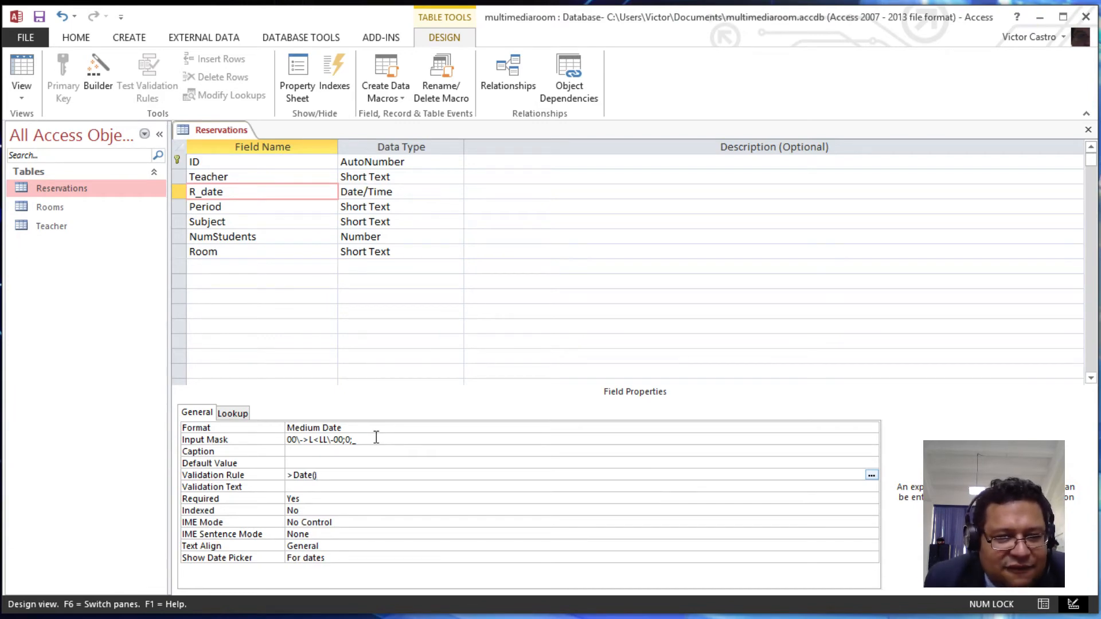
- Enter R_date validation text 'Date has to be in the future.' and switch to Datasheet view
left_click(314, 491)
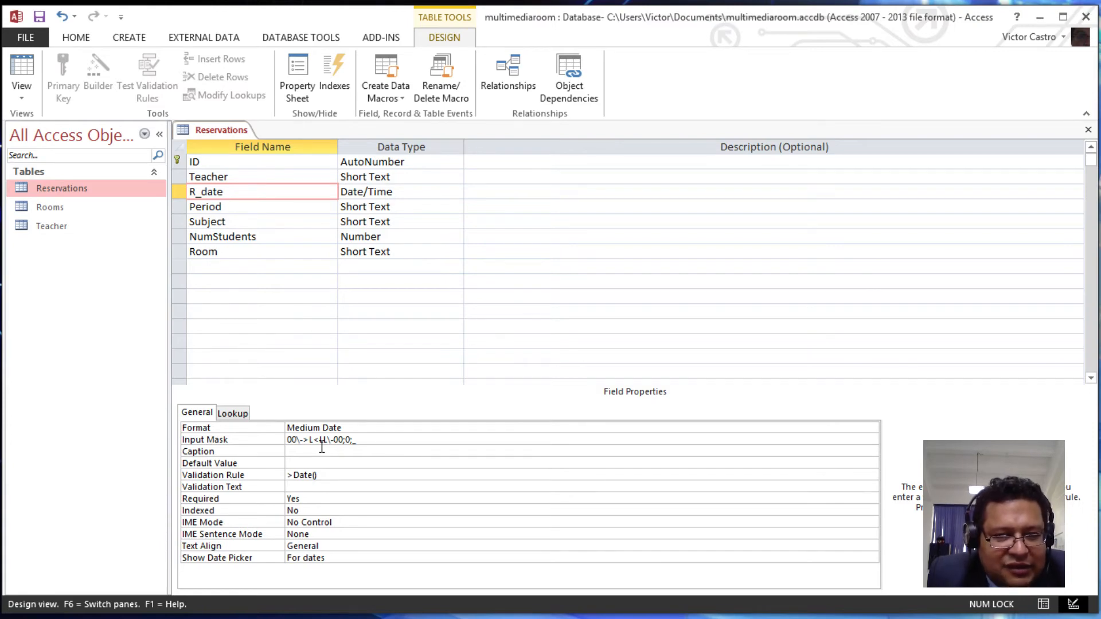
type("Date has ")
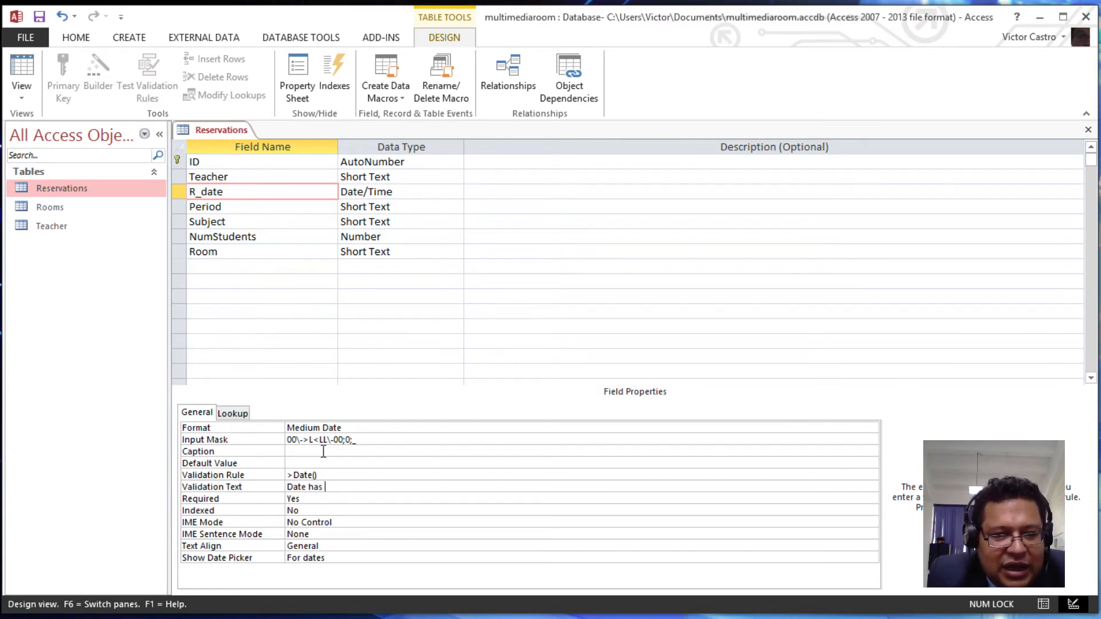
type("to be in the")
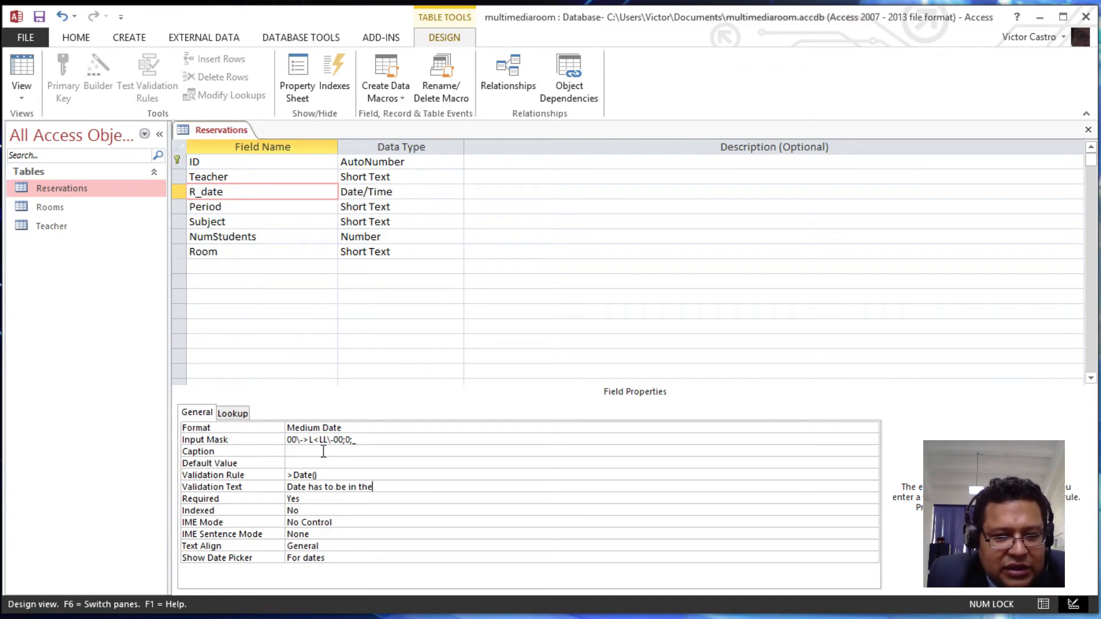
type(" future.")
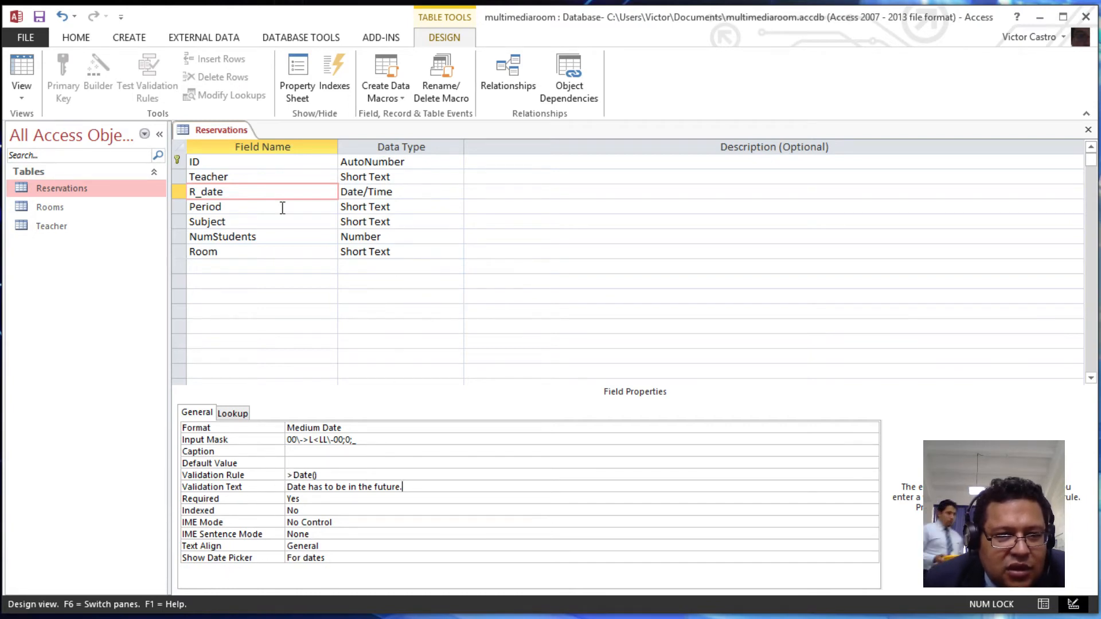
left_click(22, 68)
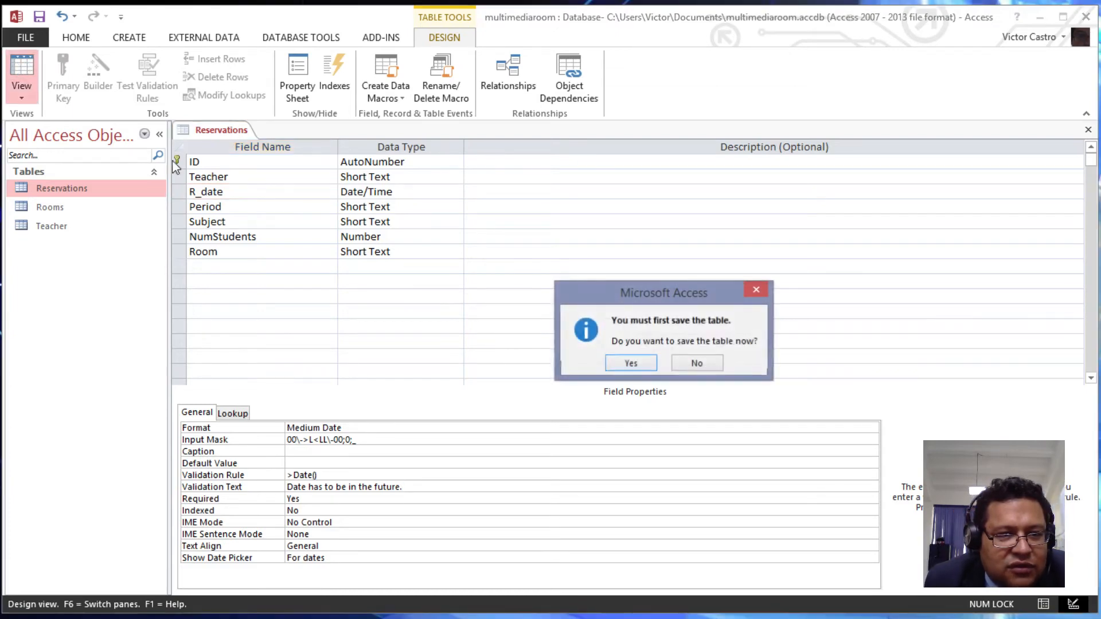
- Save the Reservations table and place the cursor in the new row's R_date mask
left_click(631, 362)
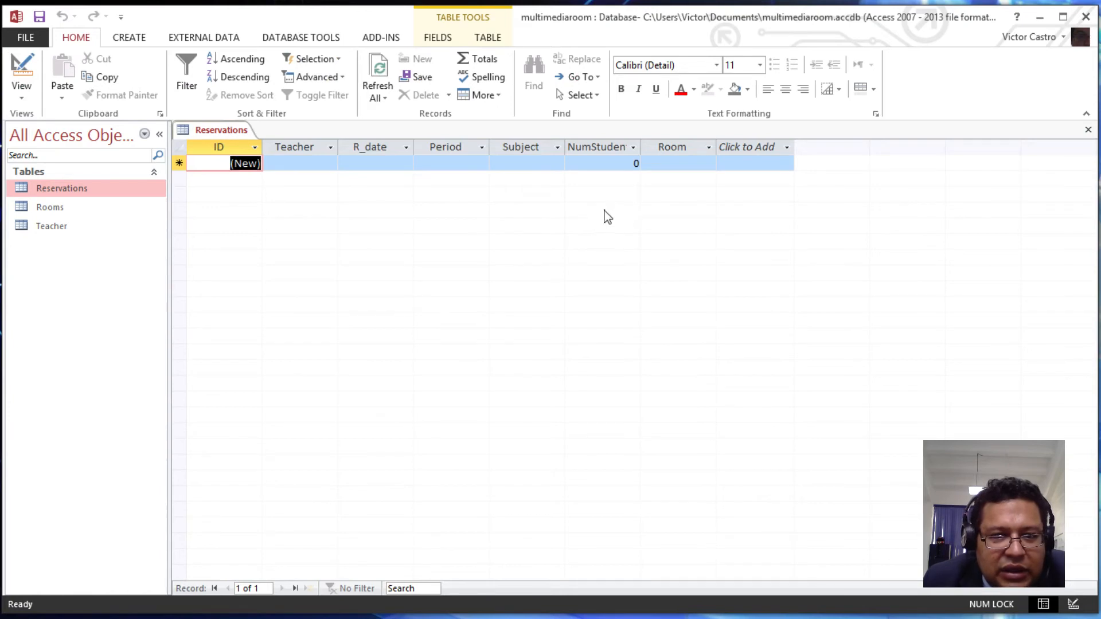
left_click(390, 163)
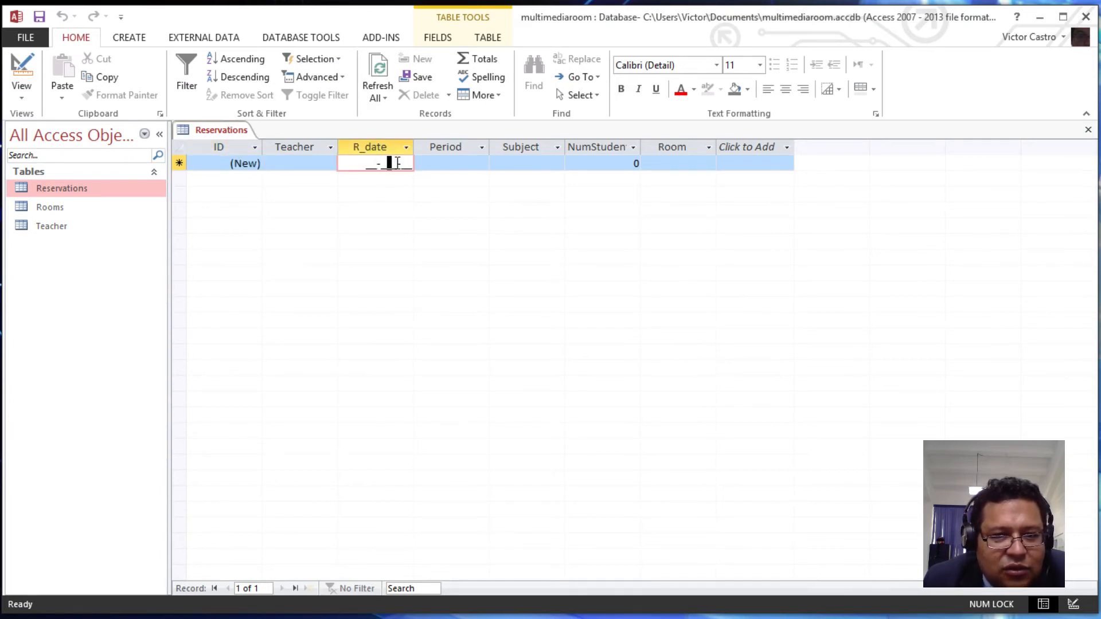
left_click(367, 164)
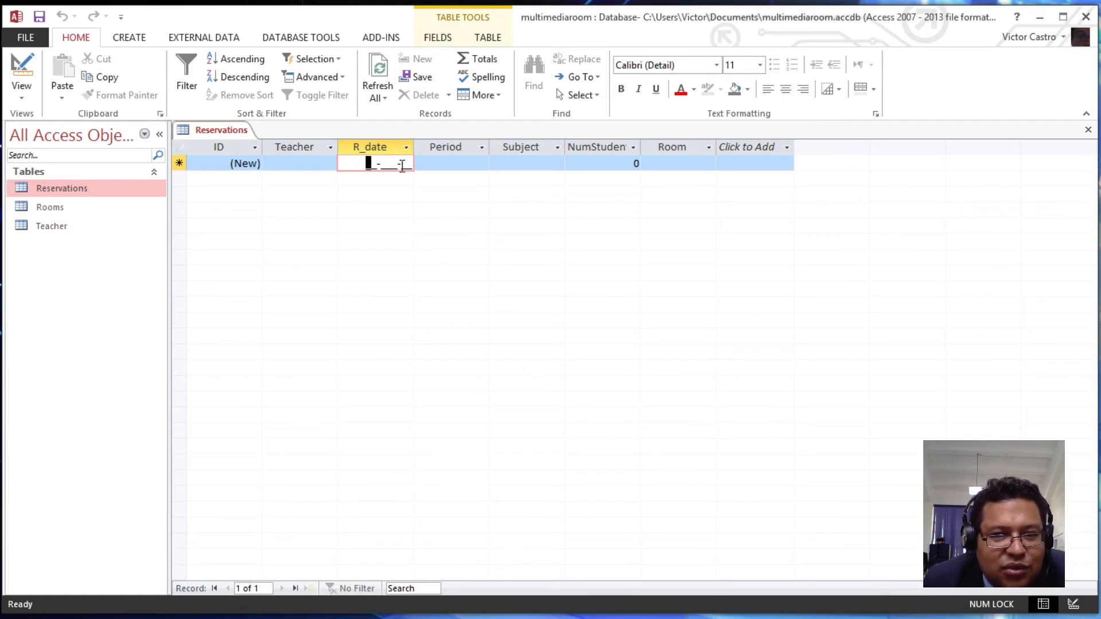
left_click(408, 164)
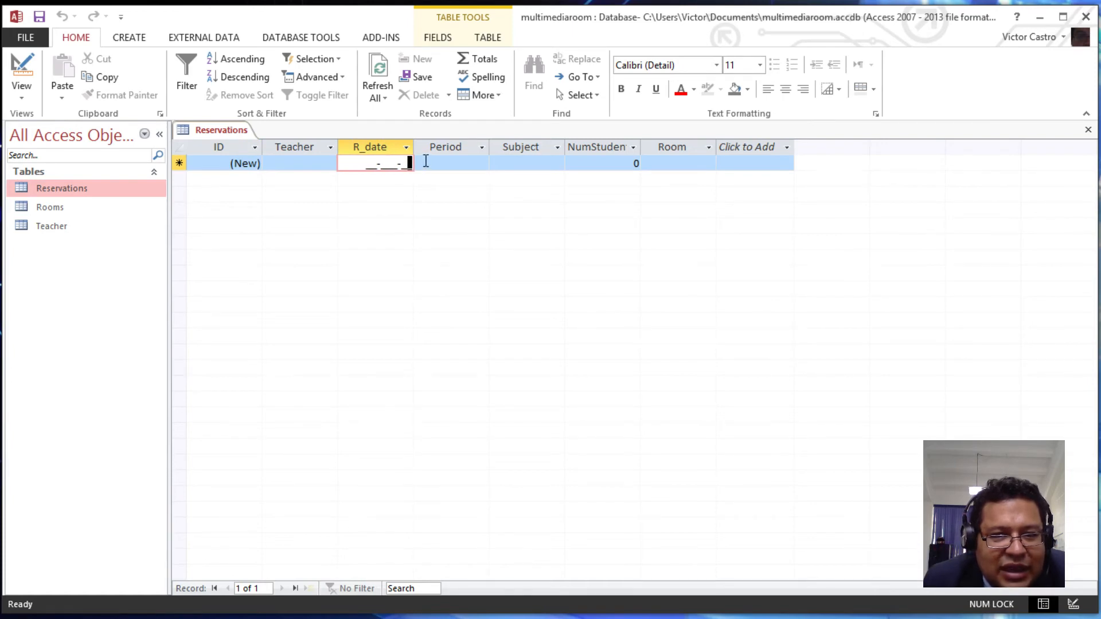
left_click(423, 164)
left_click(391, 163)
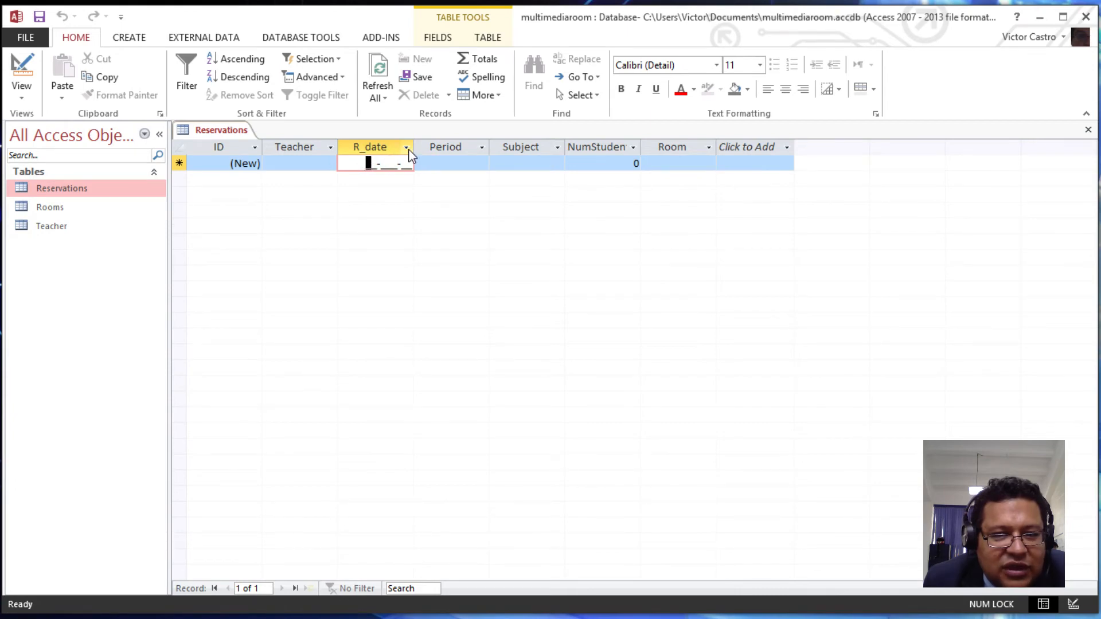
left_click(406, 148)
left_click(368, 190)
left_click(367, 164)
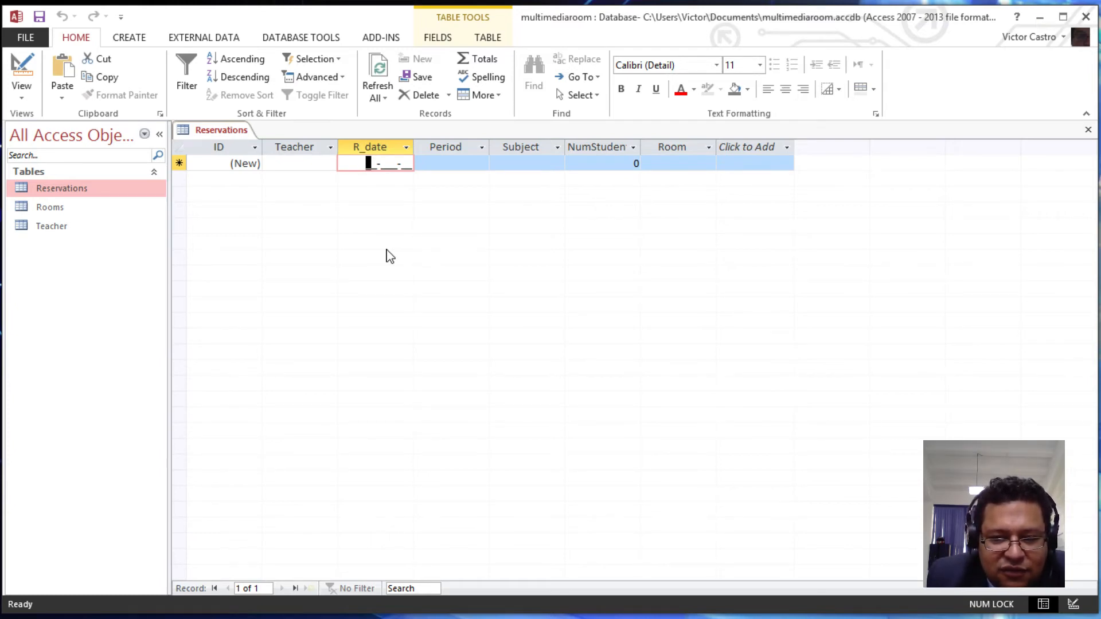
- Enter 20-Apr-15 in R_date and dismiss the future-date warnings
type("20-")
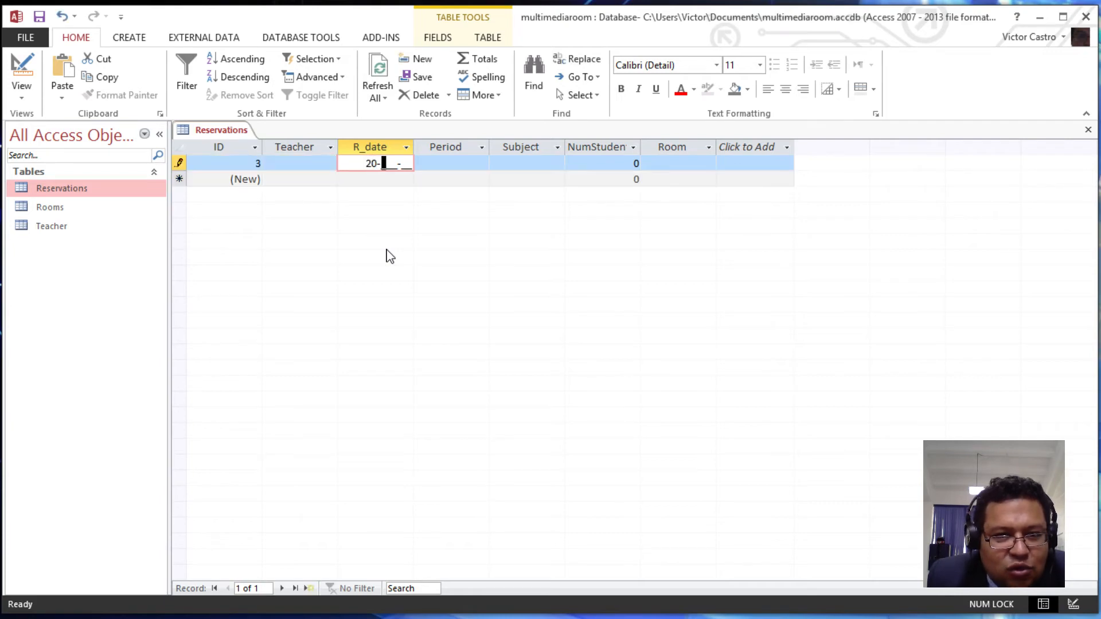
type("Ap")
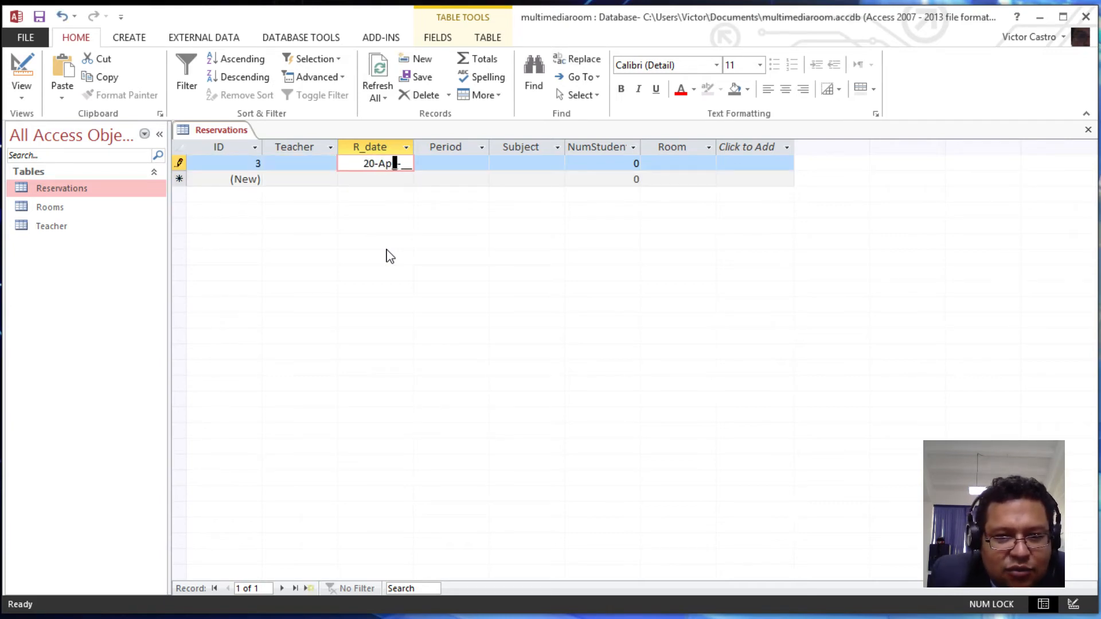
type("r-")
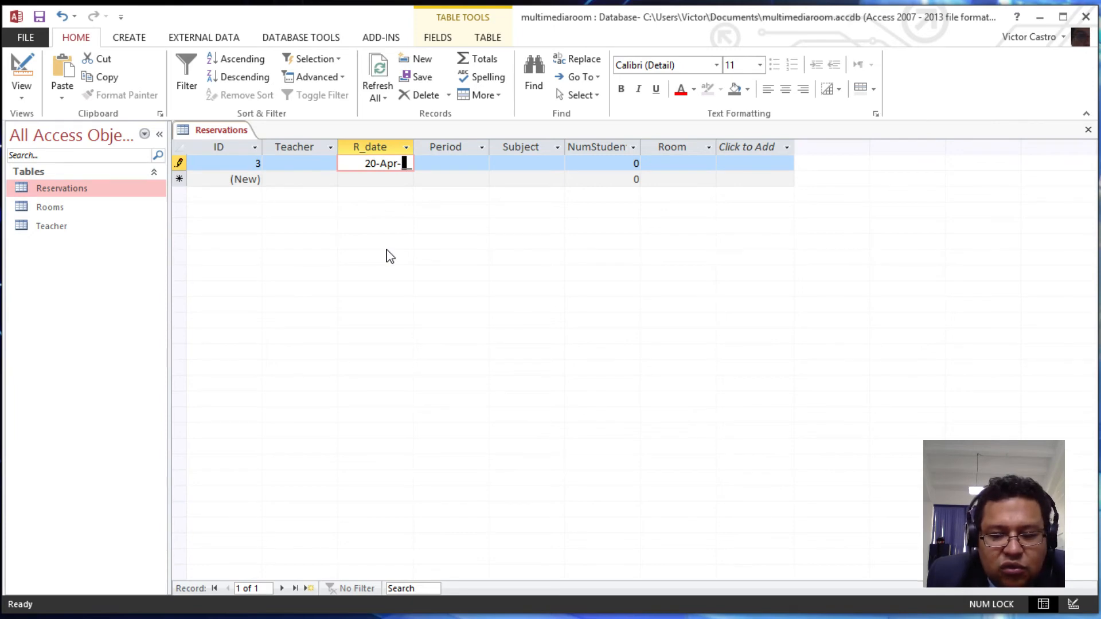
type("15")
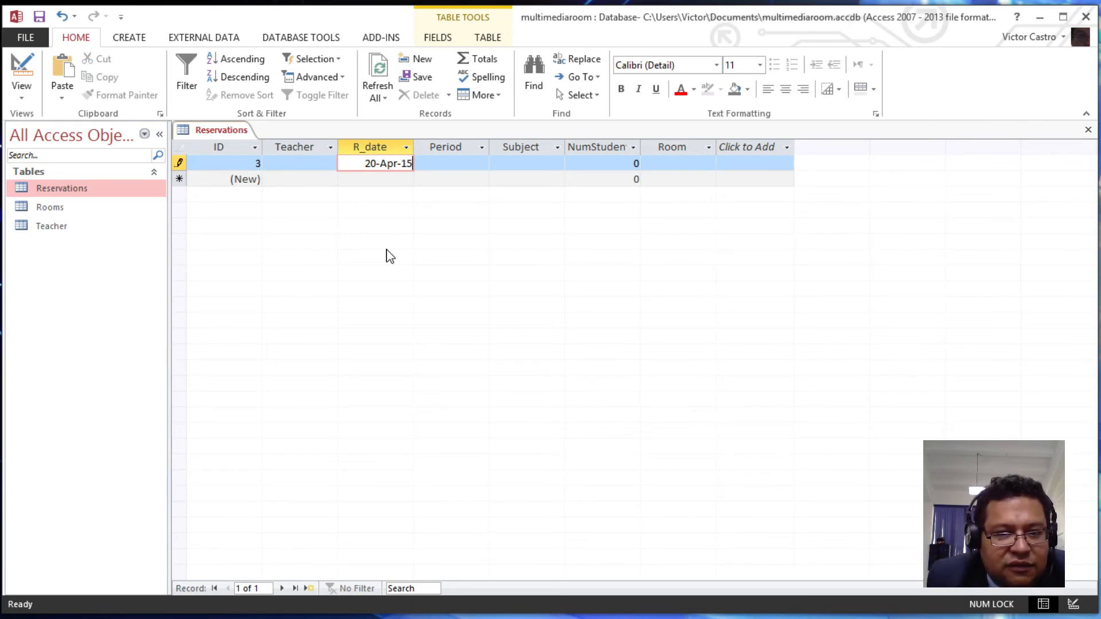
key("Tab")
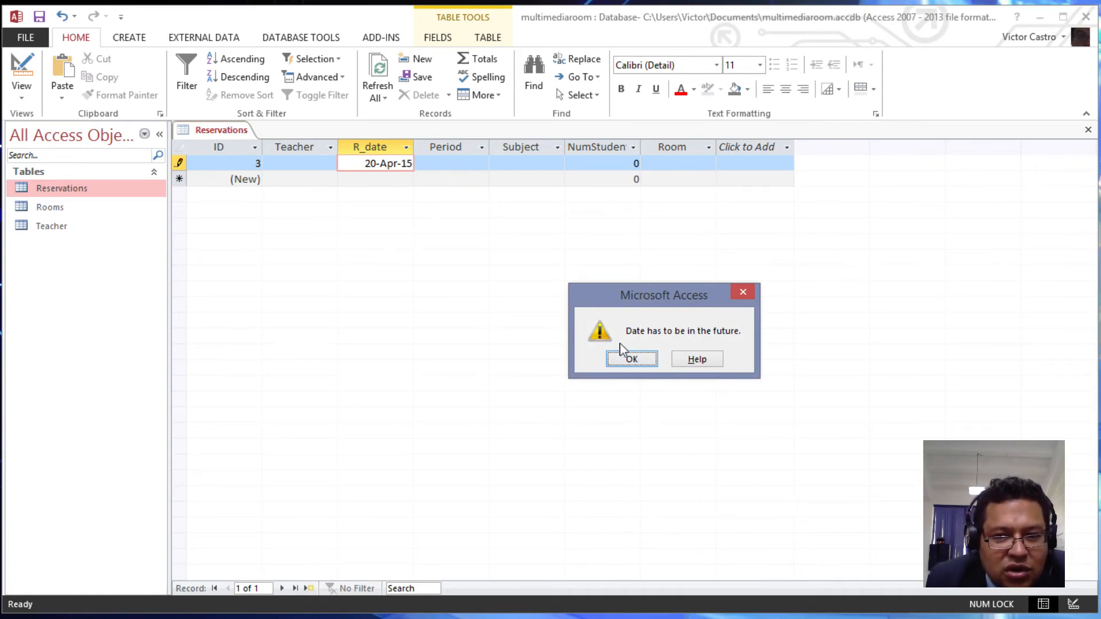
left_click(633, 360)
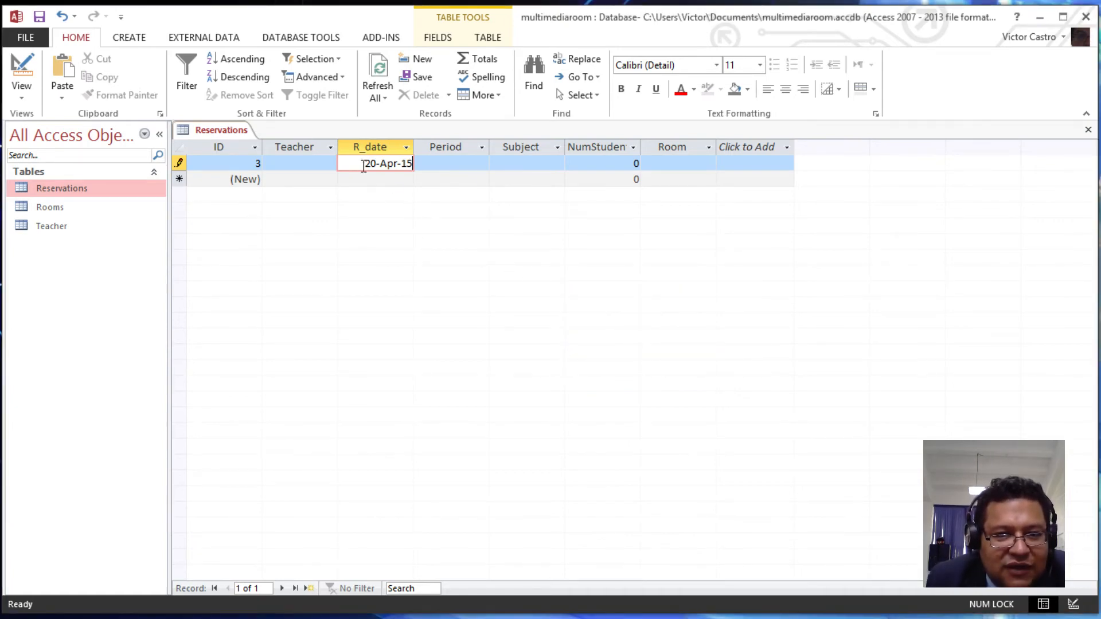
left_click(365, 166)
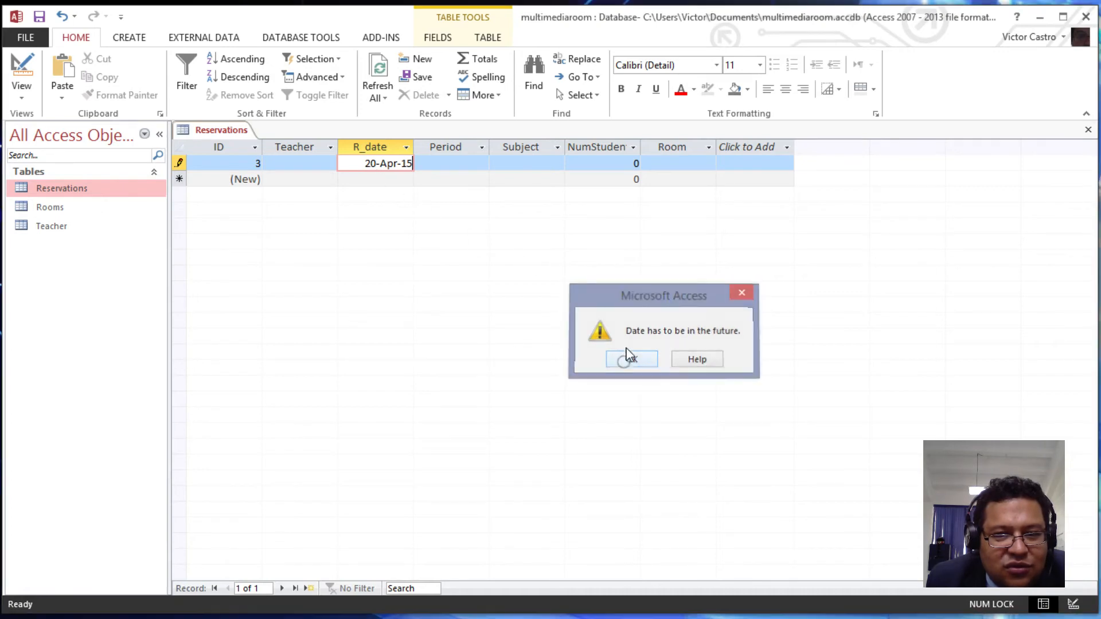
left_click(632, 358)
- Retry with 21-Apr-15 (rejected), then 22-Apr-15 (accepted), and discard the test record
key("Left")
key("Left")
key("Left")
key("Left")
key("Left")
key("Left")
key("Left")
key("Left")
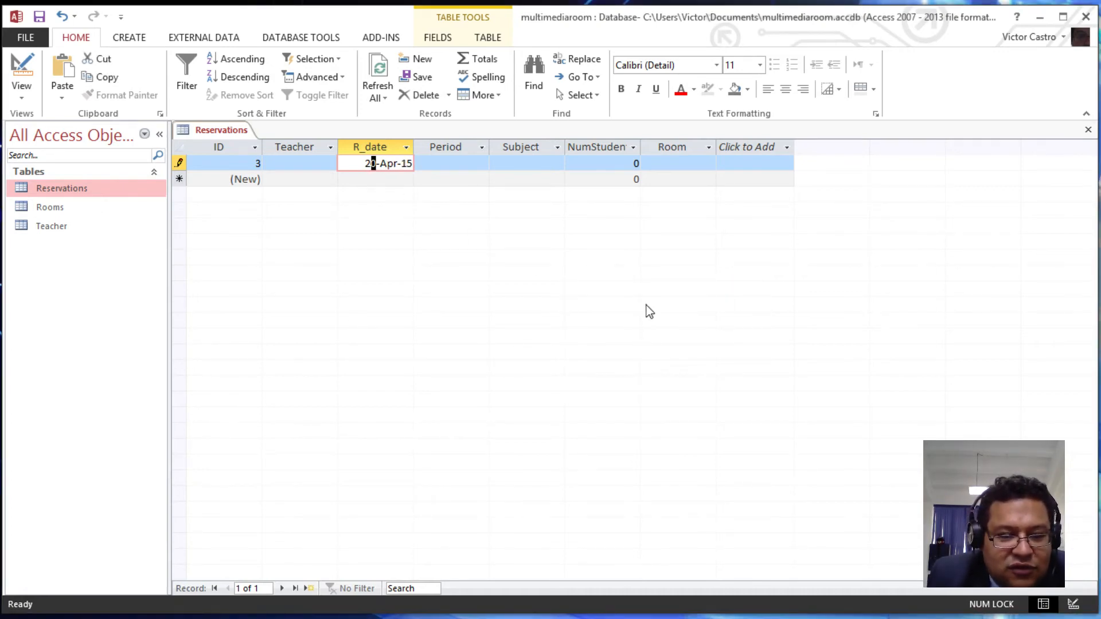
type("1")
key("Right")
key("Return")
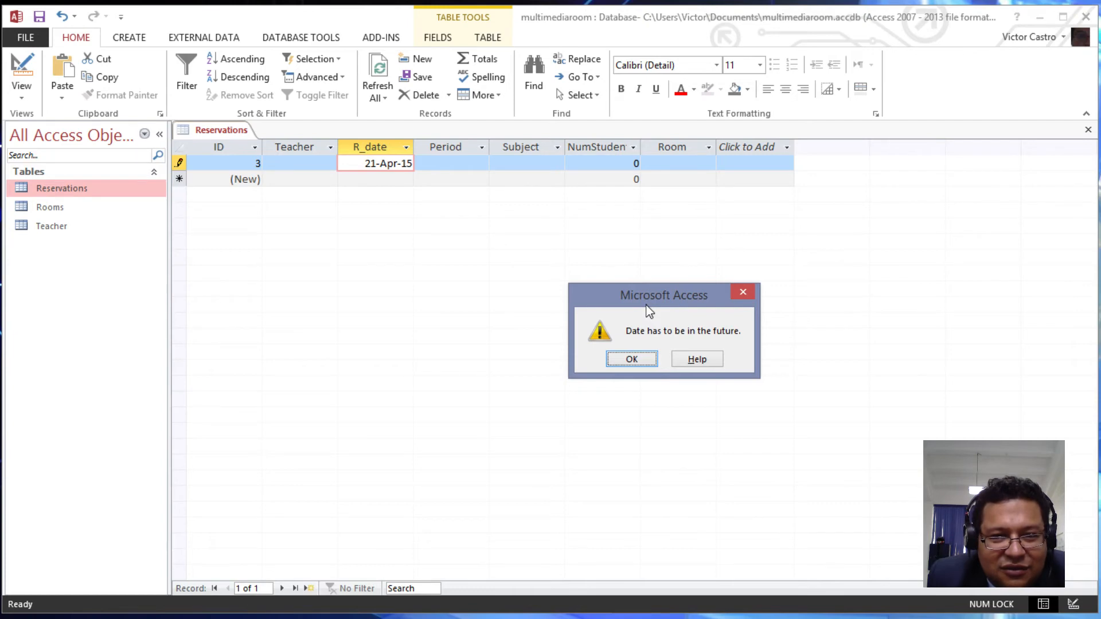
key("Return")
key("Left")
key("Left")
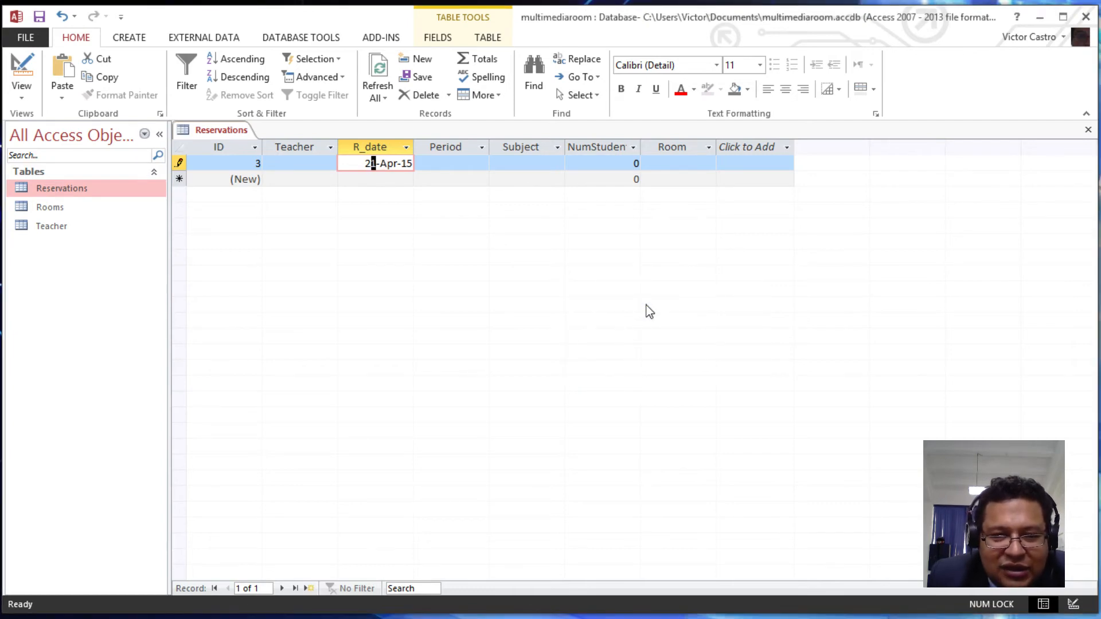
type("2")
key("Return")
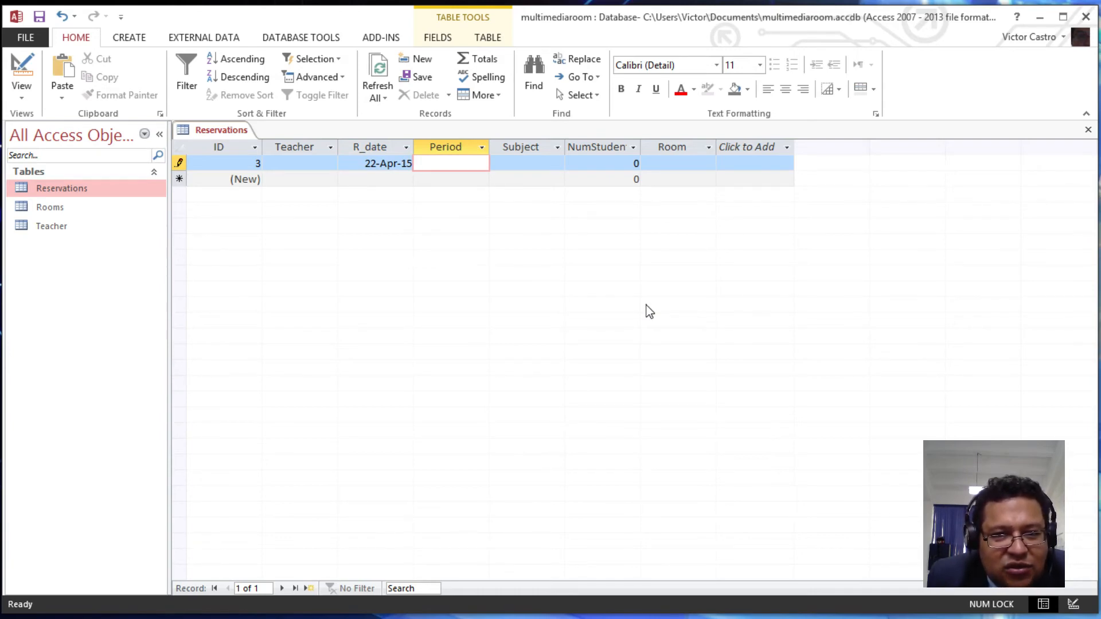
key("Escape")
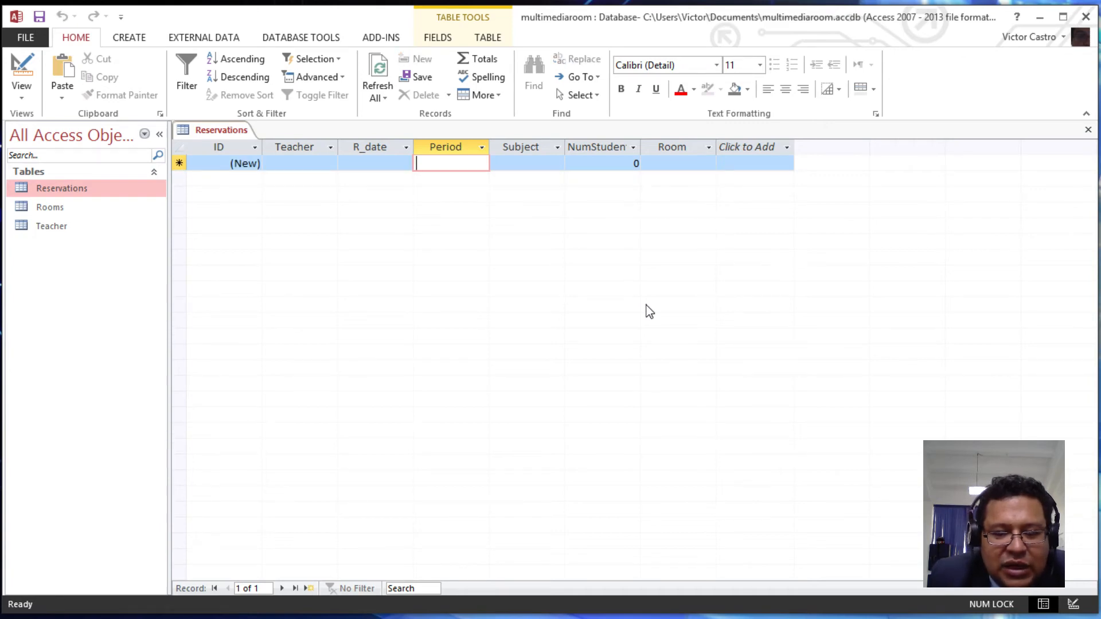
- Change R_date's validation rule to >=Date() and save the table back in datasheet view
key("shift+Tab")
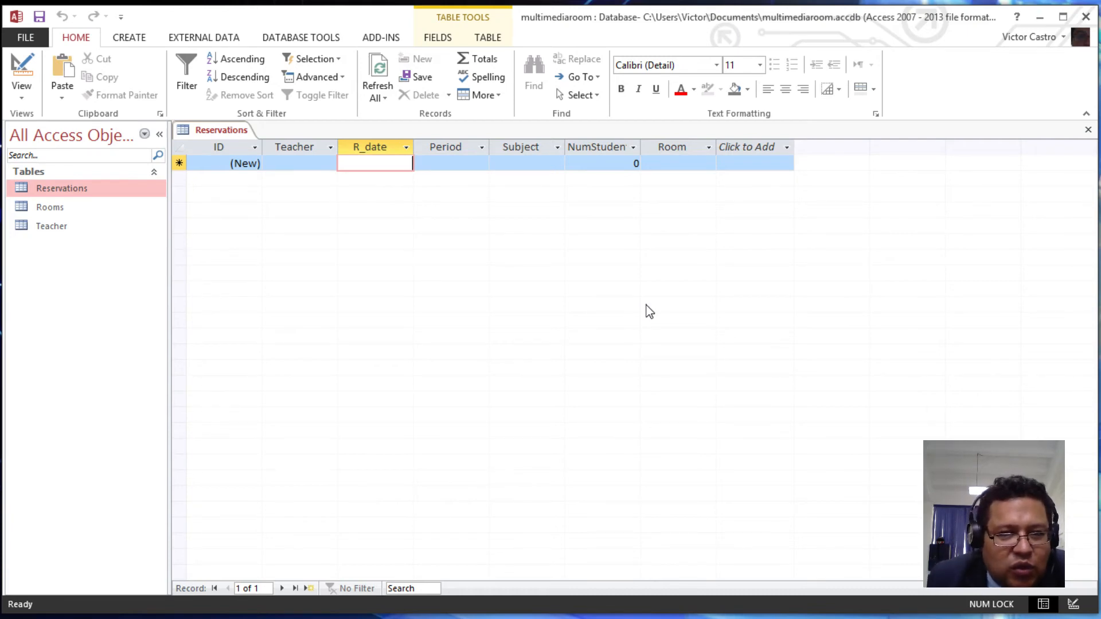
left_click(23, 69)
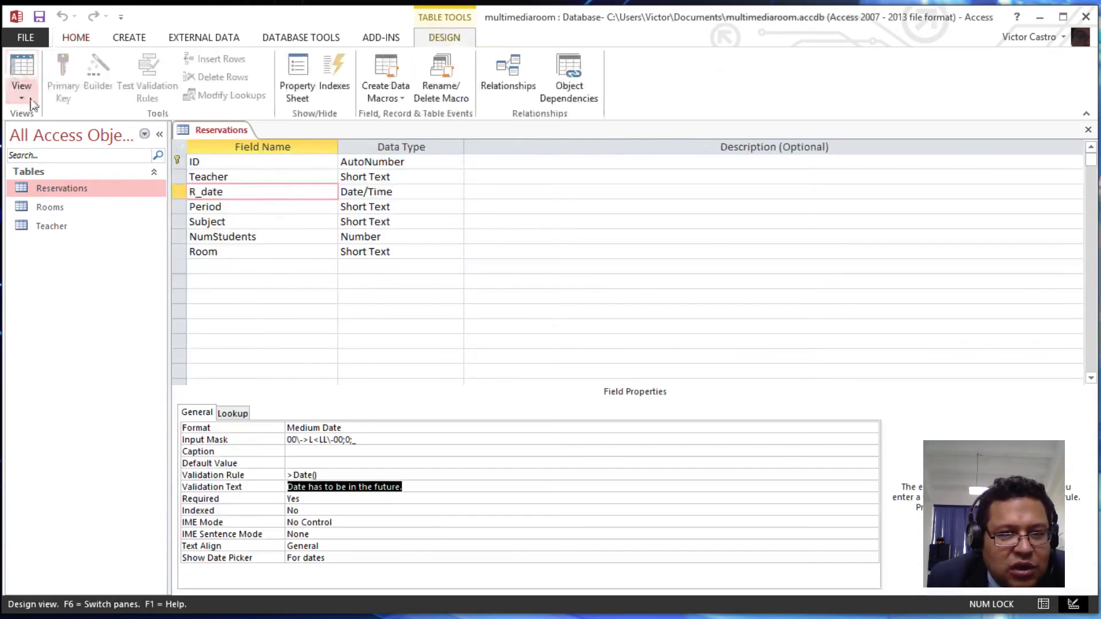
left_click(291, 476)
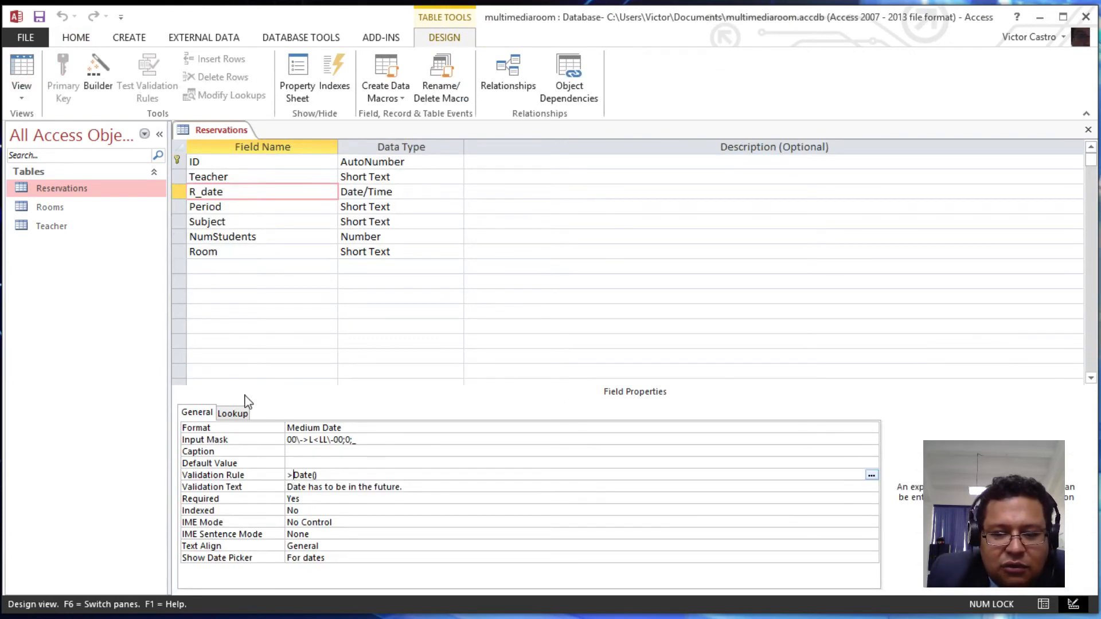
type("=")
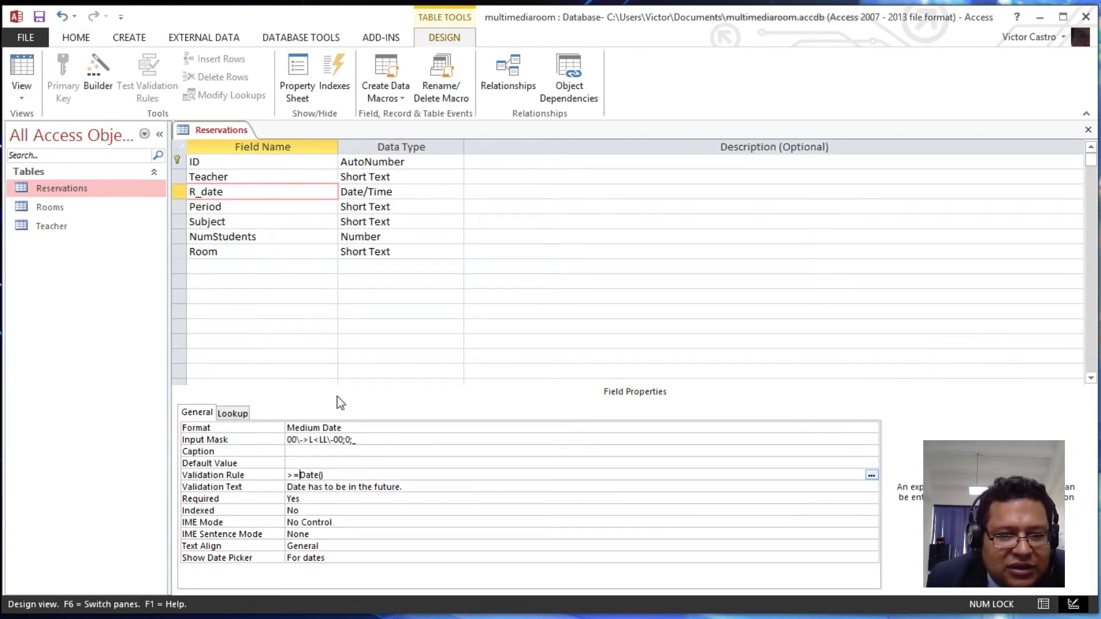
left_click(25, 83)
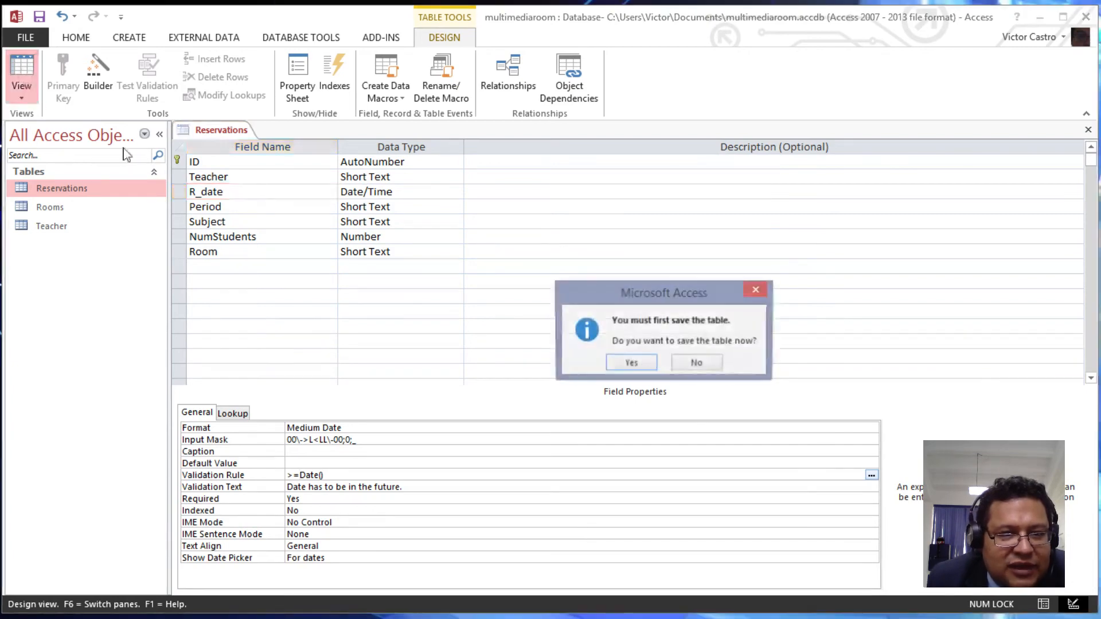
left_click(635, 364)
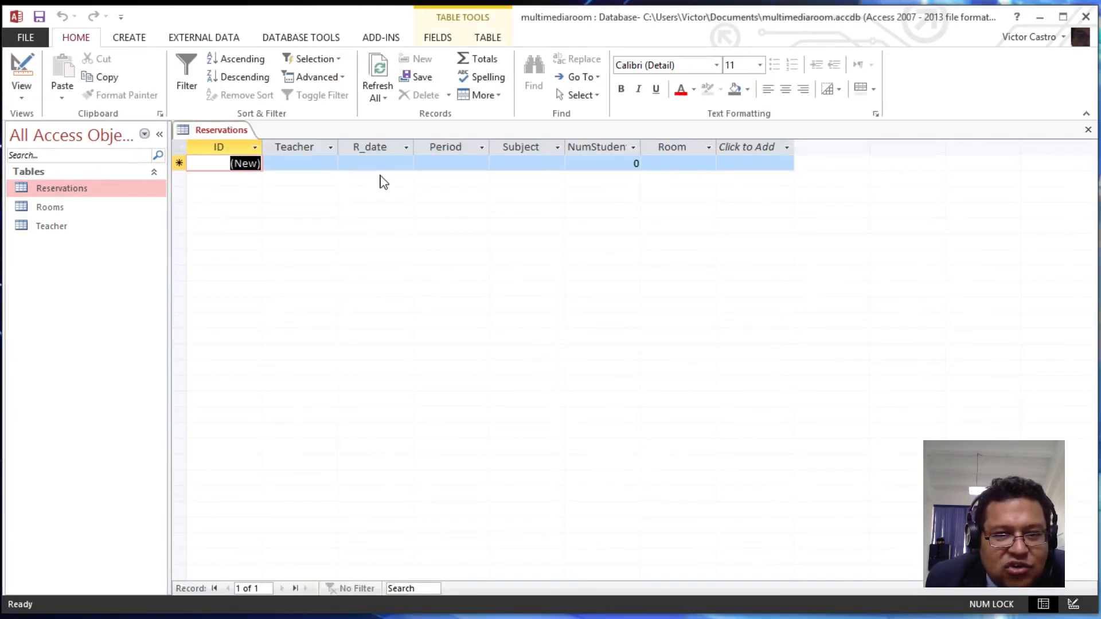
- Enter the date 21-Apr-15 in the new record's R_date field
left_click(385, 164)
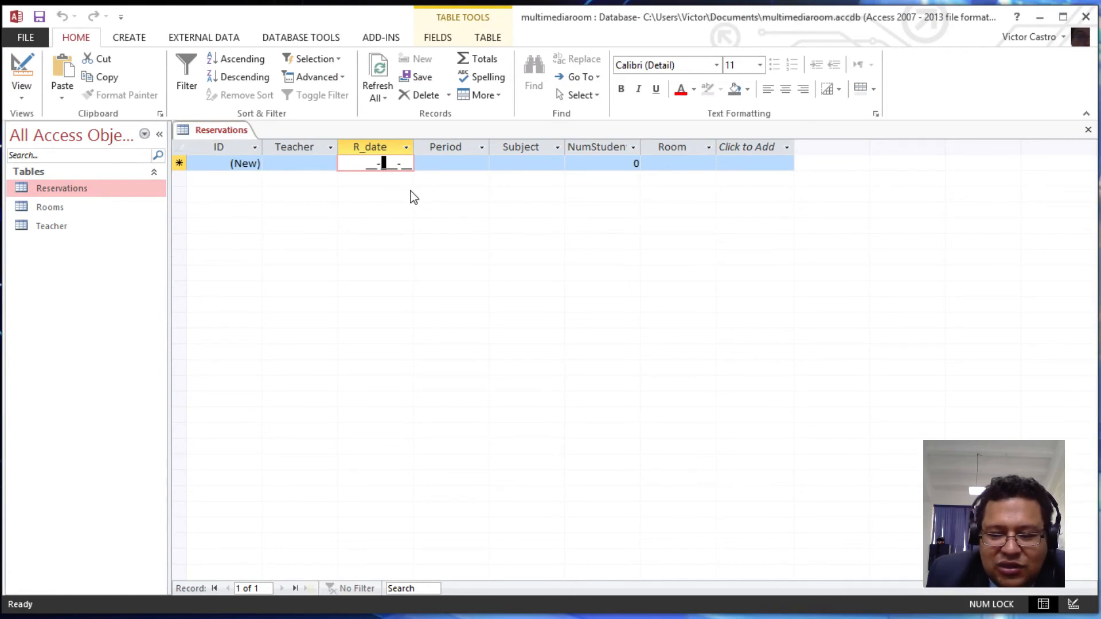
key("Left")
key("Left")
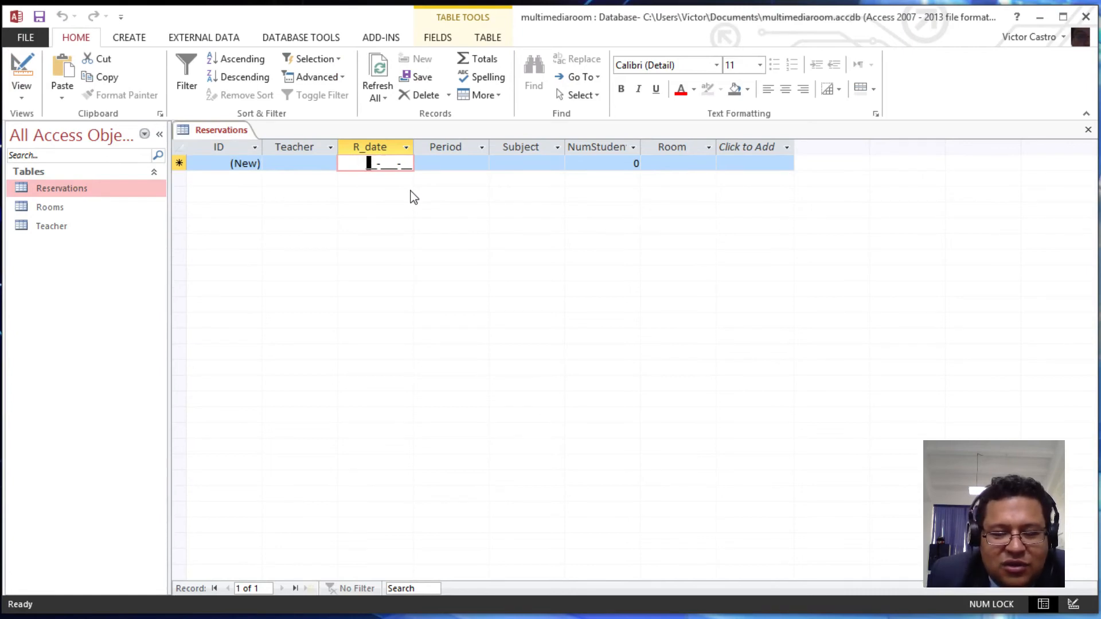
type("21-")
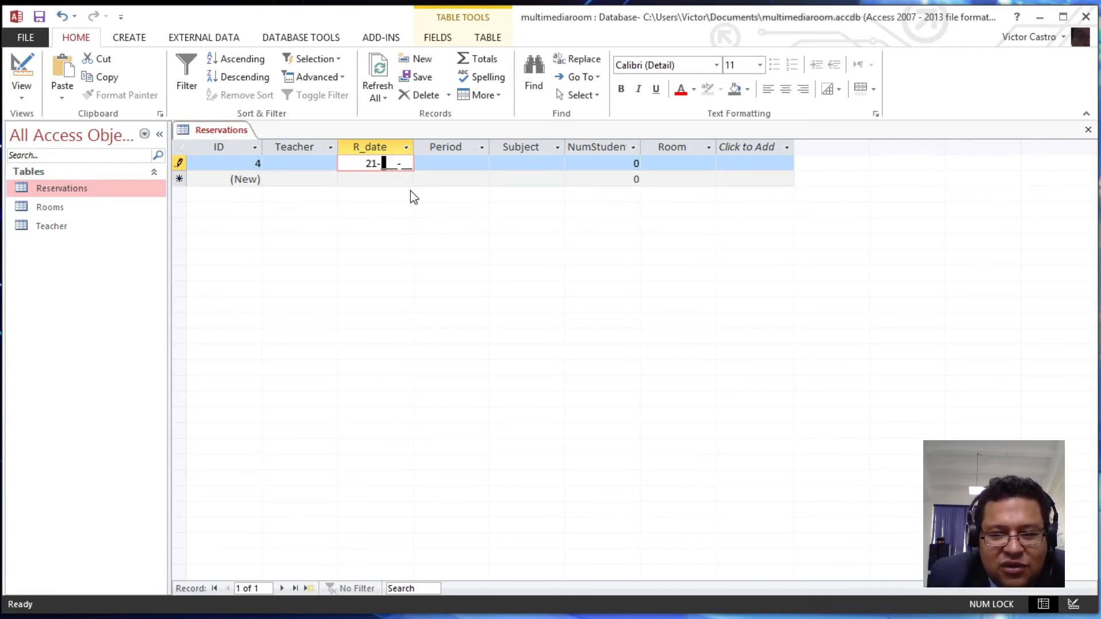
type("Ap")
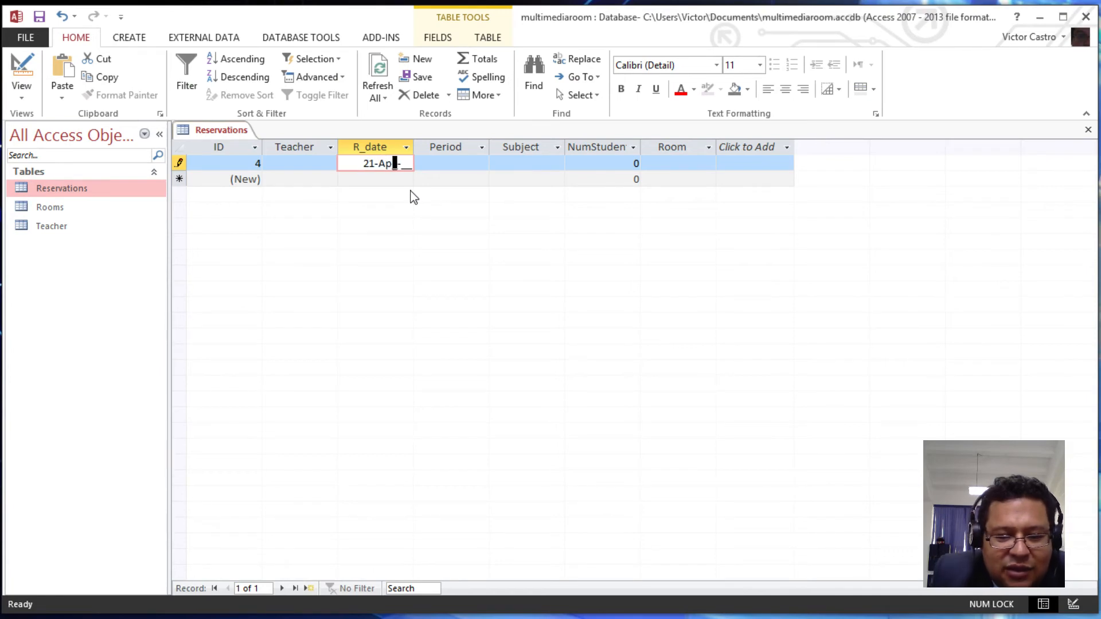
type("r-")
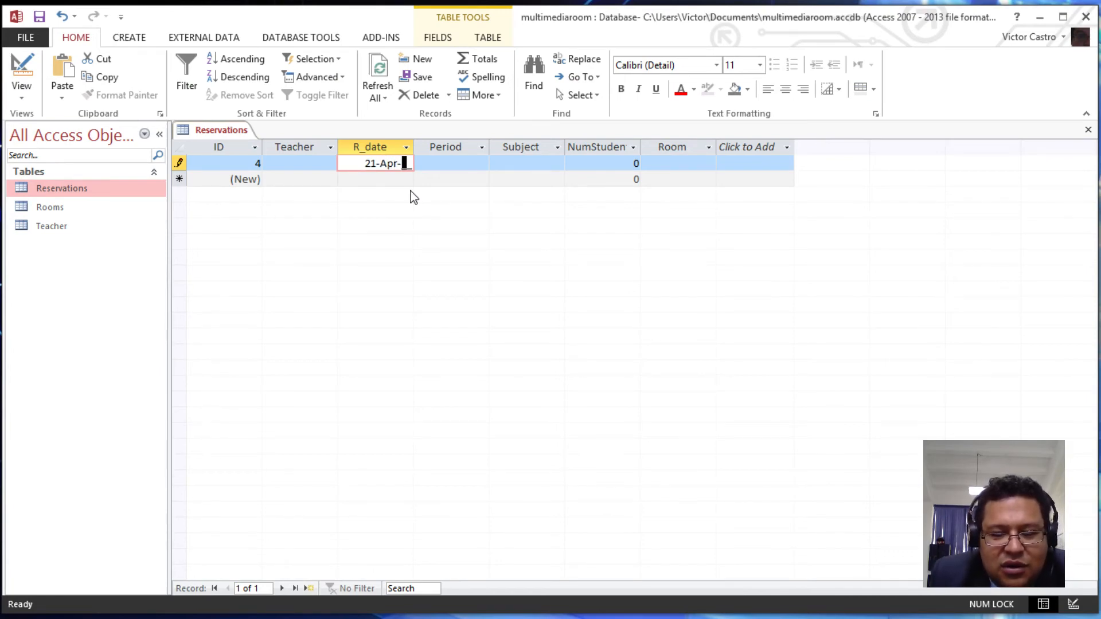
type("15")
key("Tab")
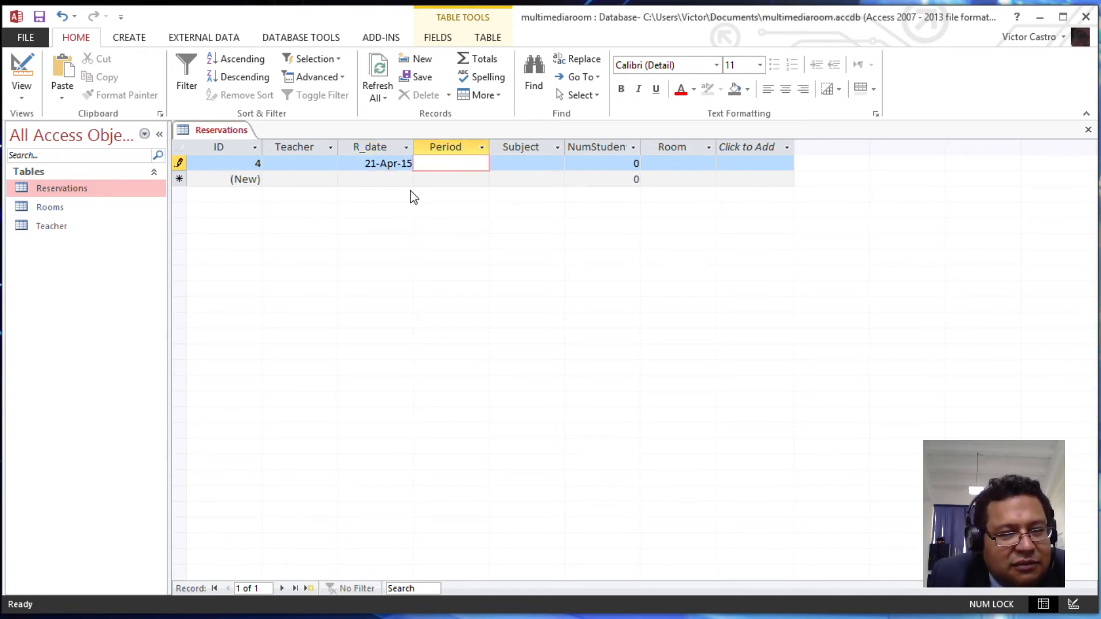
- Test R_date with past date 20-Apr-15, dismiss the future-date warning, and cancel the entry
key("shift+Tab")
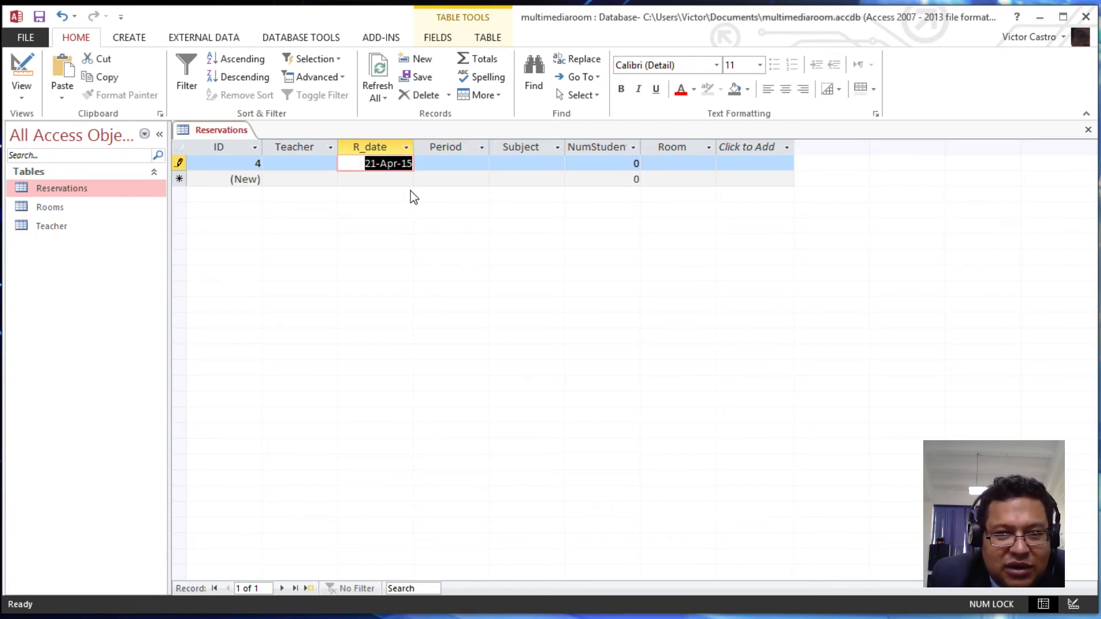
type("20-___-__")
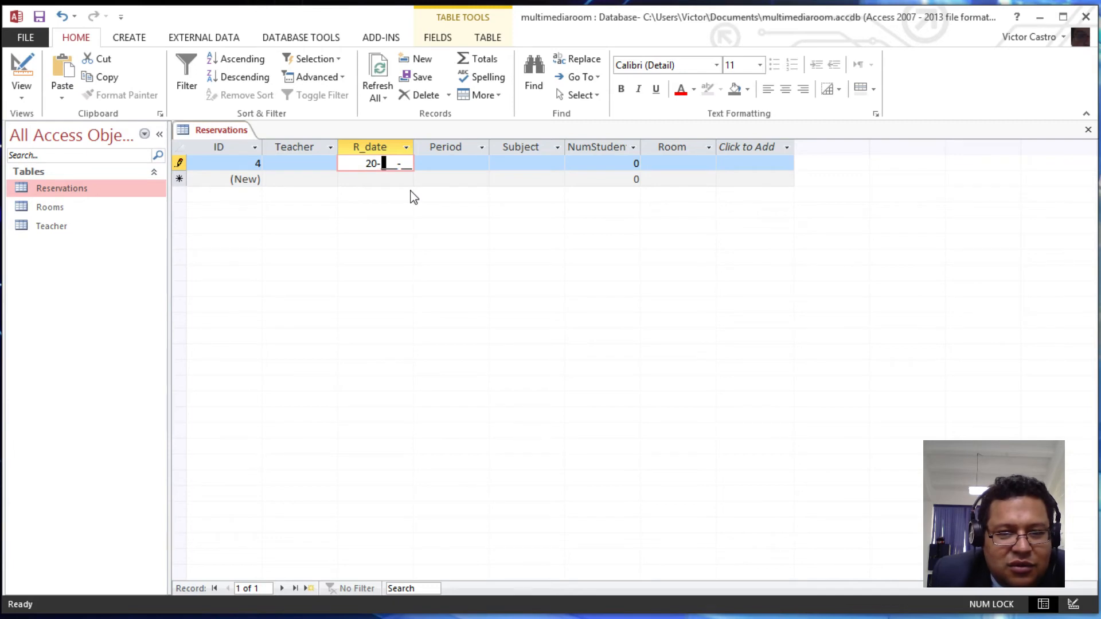
type("Apr-")
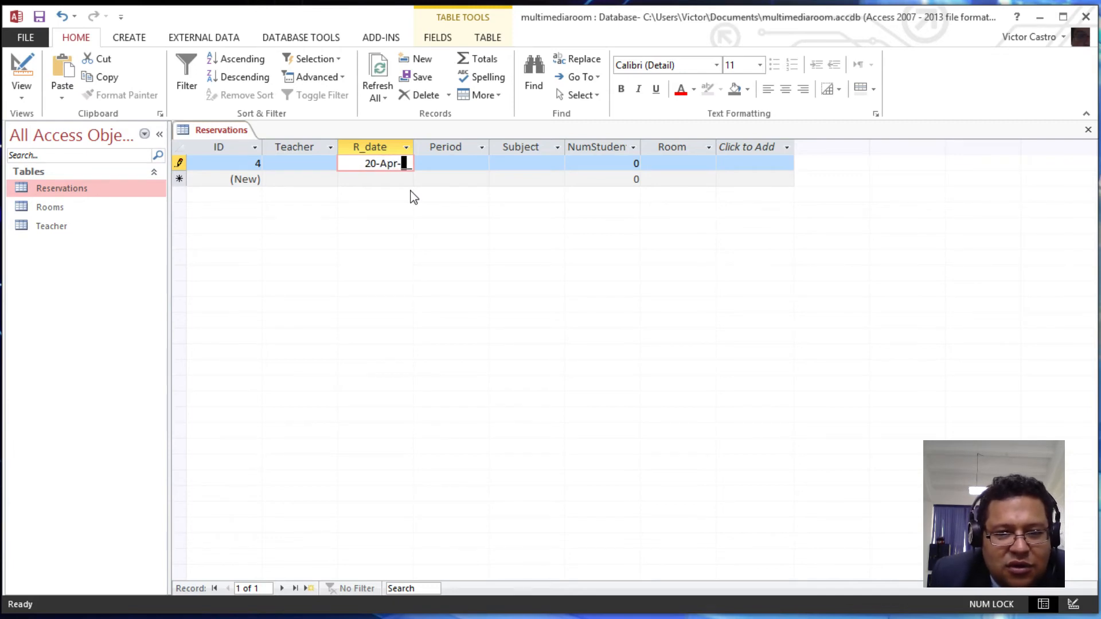
type("1")
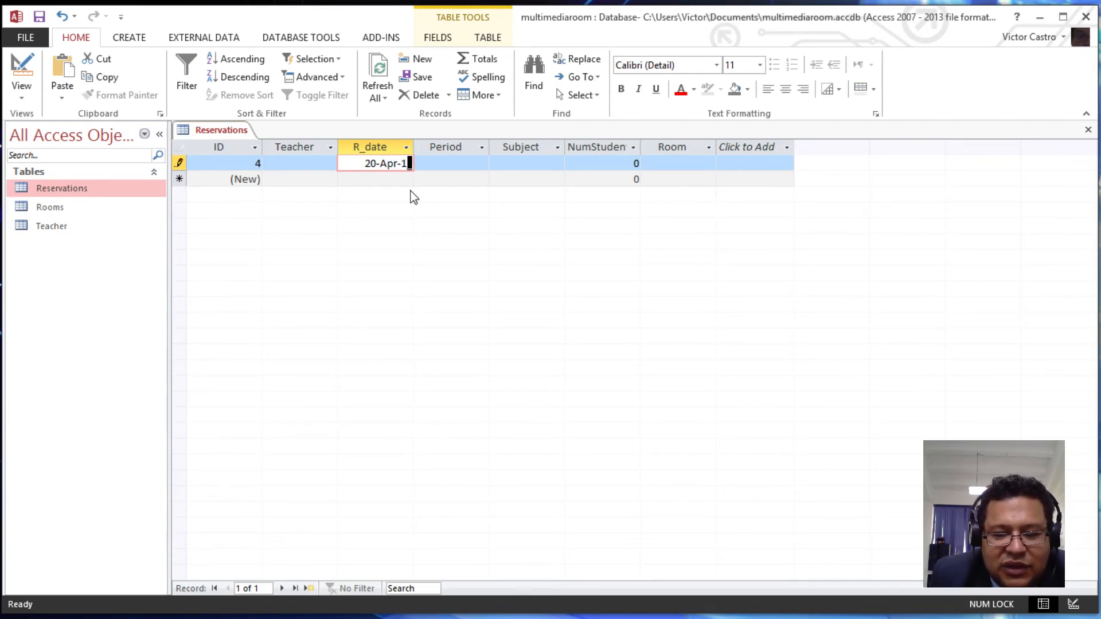
type("5")
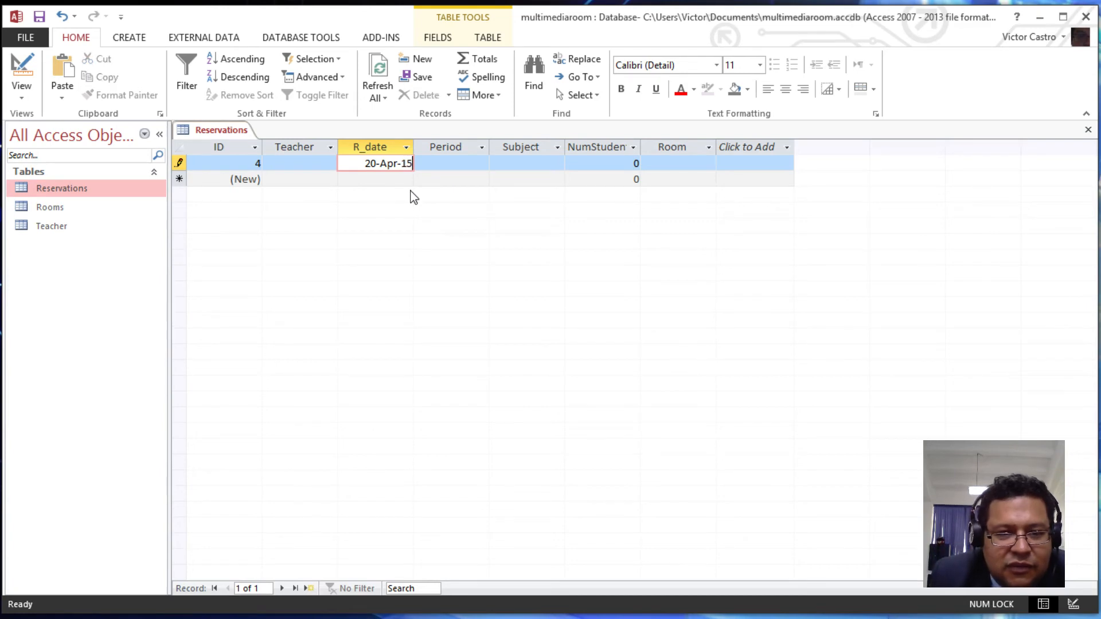
key("Return")
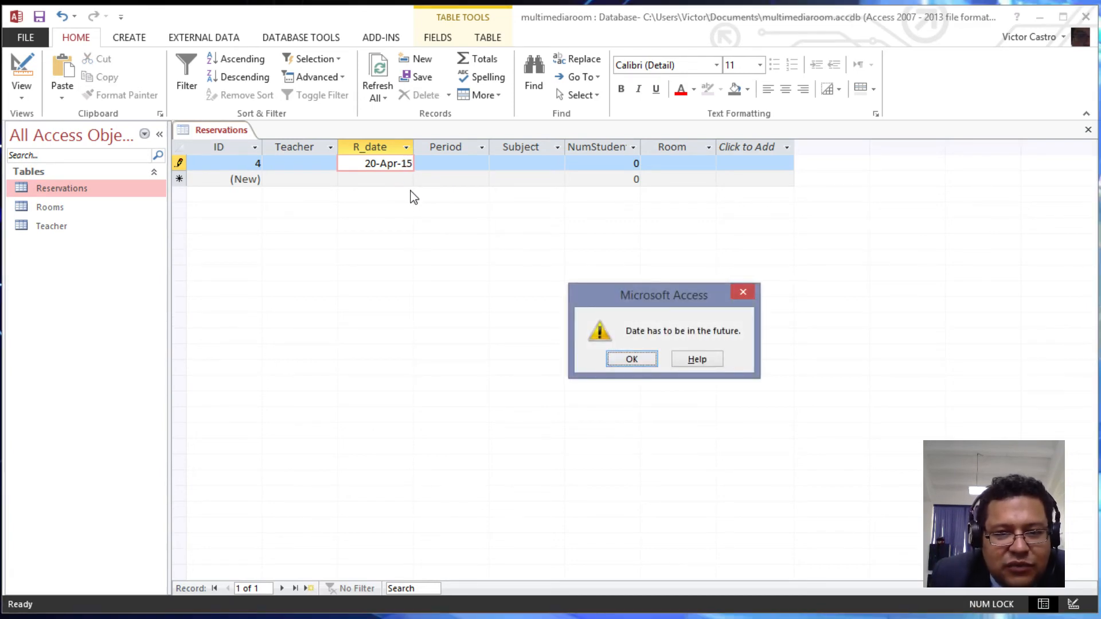
key("Return")
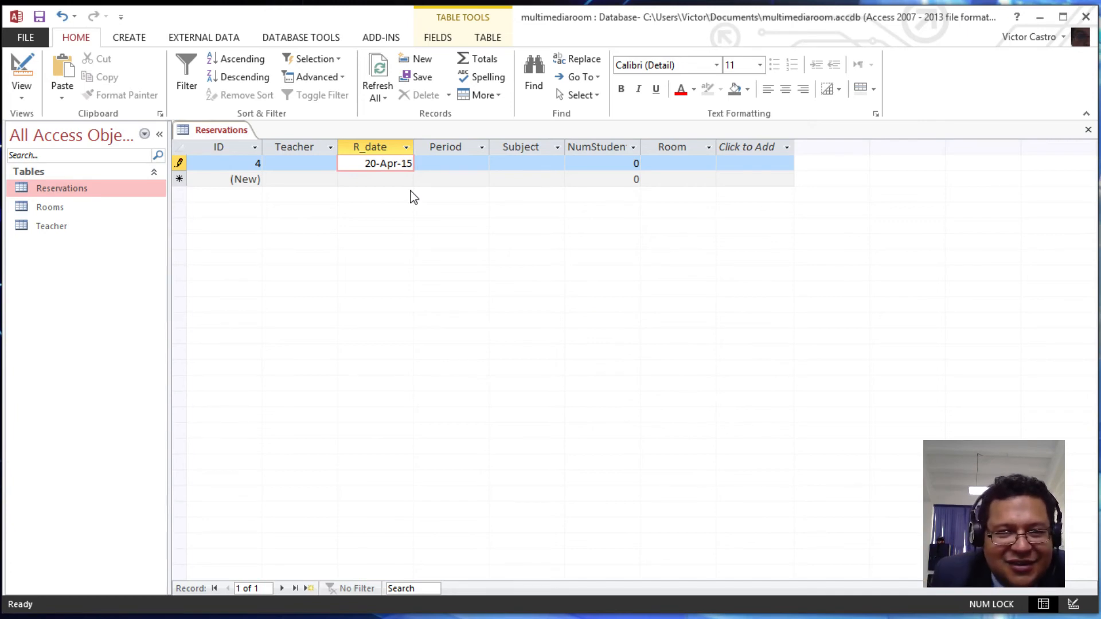
key("Left")
key("Left")
key("Left")
key("Left")
key("Left")
key("Left")
key("Left")
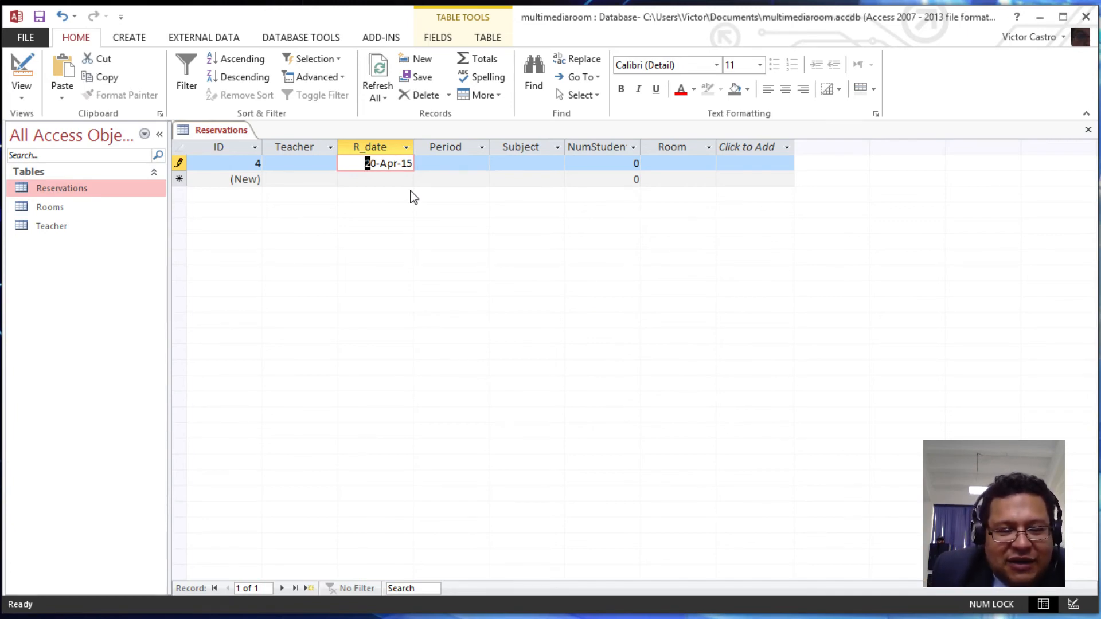
key("Escape")
key("Escape")
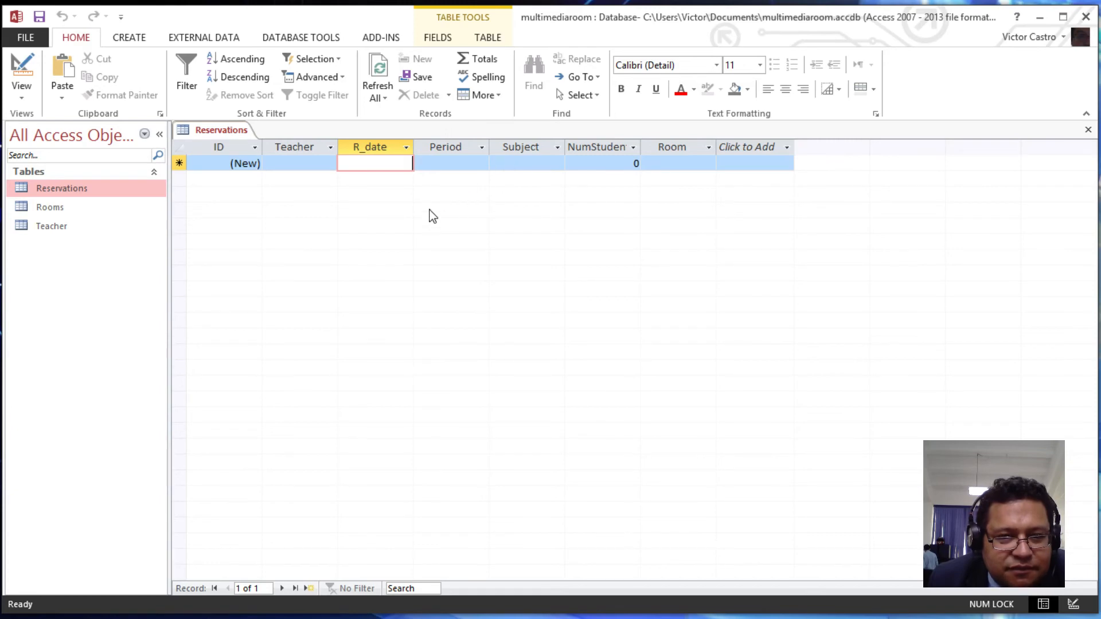
left_click(450, 162)
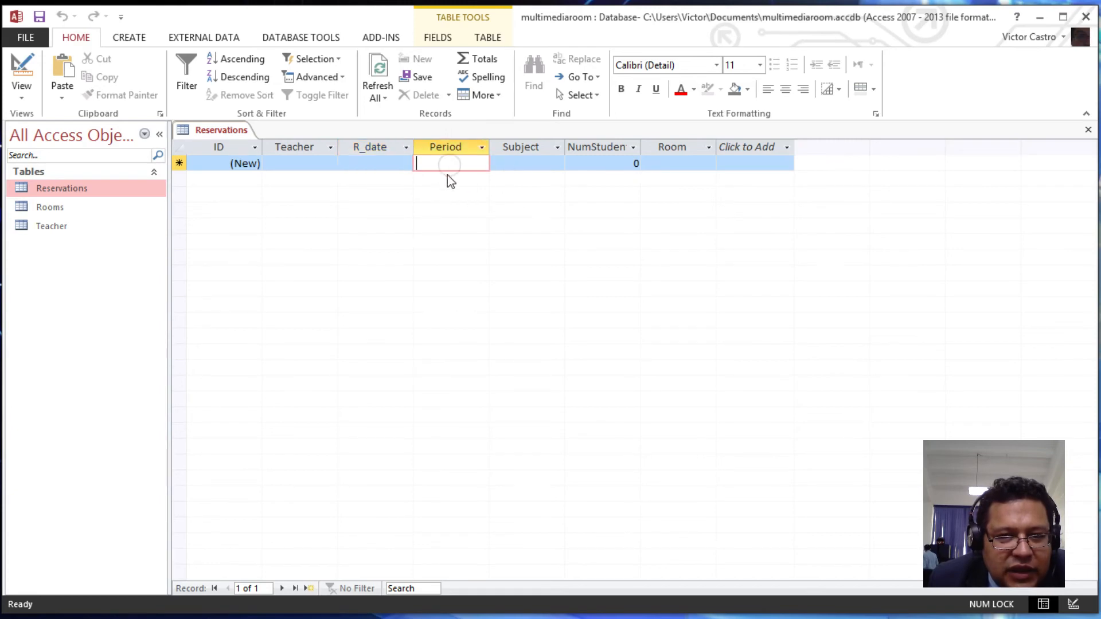
- Open the Rooms and Teacher tables, then bring the Reservations datasheet back to front
double_click(64, 208)
double_click(60, 226)
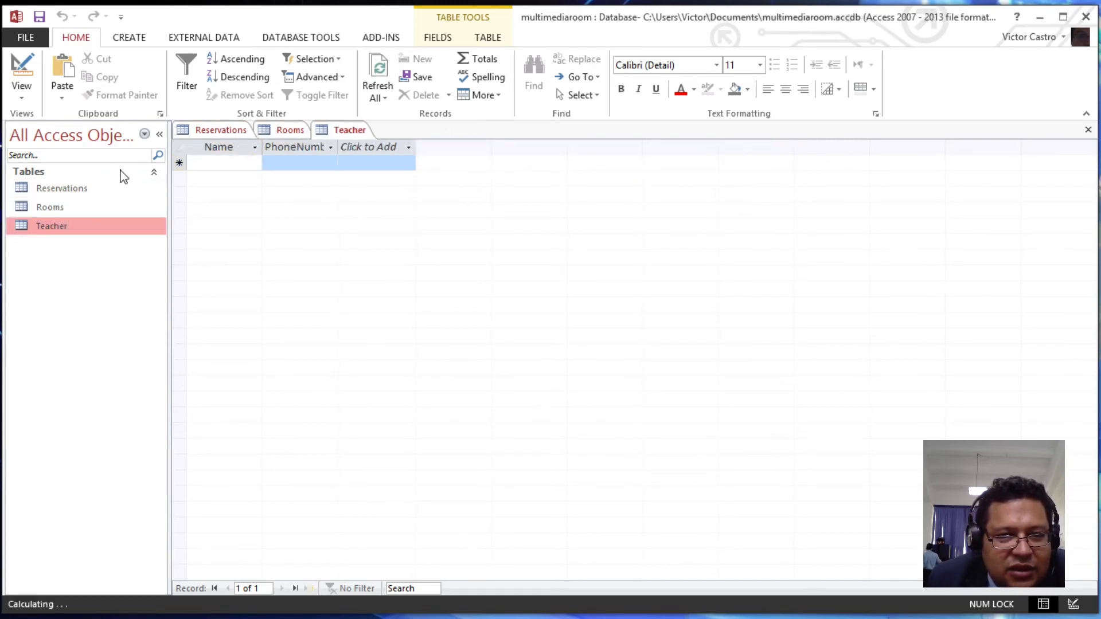
left_click(72, 191)
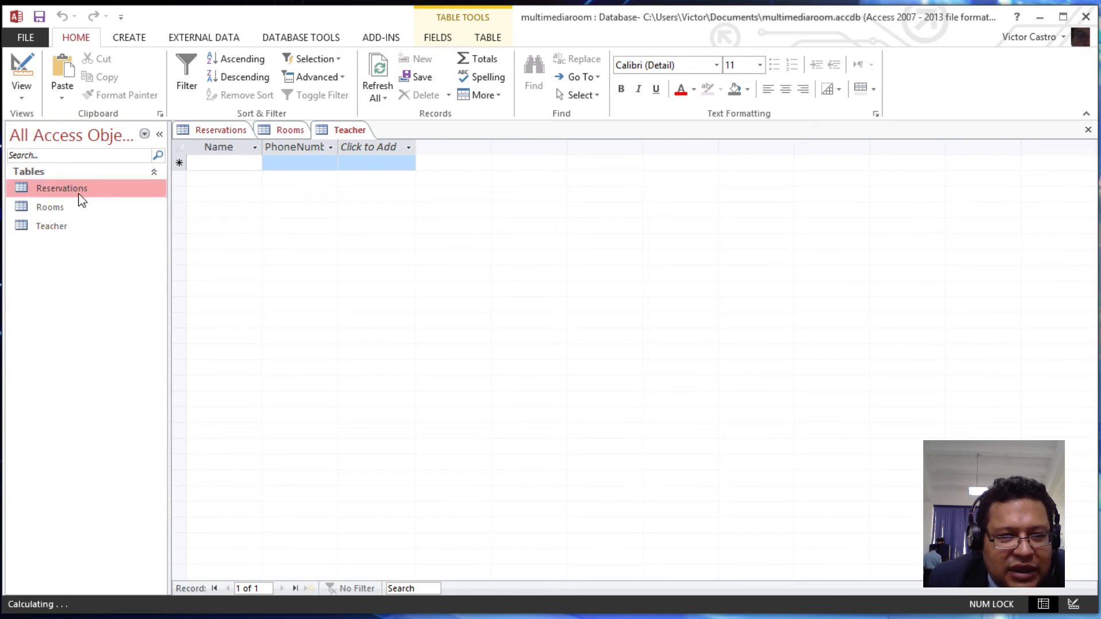
left_click(56, 210)
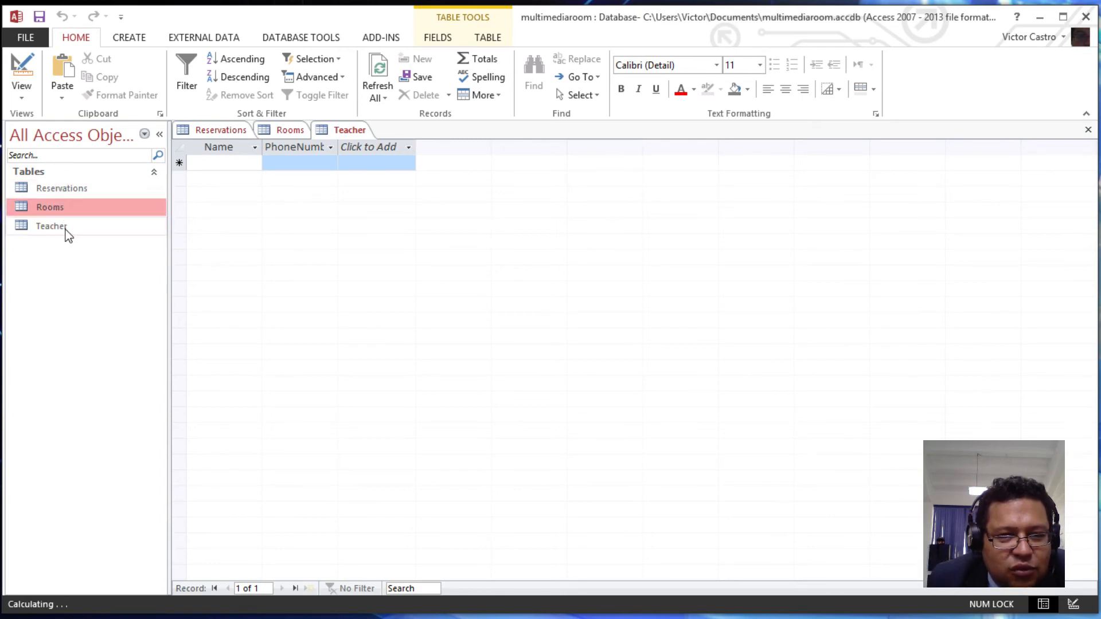
left_click(68, 230)
left_click(216, 130)
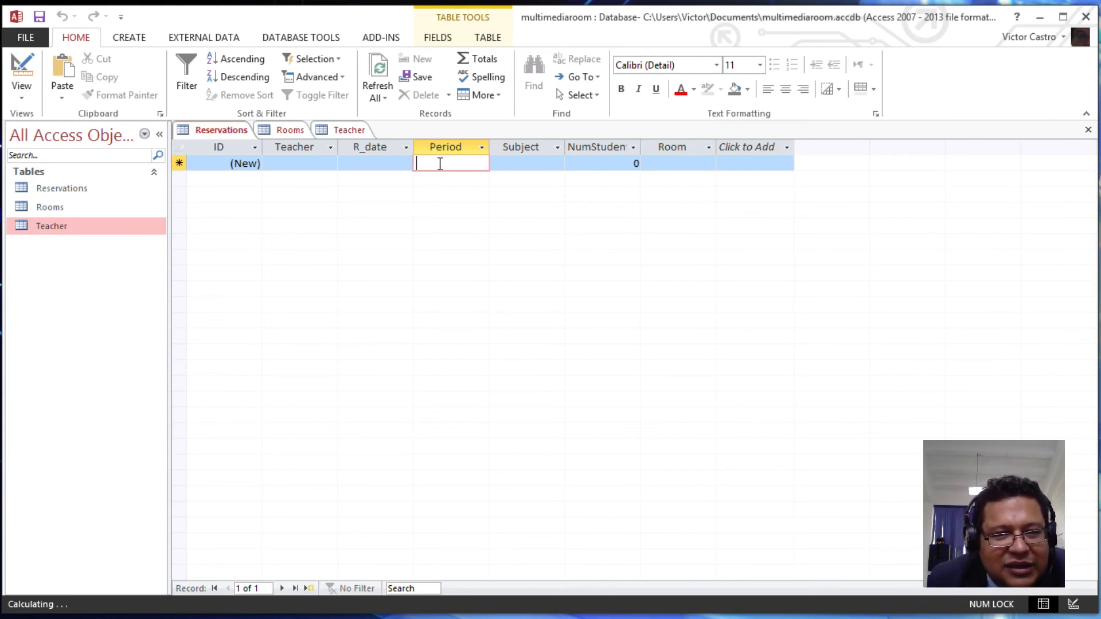
- In Reservations Design View, select the Period field and show its Lookup properties
left_click(22, 72)
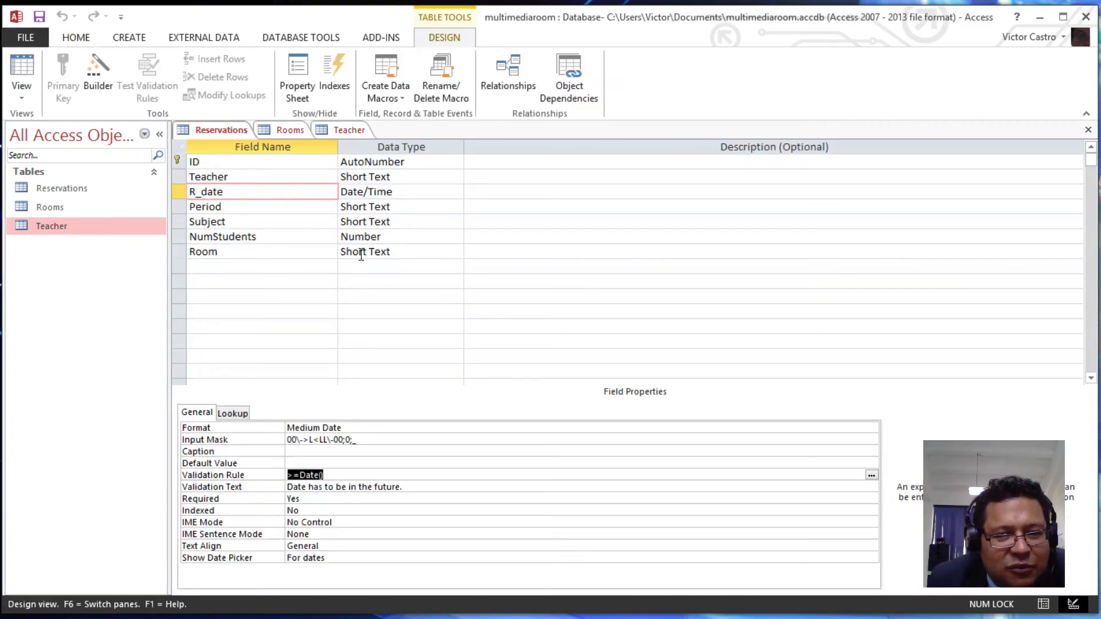
left_click(240, 252)
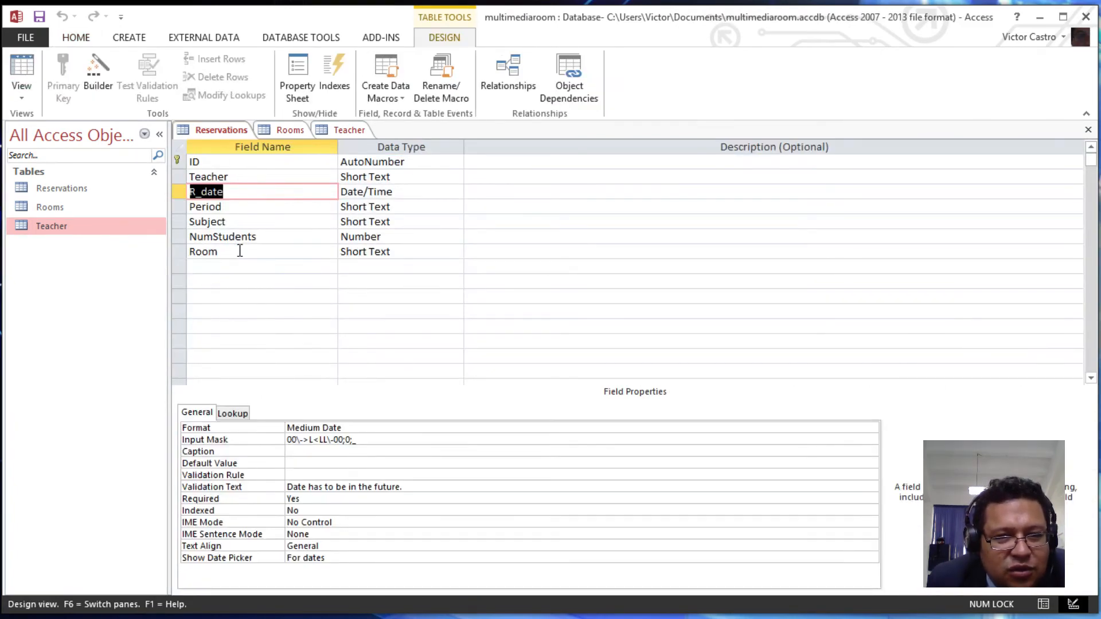
left_click(239, 252)
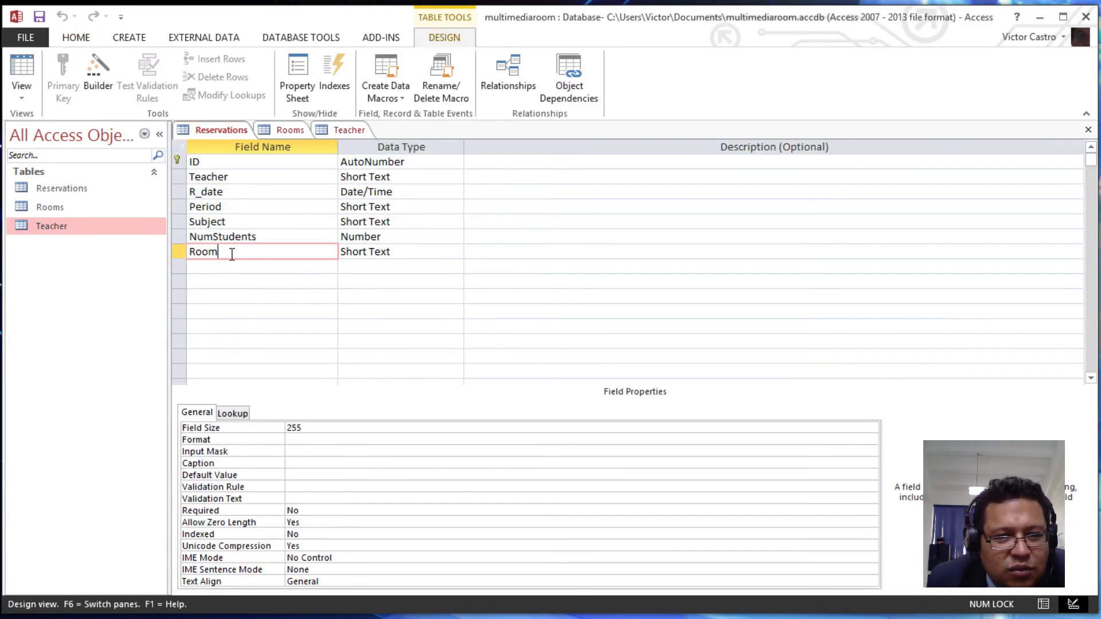
left_click(241, 207)
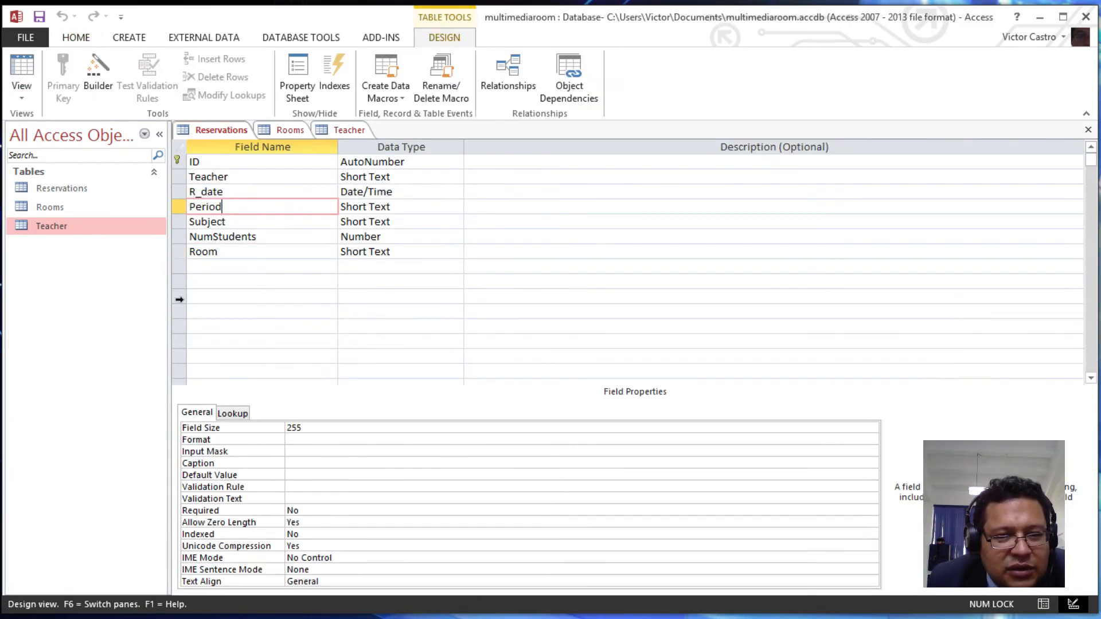
left_click(233, 415)
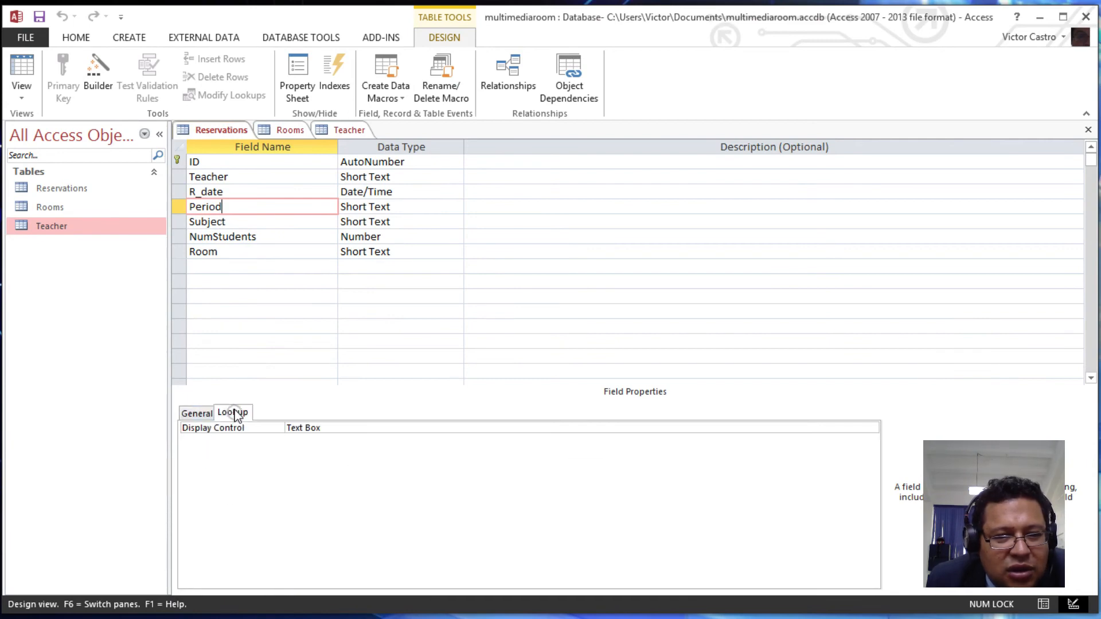
- Set Period's Display Control to Combo Box and Row Source Type to Value List
left_click(359, 428)
left_click(871, 430)
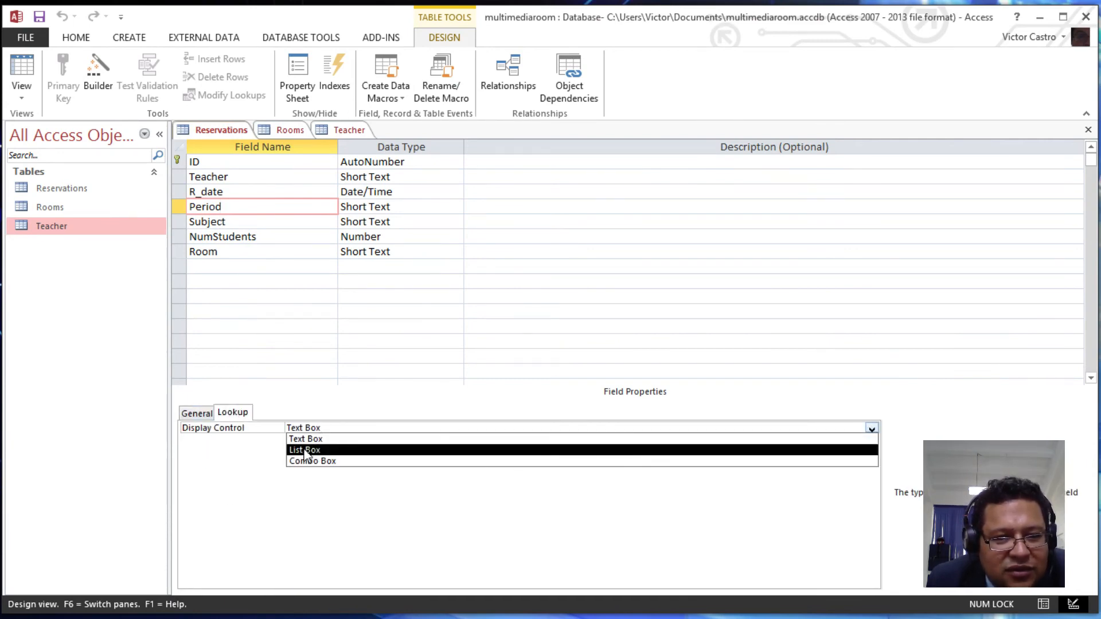
left_click(319, 461)
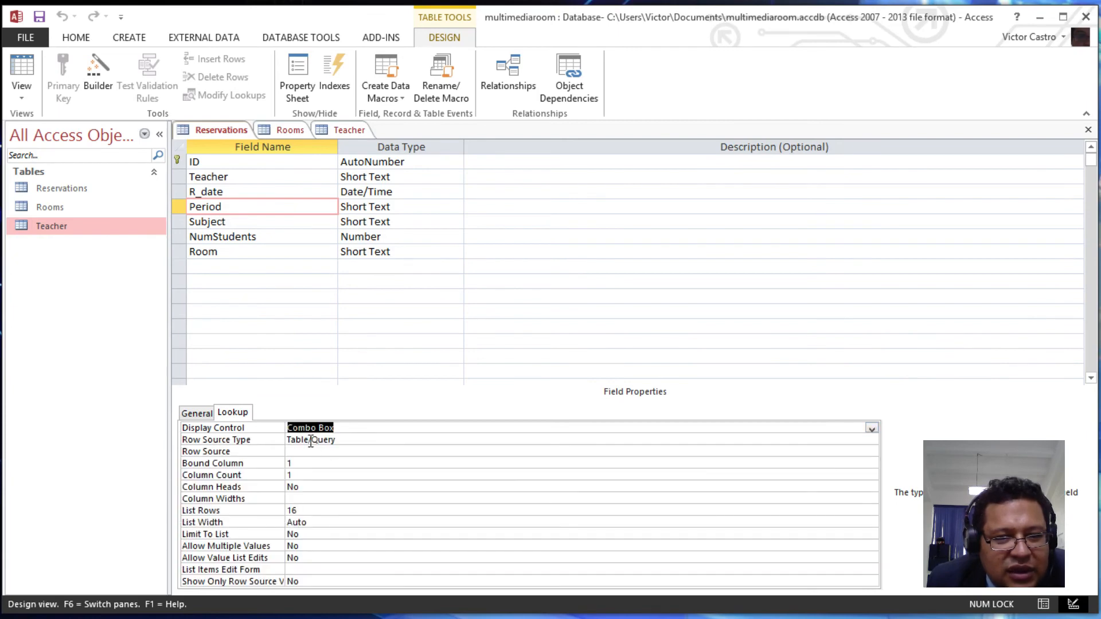
left_click(340, 440)
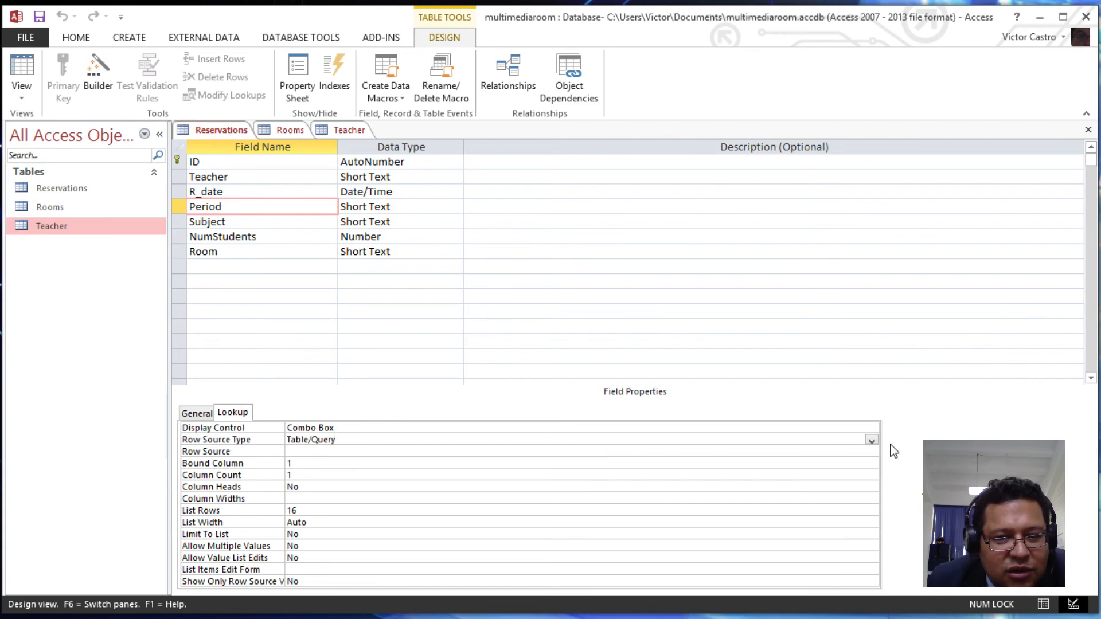
left_click(871, 440)
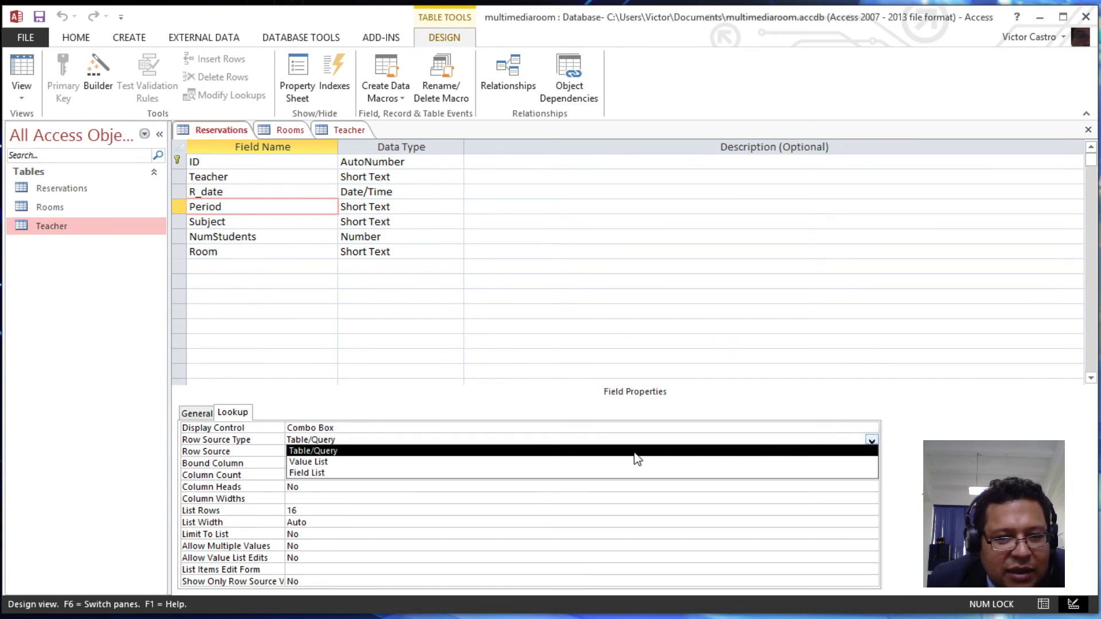
left_click(325, 462)
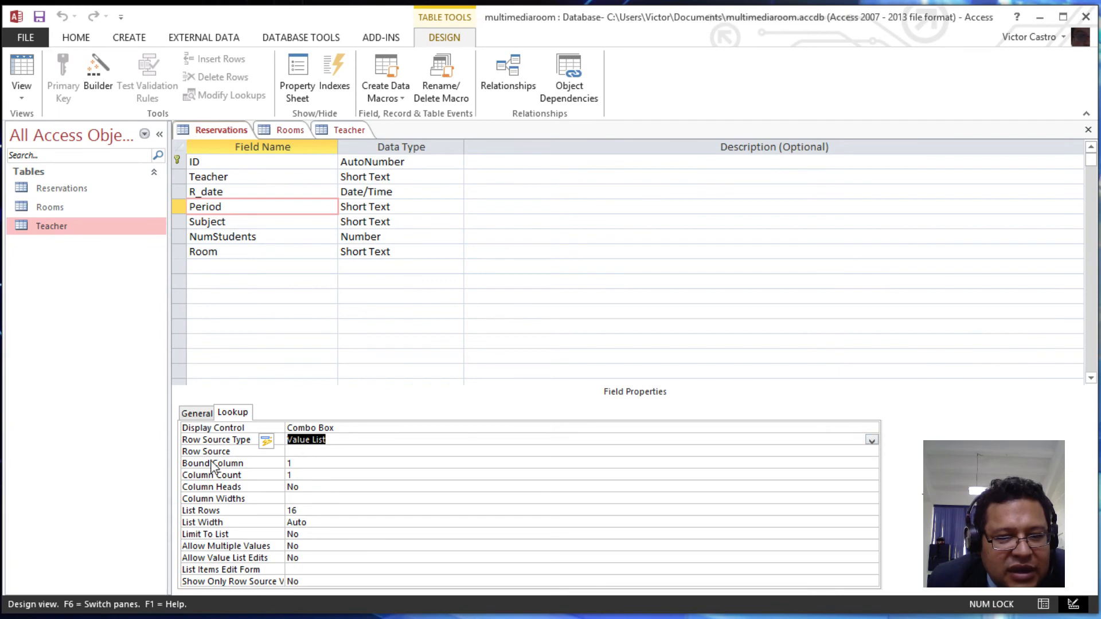
left_click(300, 453)
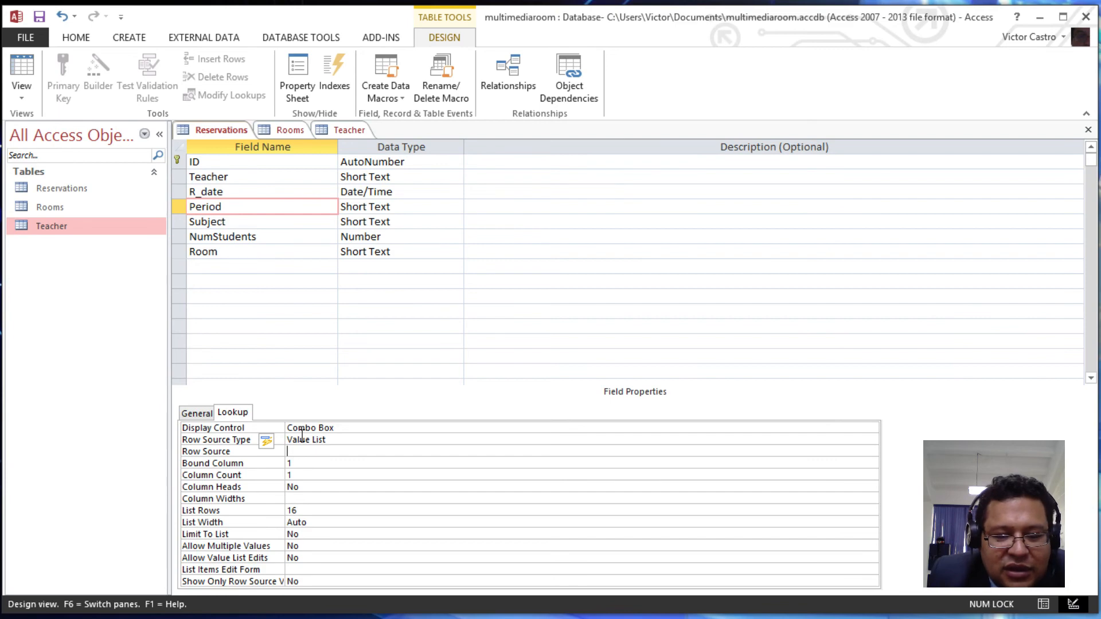
- Finish Period's 1–6 value list, set Limit To List to Yes, and switch to datasheet
type("\"1\",\"2\",\"3\",\"4\",\"5\",\"6")
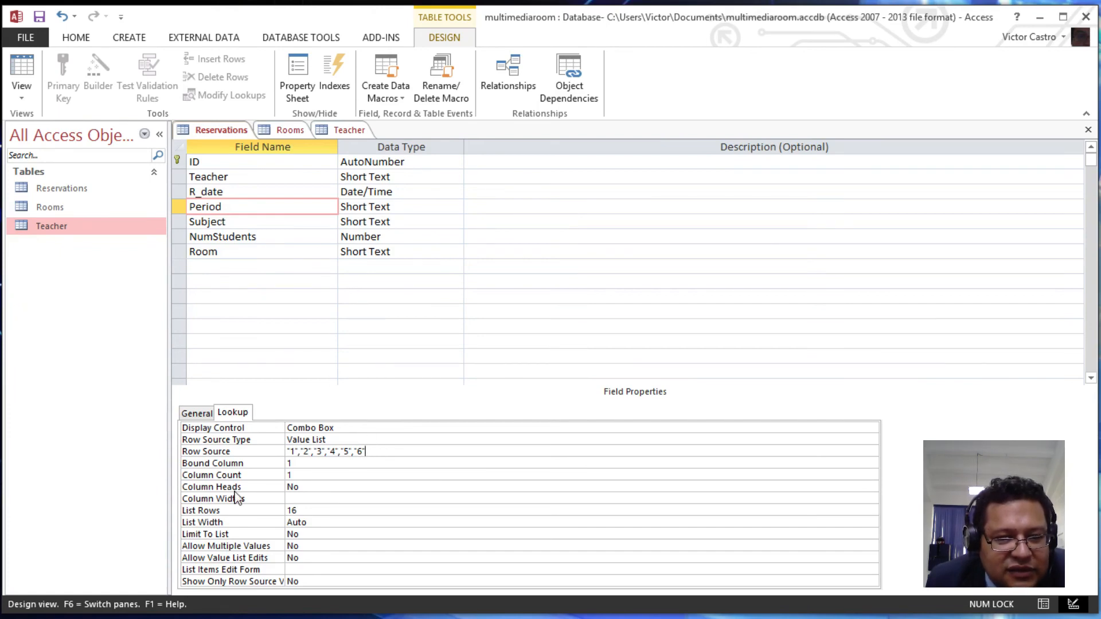
left_click(311, 534)
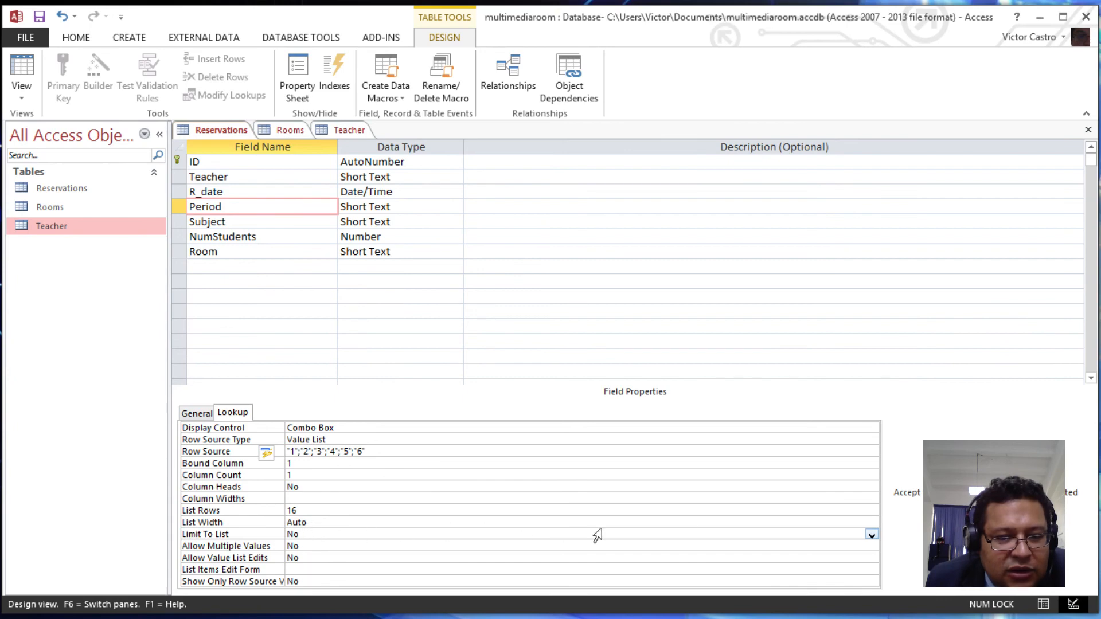
left_click(870, 535)
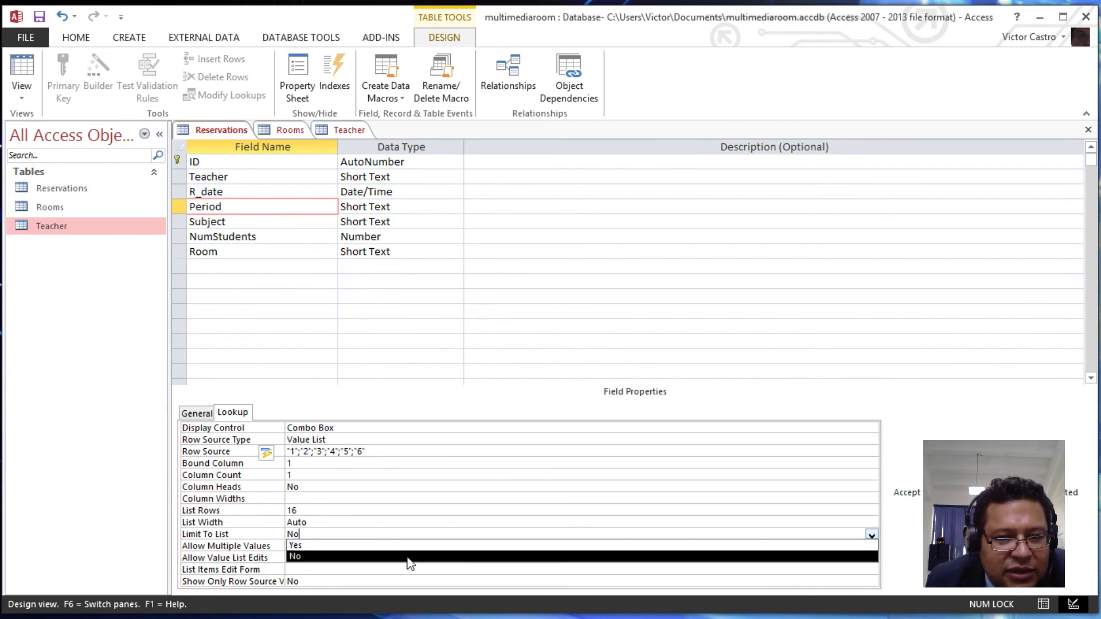
left_click(310, 547)
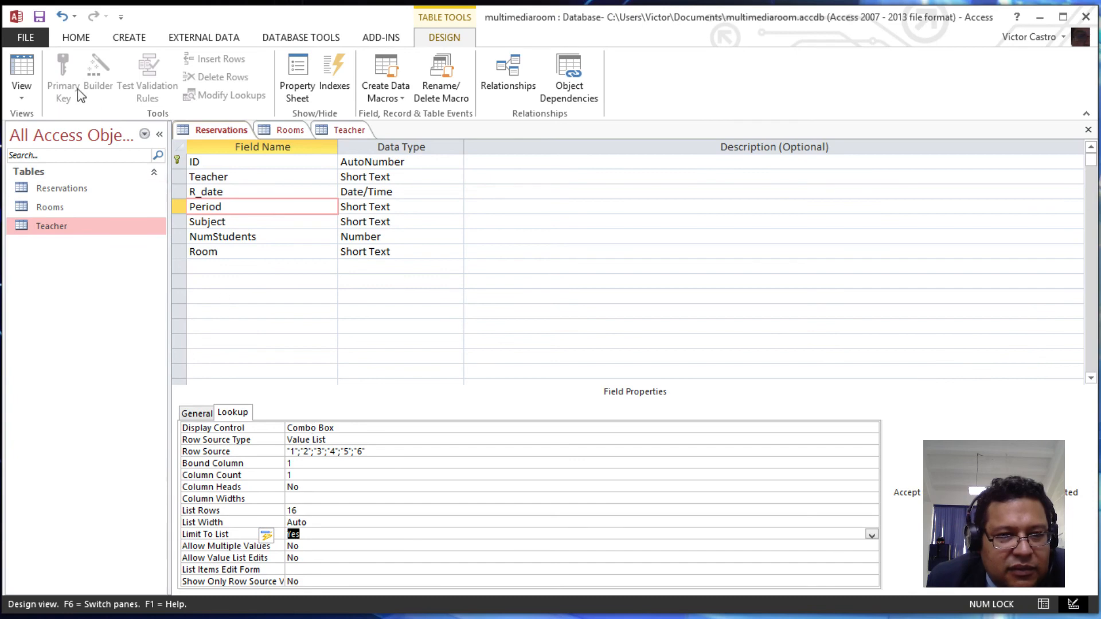
left_click(22, 69)
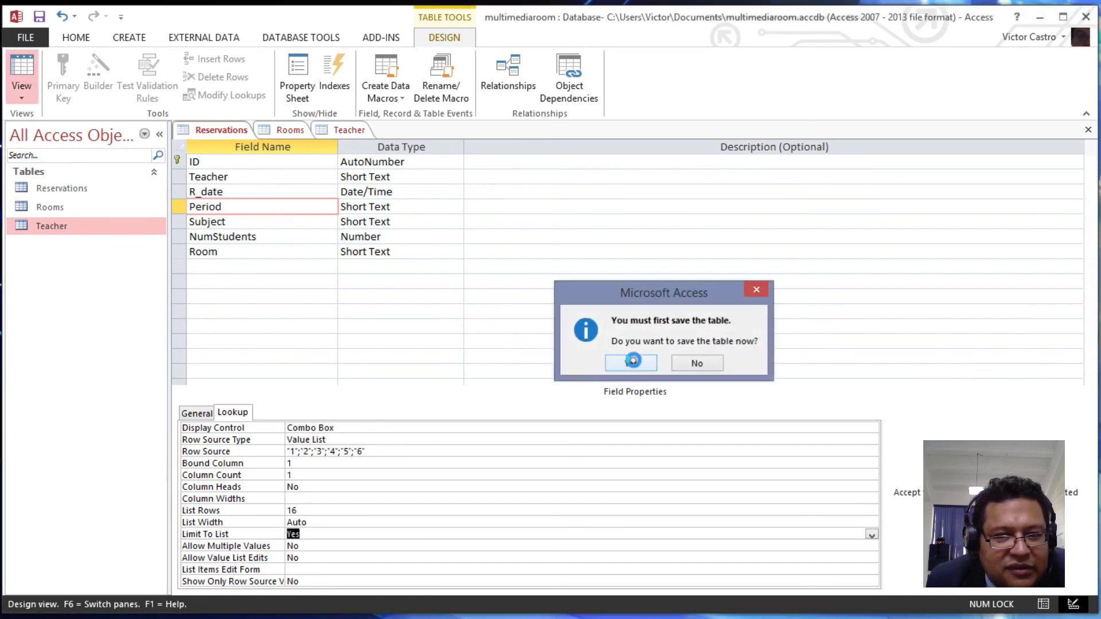
- Save the table and choose Period 1 from the combo list for the new record
left_click(630, 363)
left_click(458, 163)
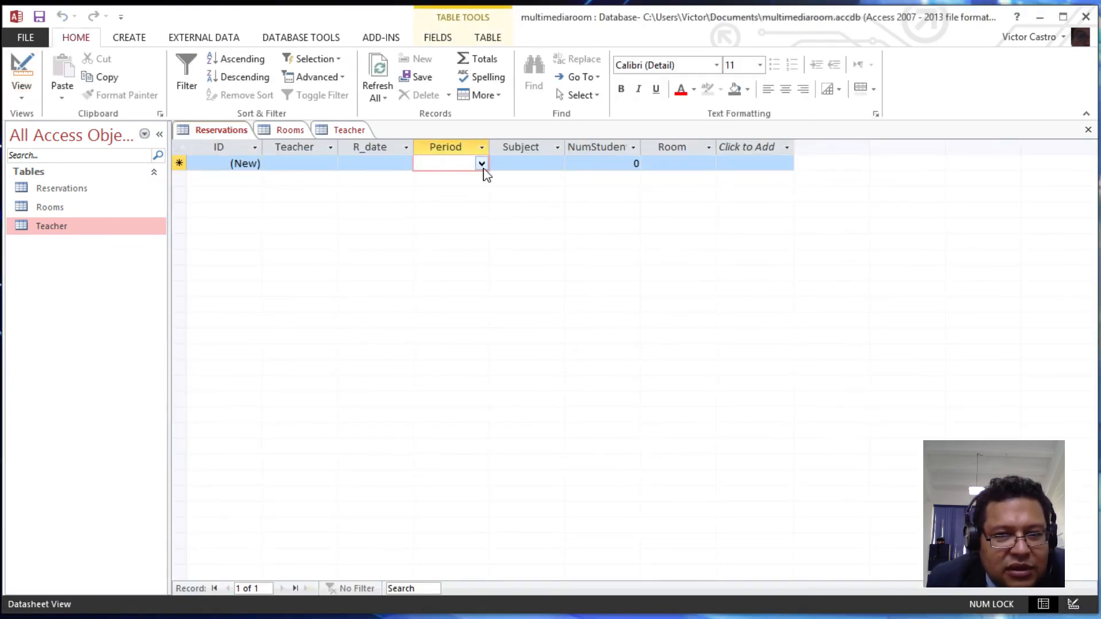
left_click(481, 164)
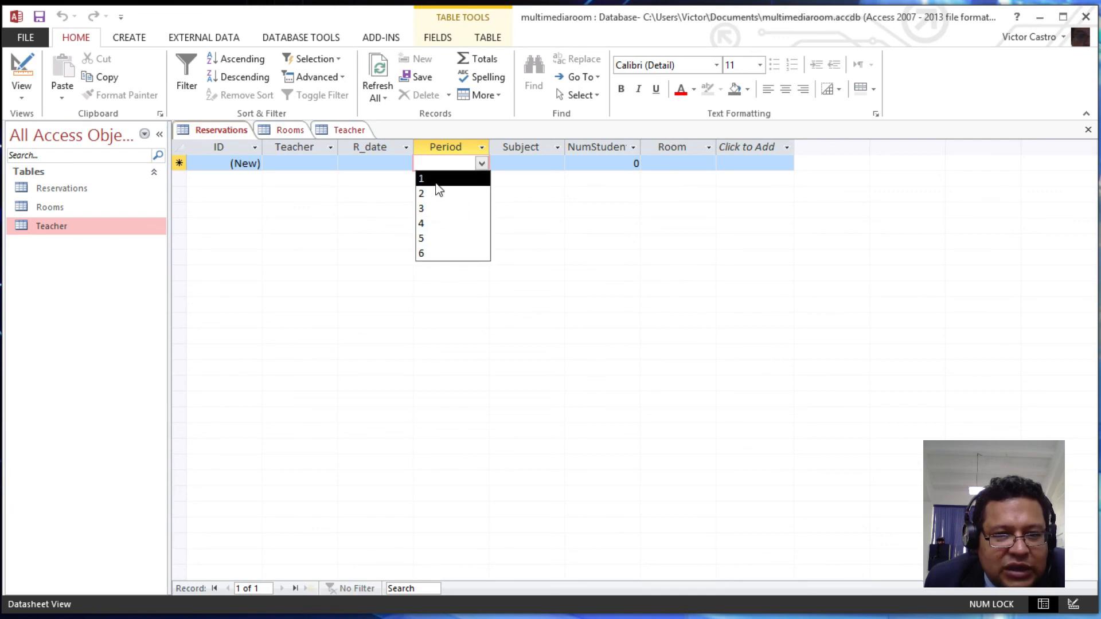
type("1")
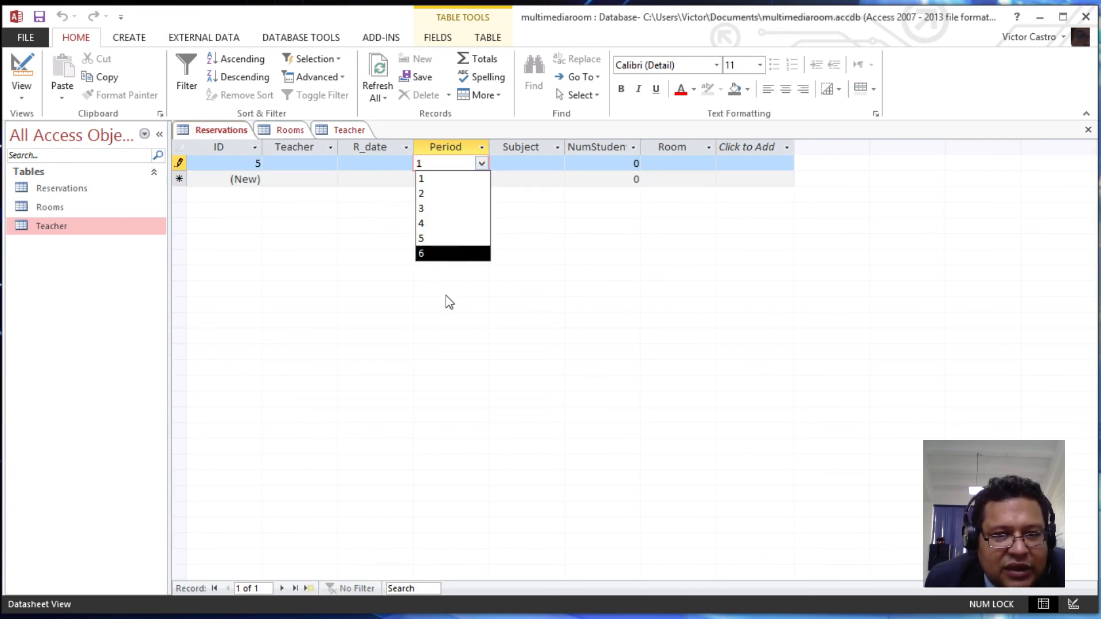
left_click(444, 308)
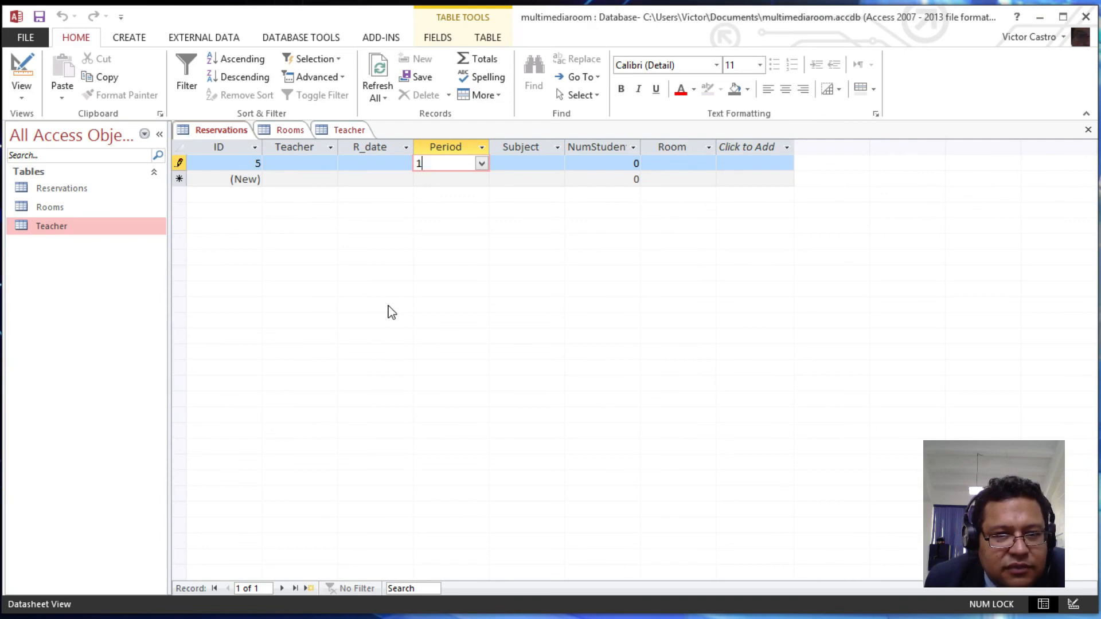
left_click(520, 165)
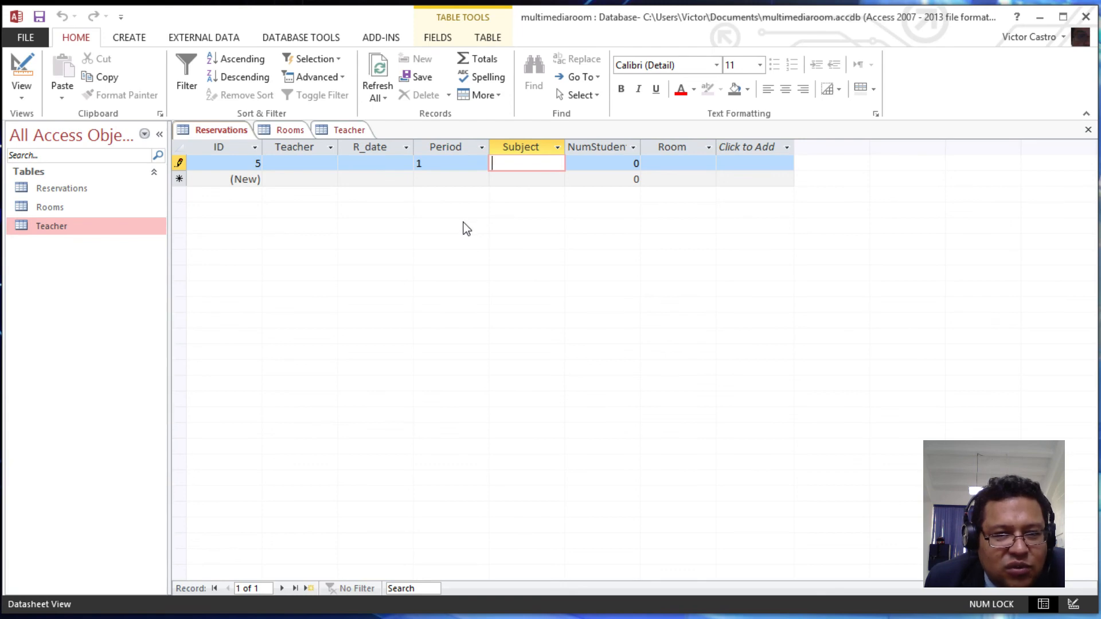
left_click(288, 130)
left_click(340, 131)
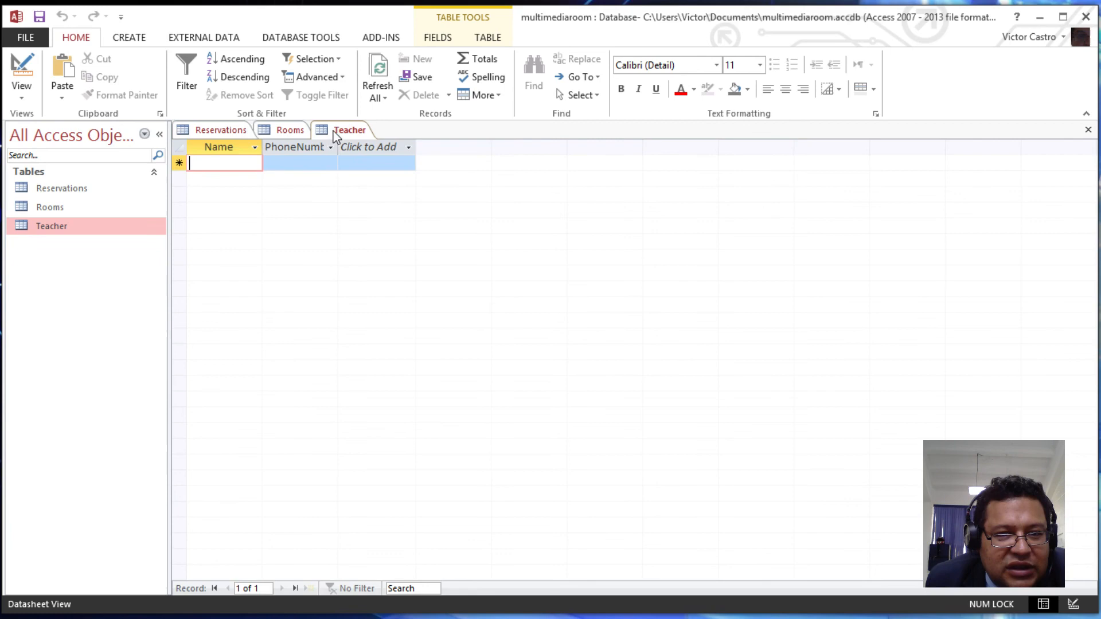
left_click(284, 130)
left_click(233, 130)
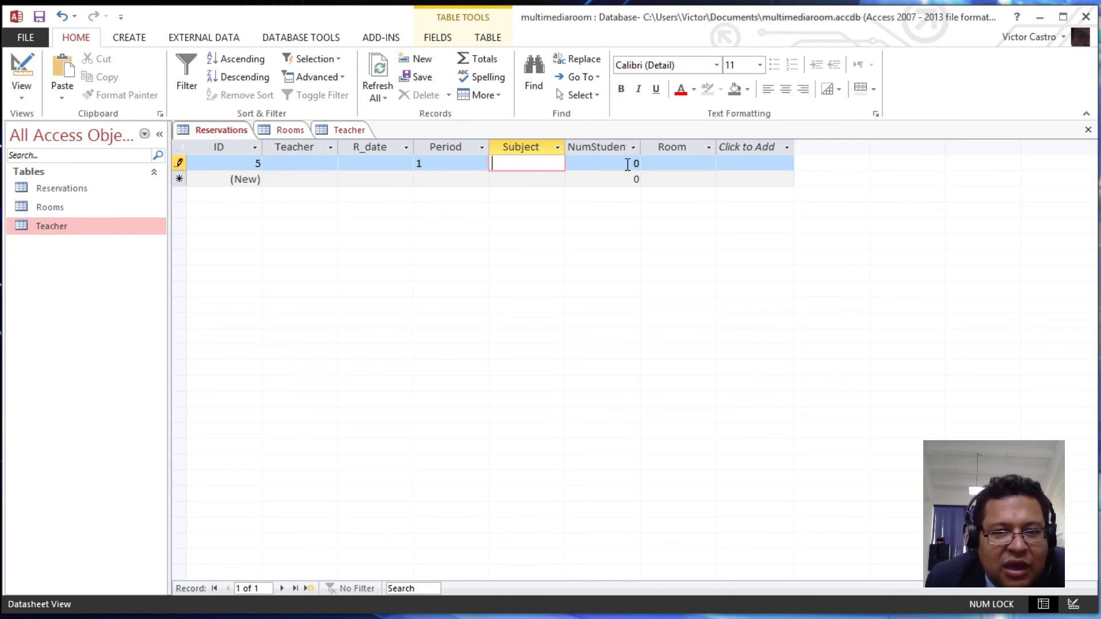
left_click(633, 164)
double_click(636, 164)
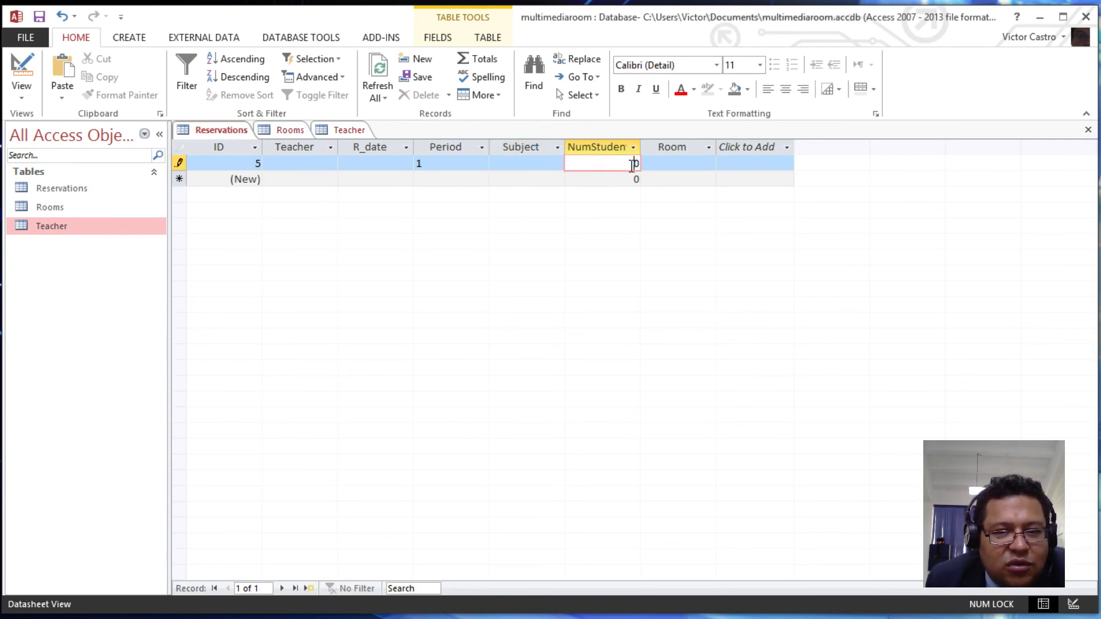
left_click(634, 164)
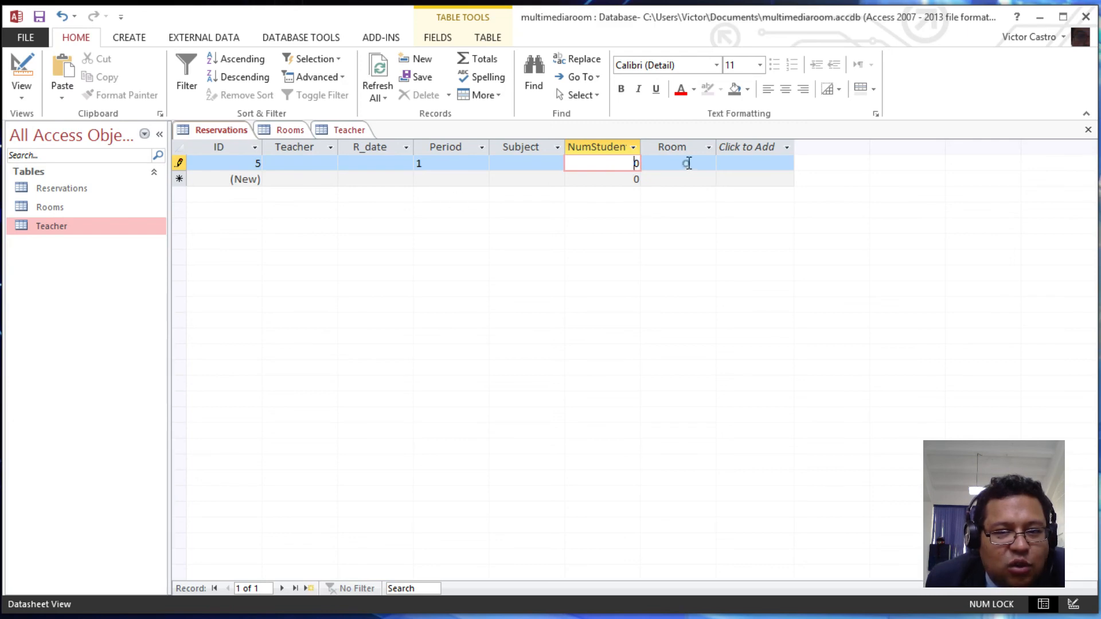
left_click(688, 164)
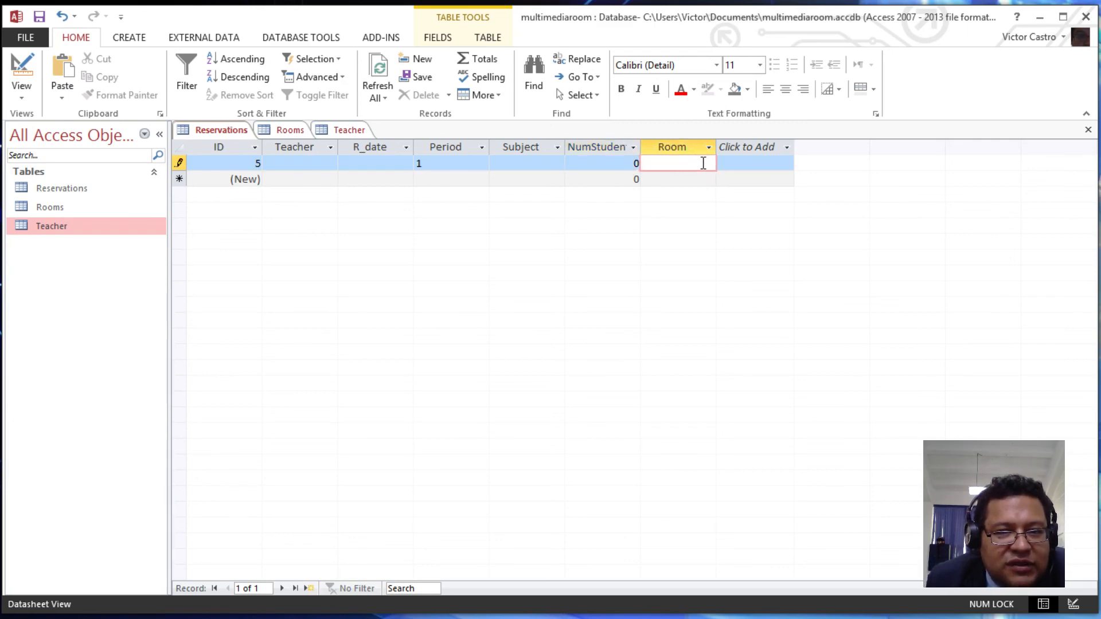
left_click(95, 209)
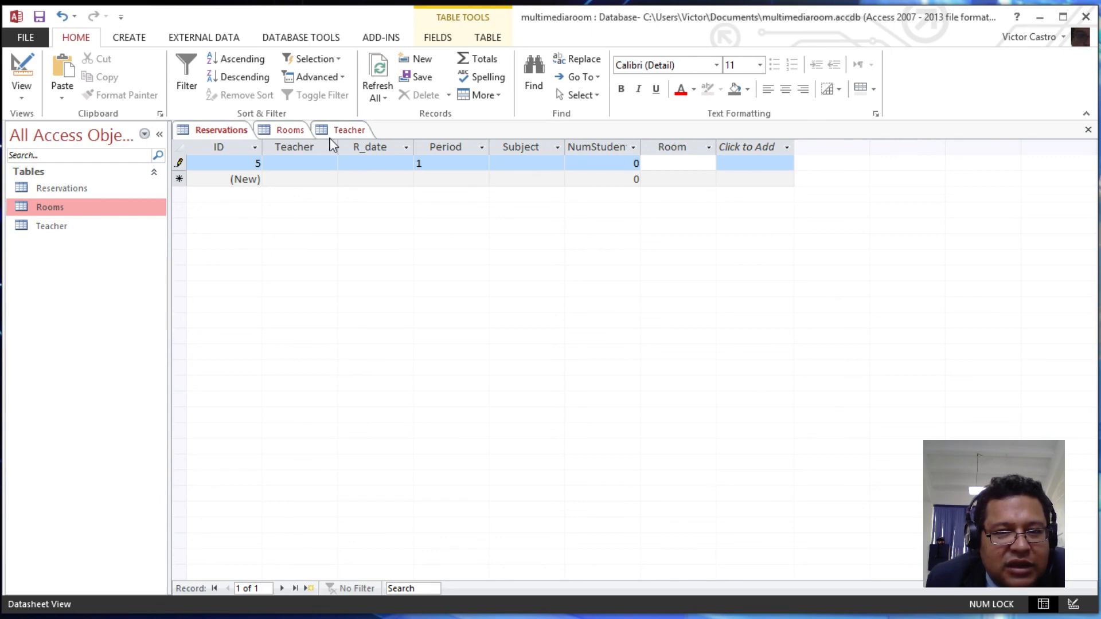
left_click(347, 130)
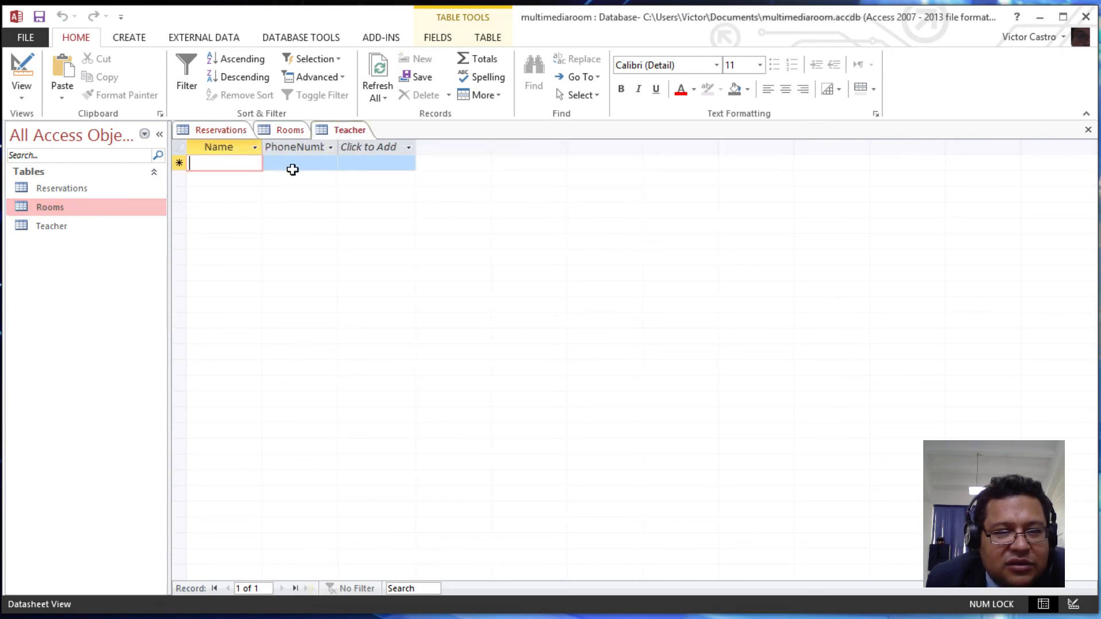
left_click(288, 131)
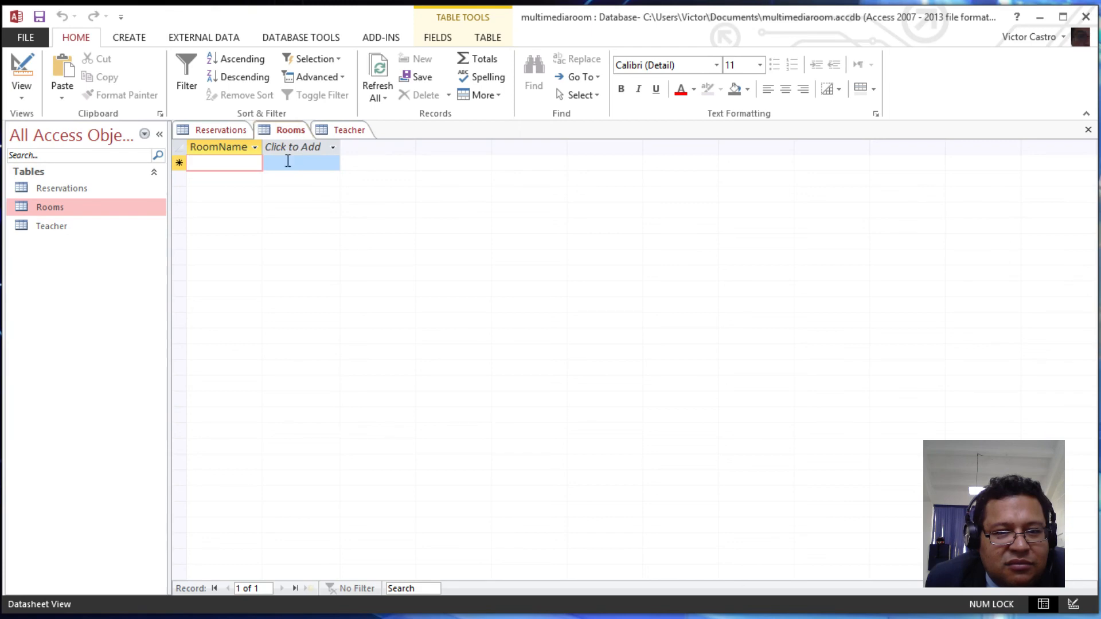
left_click(229, 143)
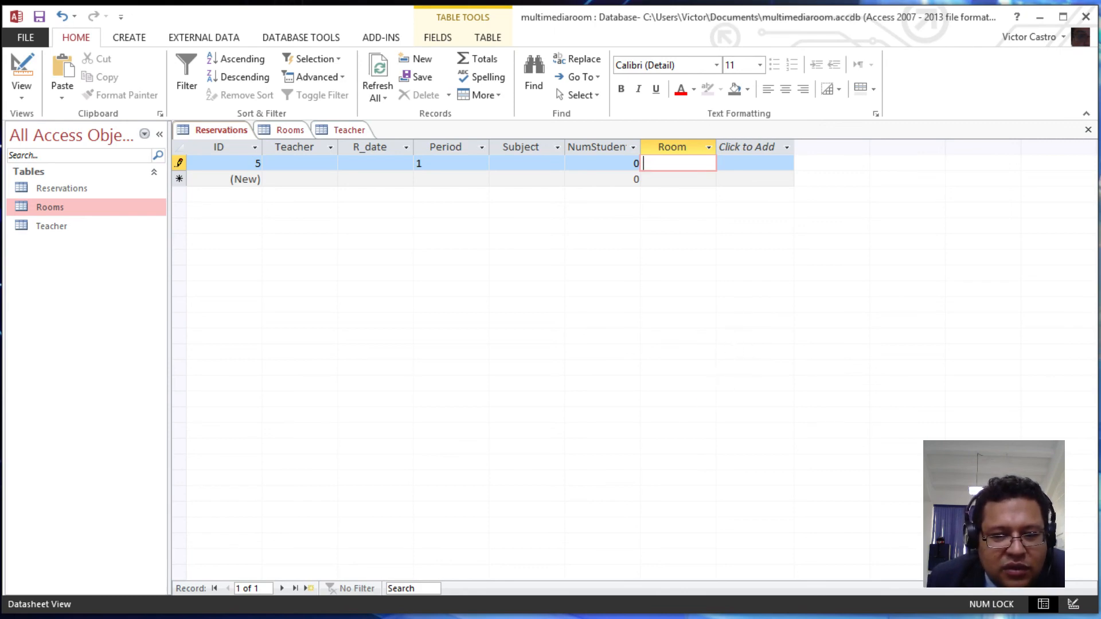
key("alt+Tab")
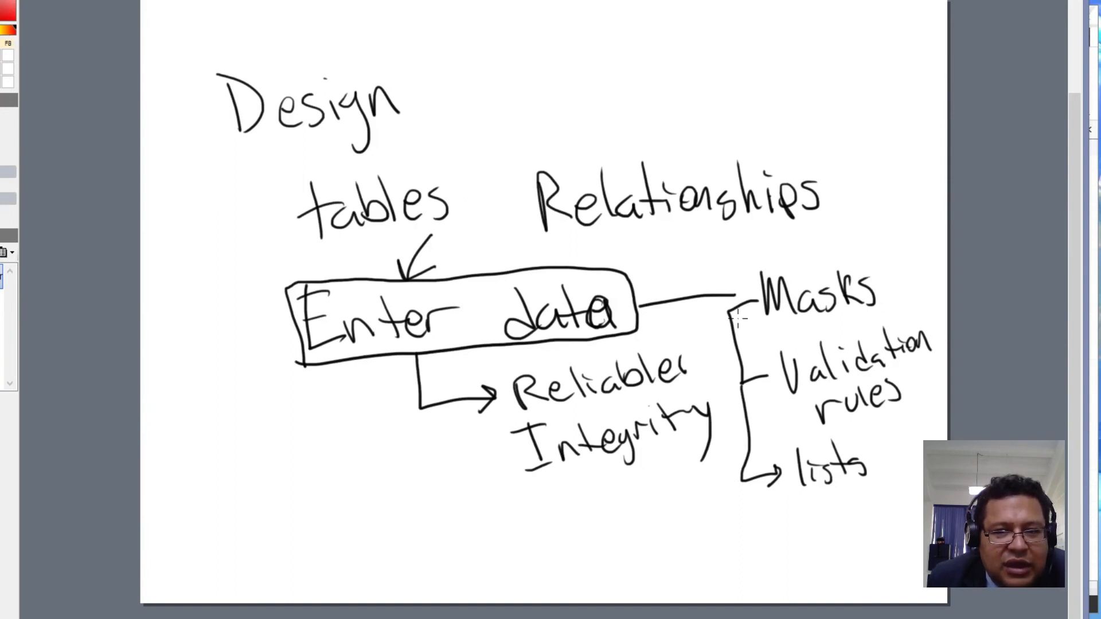
- Circle Masks, Validation rules and lists in red, with an arrow back to Enter data
mouse_move(756, 275)
left_mouse_down()
mouse_move(731, 310)
mouse_move(880, 293)
mouse_move(746, 261)
left_mouse_up()
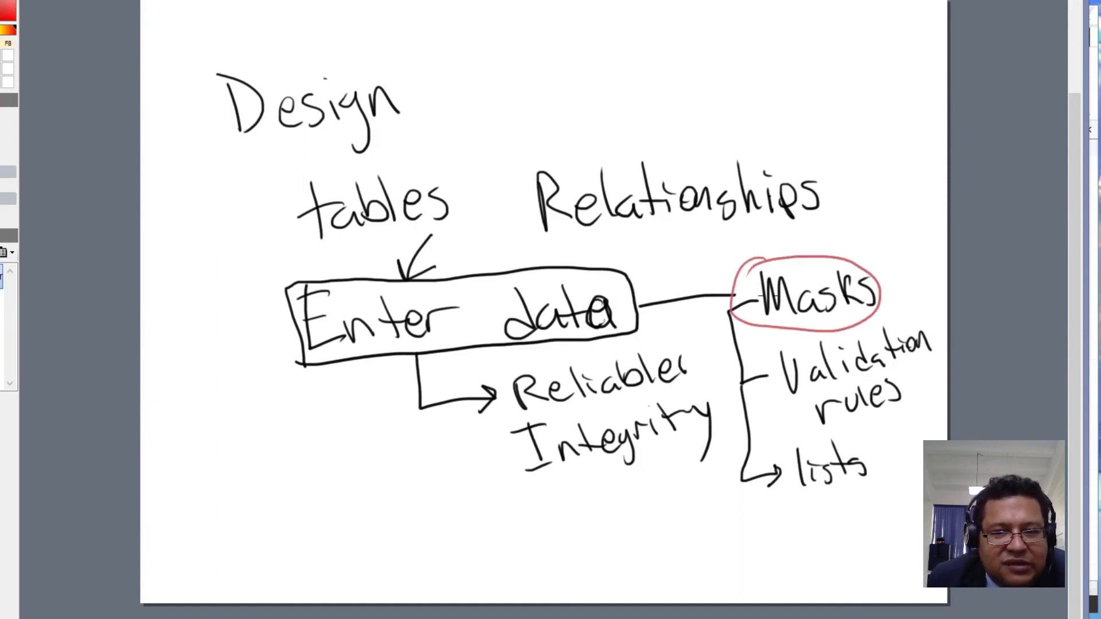
mouse_move(855, 343)
left_mouse_down()
mouse_move(772, 386)
mouse_move(913, 349)
mouse_move(823, 332)
left_mouse_up()
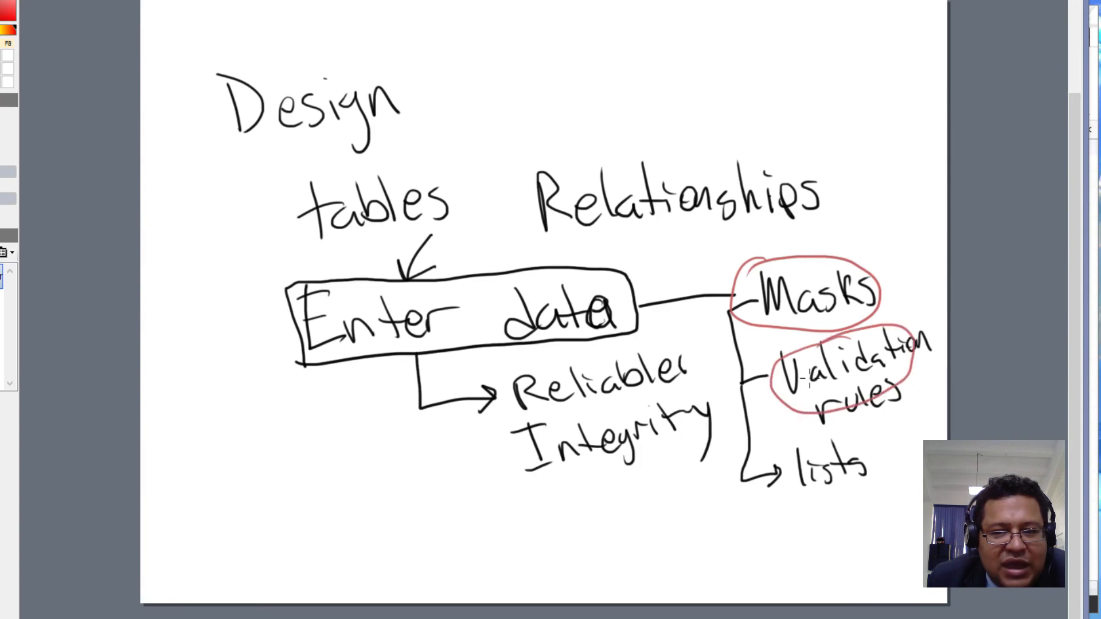
mouse_move(816, 440)
left_mouse_down()
mouse_move(875, 448)
mouse_move(808, 443)
left_mouse_up()
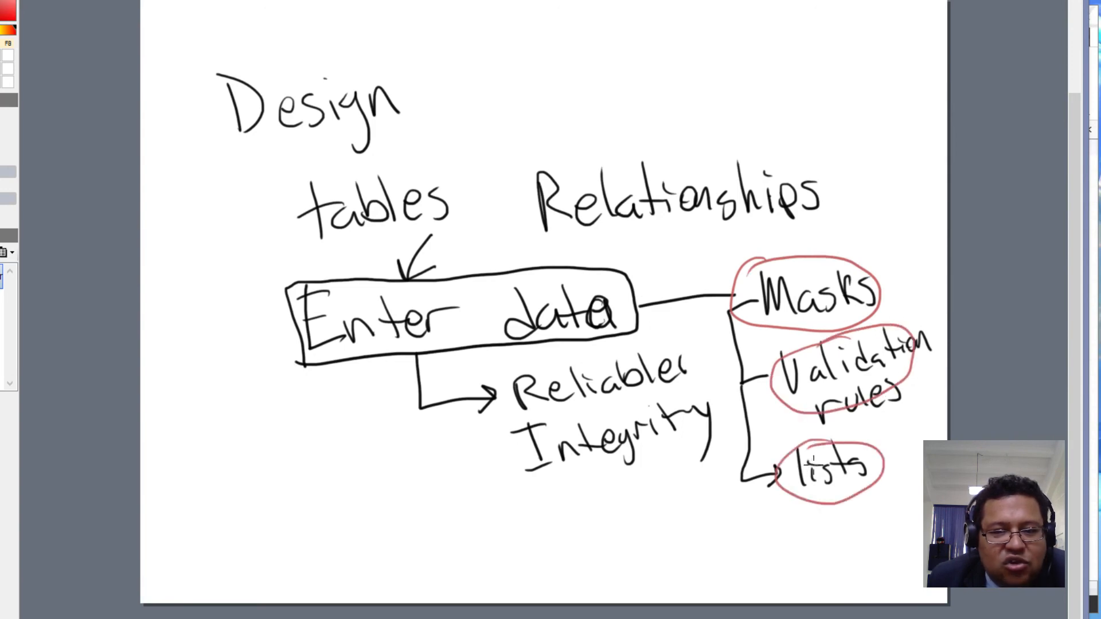
mouse_move(736, 260)
left_mouse_down()
mouse_move(617, 242)
mouse_move(501, 266)
mouse_move(536, 274)
left_mouse_up()
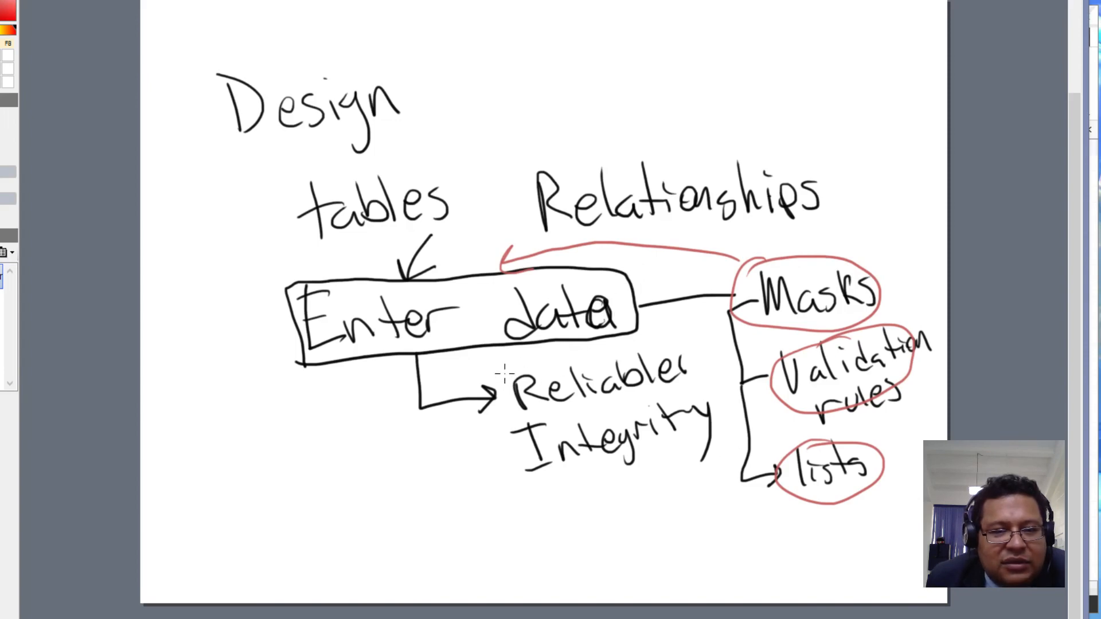
- Box Reliabler and Integrity in red and write Consistent beneath them
mouse_move(504, 373)
left_mouse_down()
mouse_move(504, 405)
mouse_move(568, 415)
mouse_move(697, 385)
mouse_move(647, 343)
mouse_move(503, 365)
left_mouse_up()
mouse_move(505, 419)
left_mouse_down()
mouse_move(540, 469)
mouse_move(695, 438)
mouse_move(711, 393)
mouse_move(511, 417)
left_mouse_up()
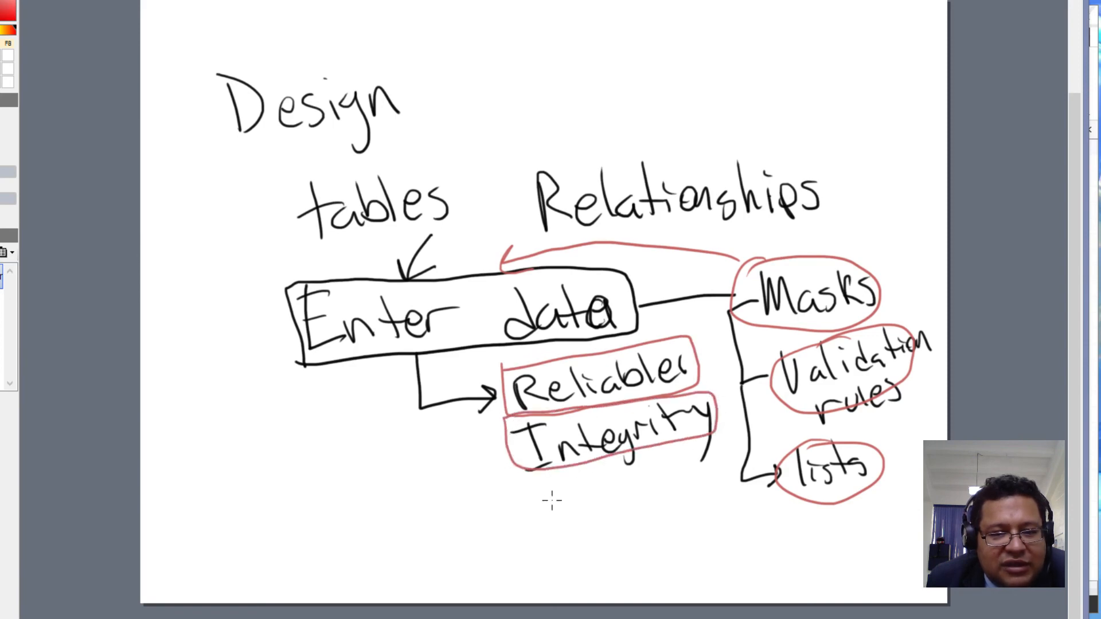
mouse_move(531, 488)
left_mouse_down()
mouse_move(546, 509)
mouse_move(568, 501)
mouse_move(585, 509)
mouse_move(648, 481)
mouse_move(655, 500)
mouse_move(695, 471)
left_mouse_up()
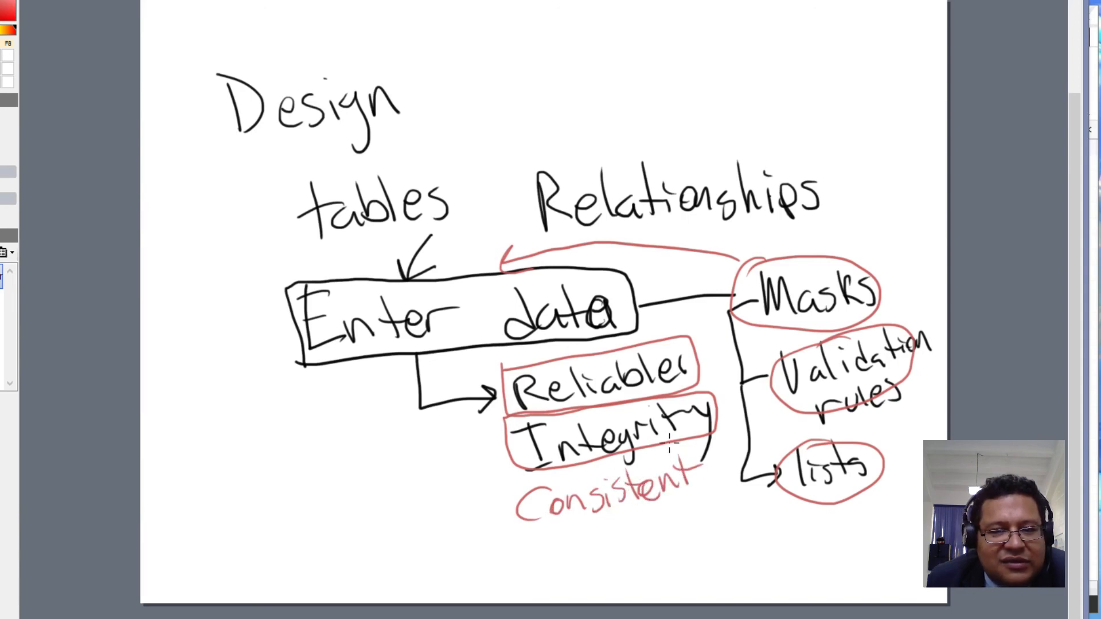